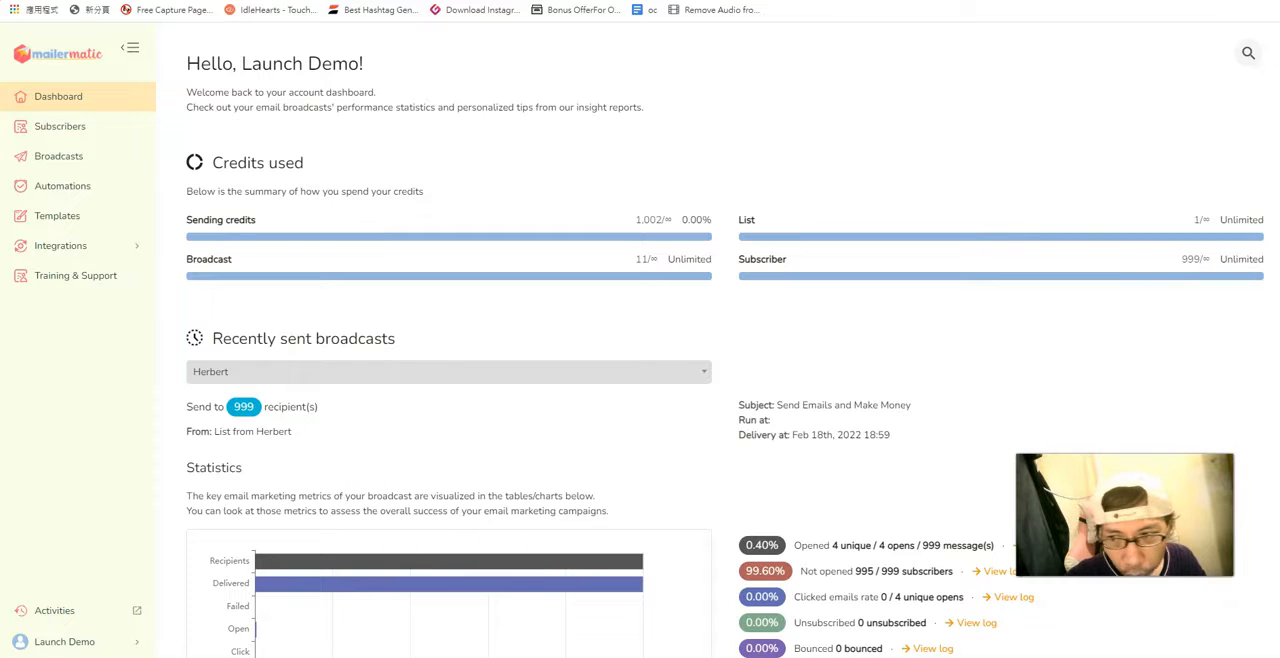
# Review the dashboard's recently sent broadcast statistics, open and click rates, 24-hour performance and top countries by opens.
pyautogui.scroll(-5, 323, 284)
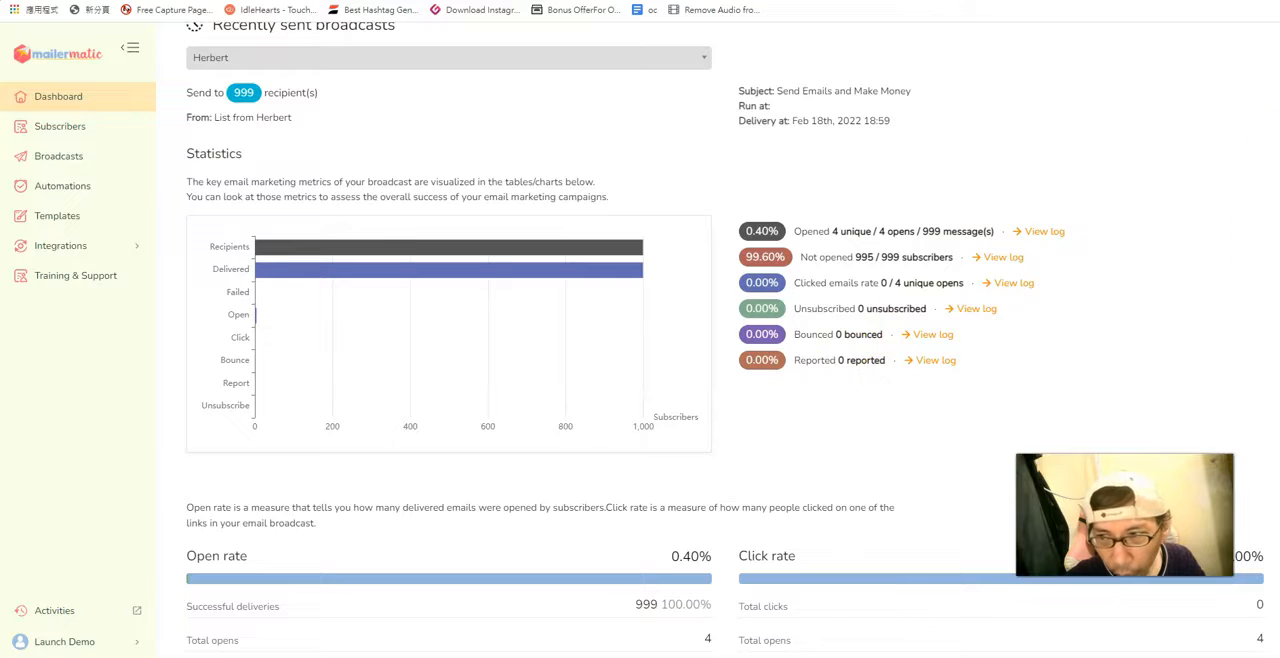
pyautogui.scroll(-3, 725, 340)
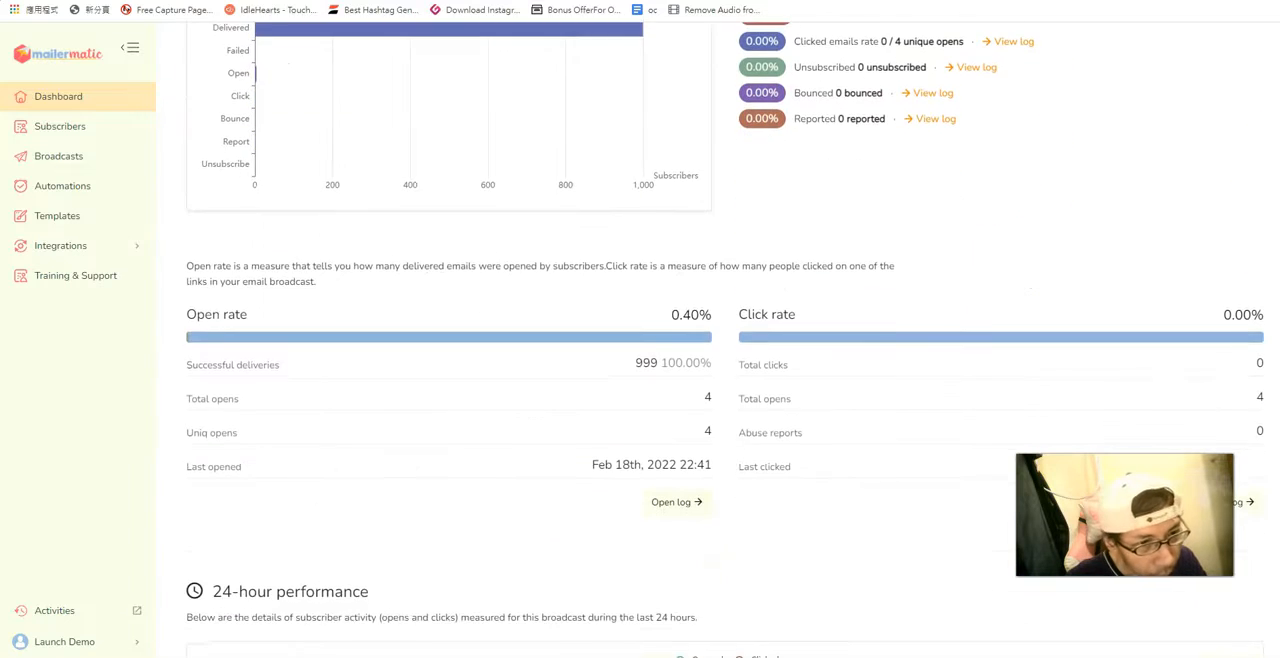
pyautogui.scroll(-3, 725, 340)
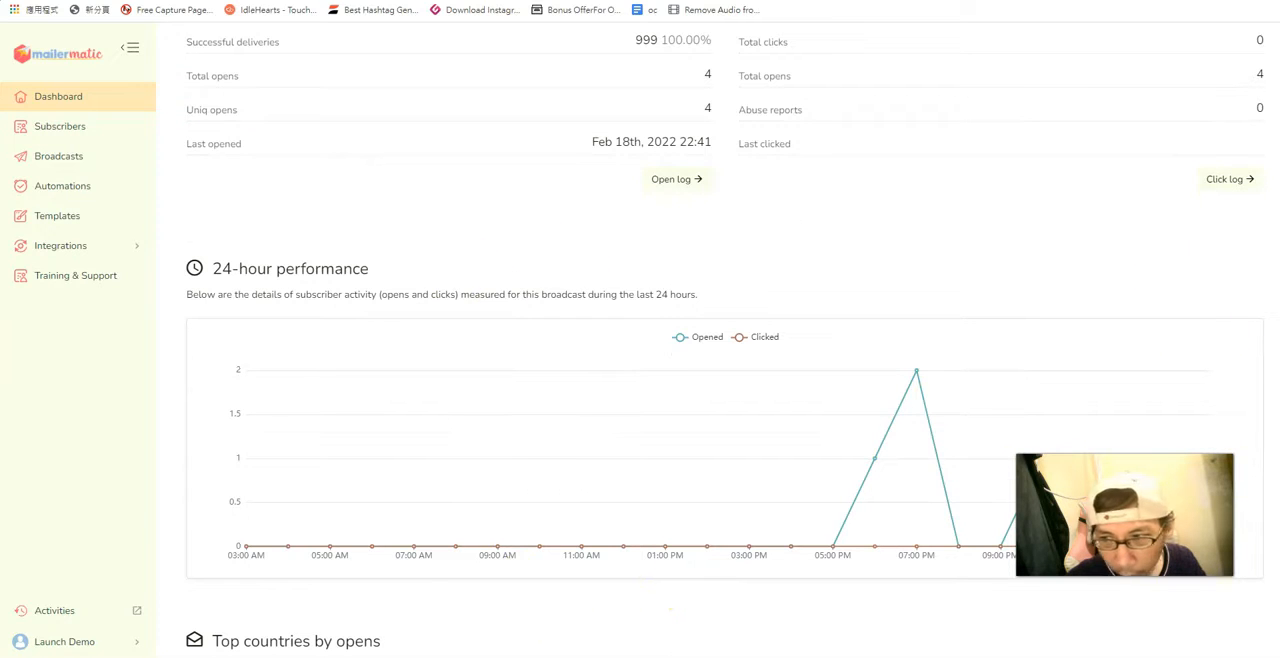
pyautogui.scroll(-4, 725, 345)
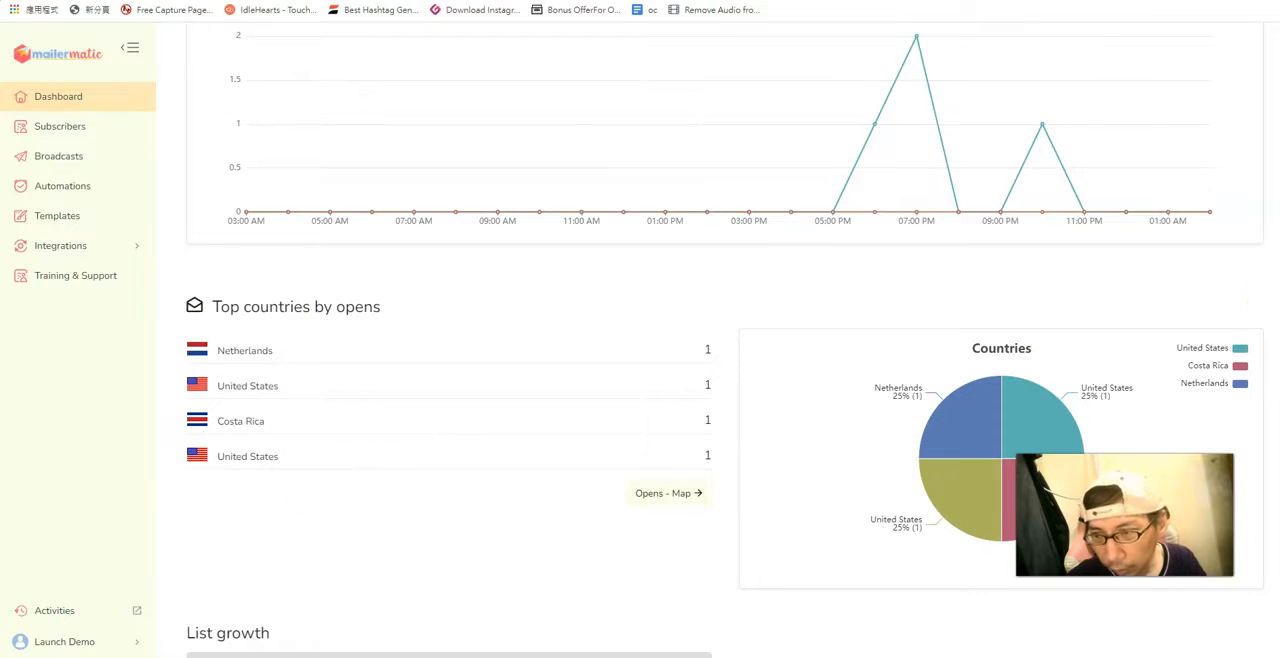
pyautogui.scroll(10, 725, 340)
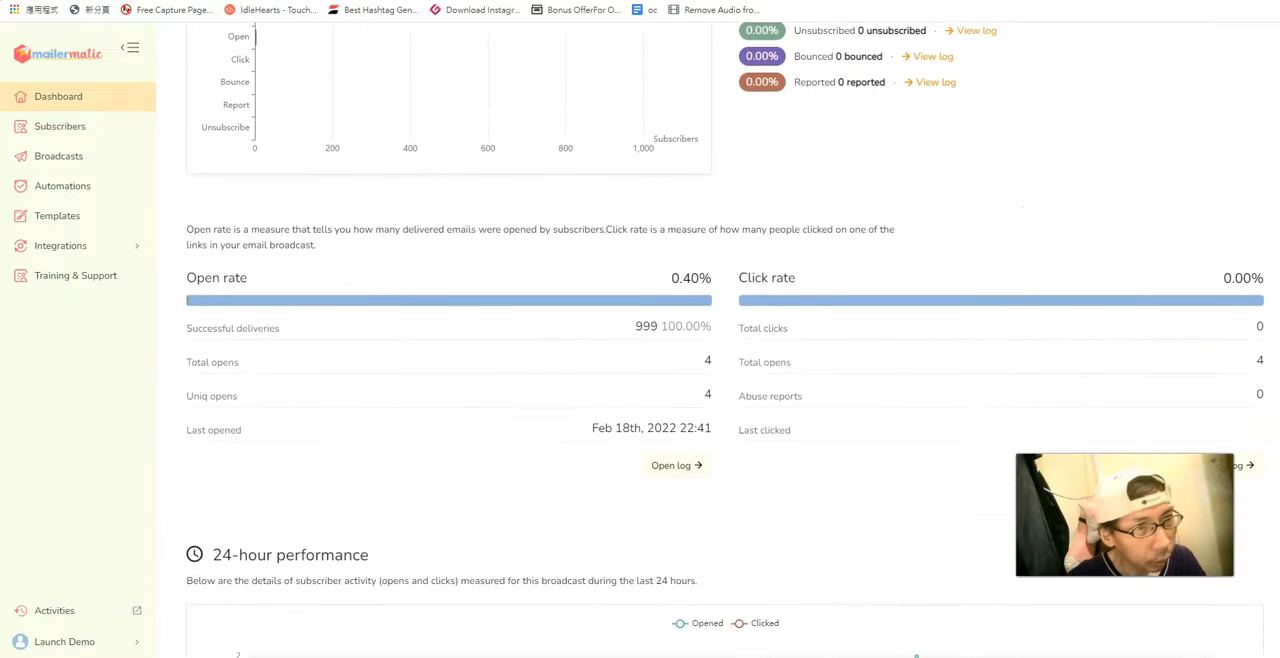
# Look over the actions available for the existing mailing list and open its subscribers page.
pyautogui.click(74, 128)
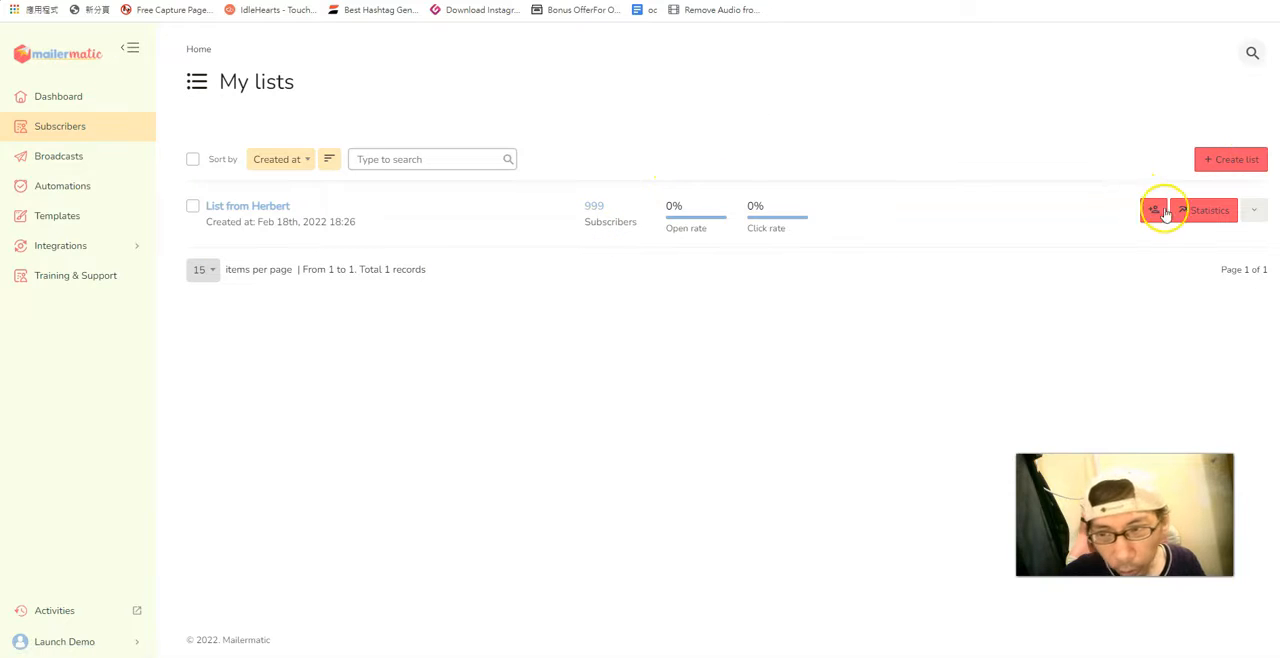
pyautogui.click(1255, 212)
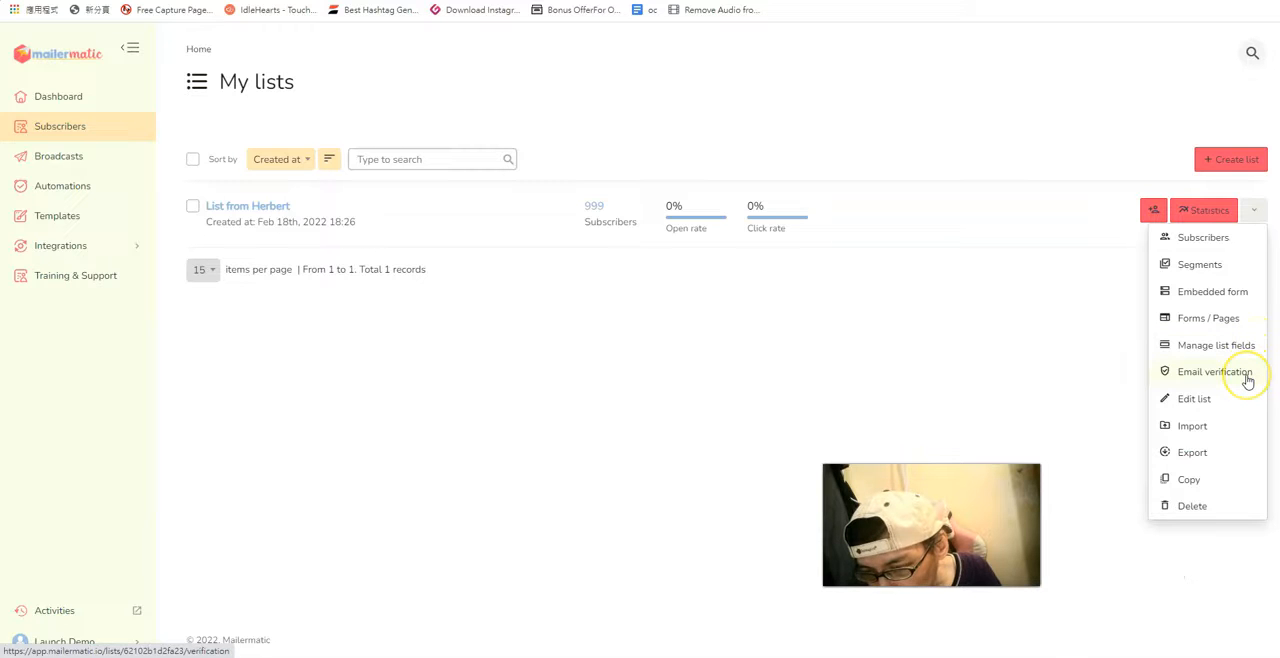
pyautogui.click(1222, 402)
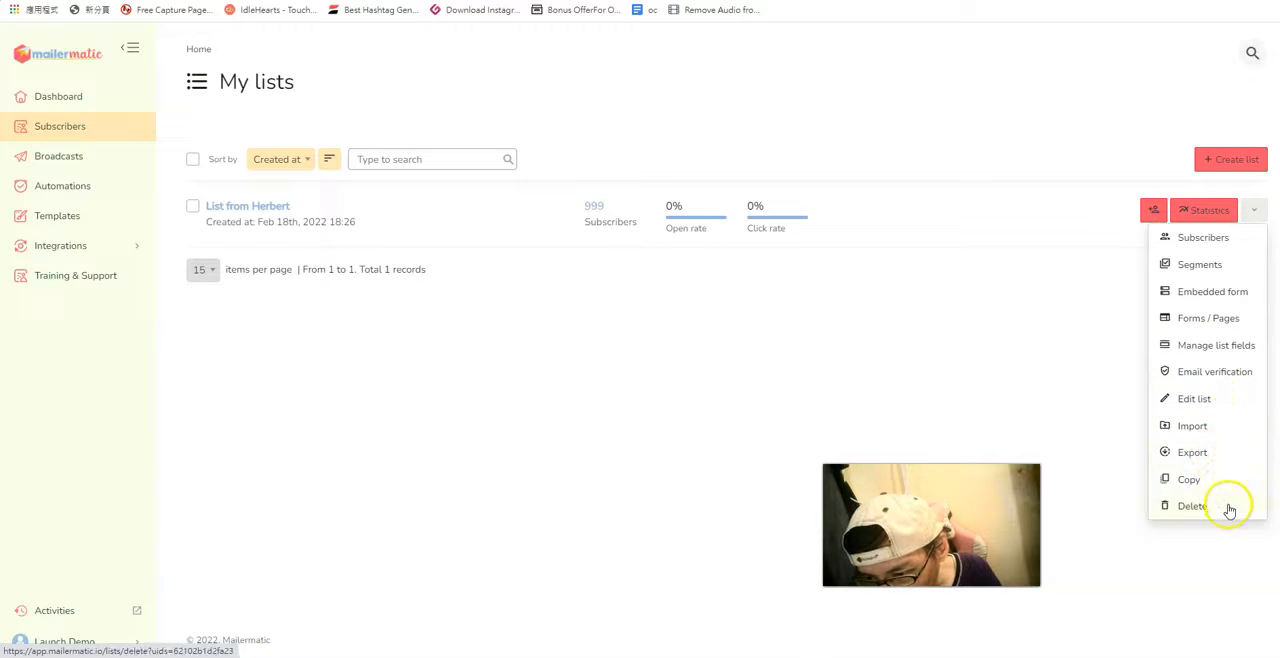
pyautogui.rightClick(1196, 242)
pyautogui.click(1196, 247)
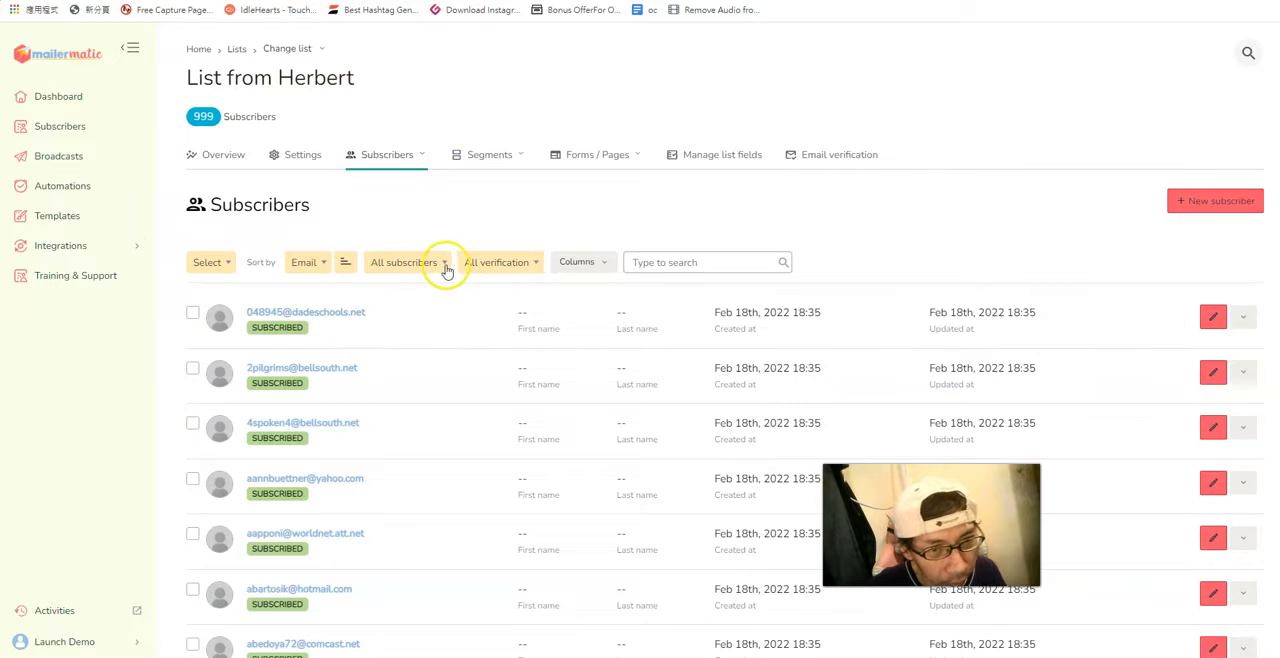
# Open a new segment form for the list and show the options for combining conditions.
pyautogui.click(482, 160)
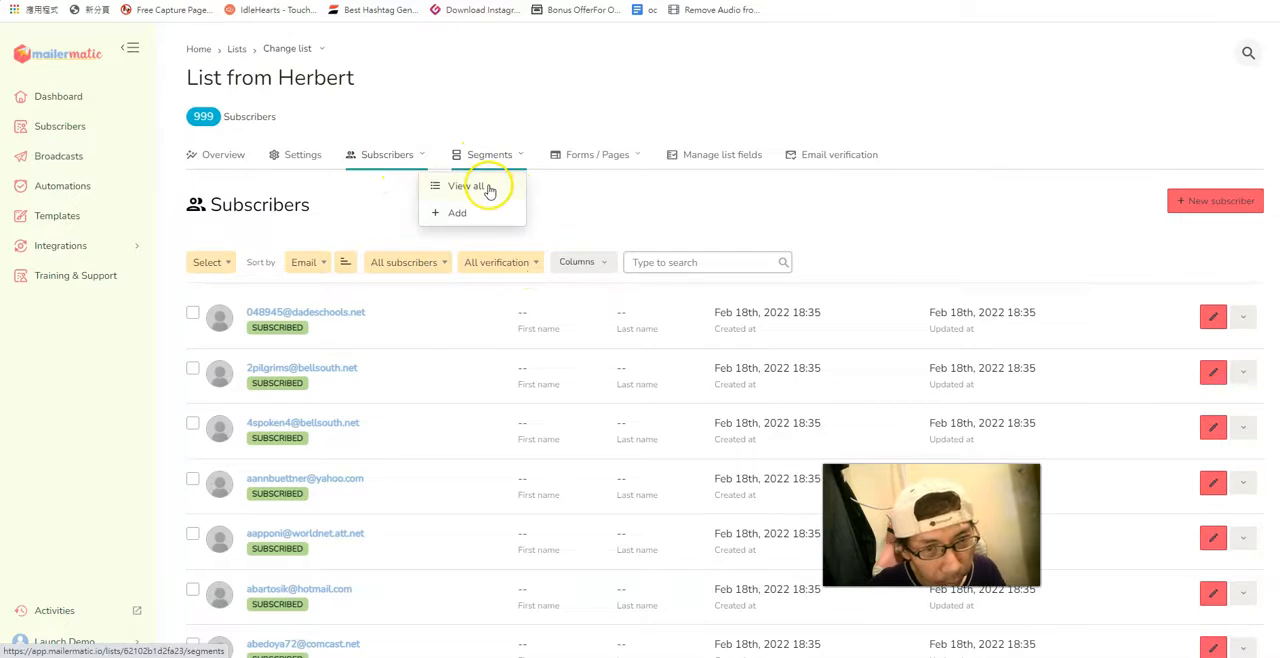
pyautogui.click(489, 186)
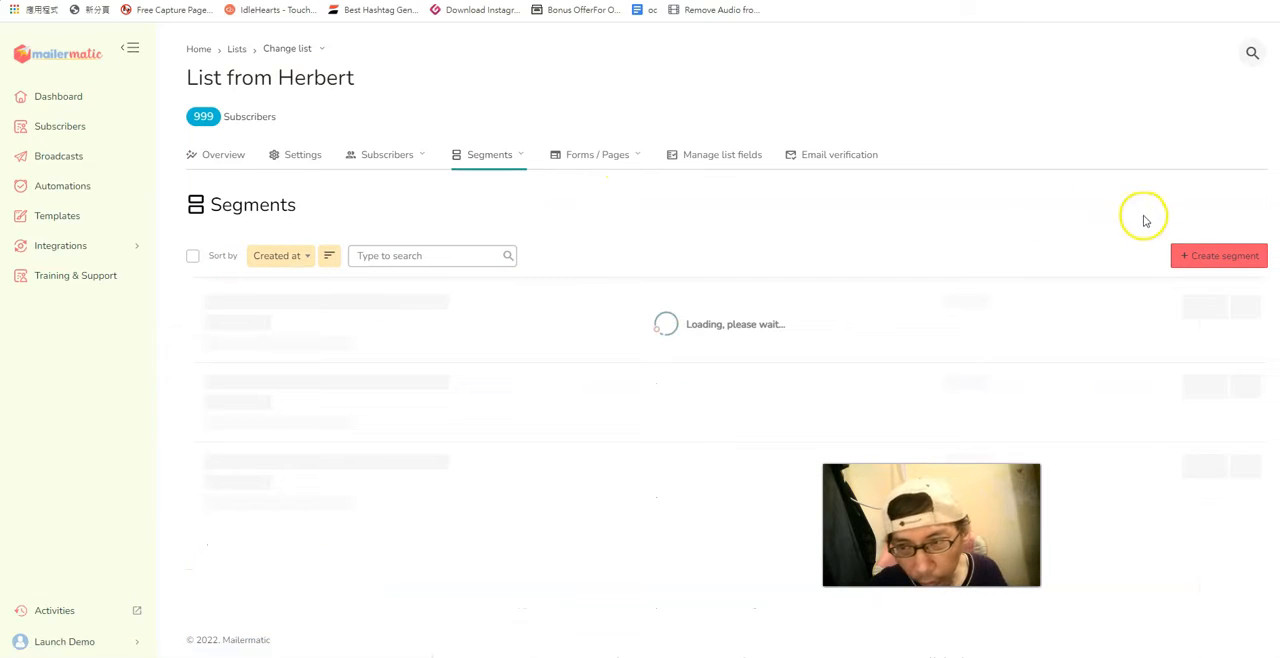
pyautogui.click(1237, 259)
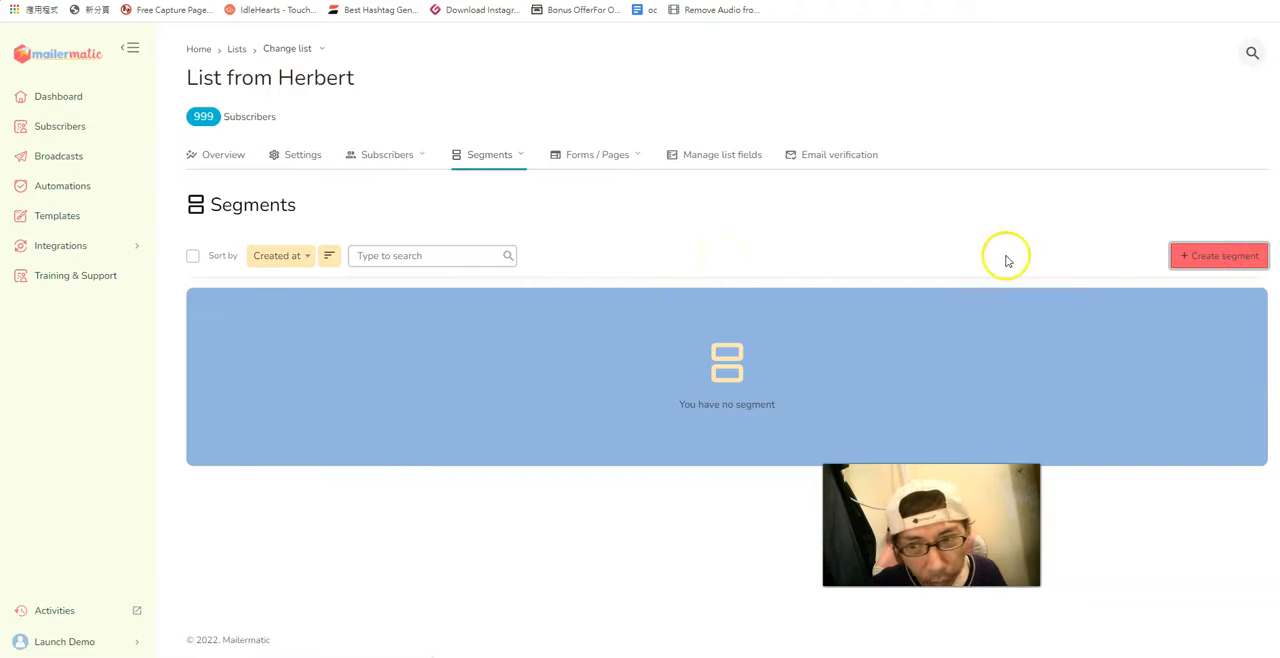
pyautogui.click(286, 266)
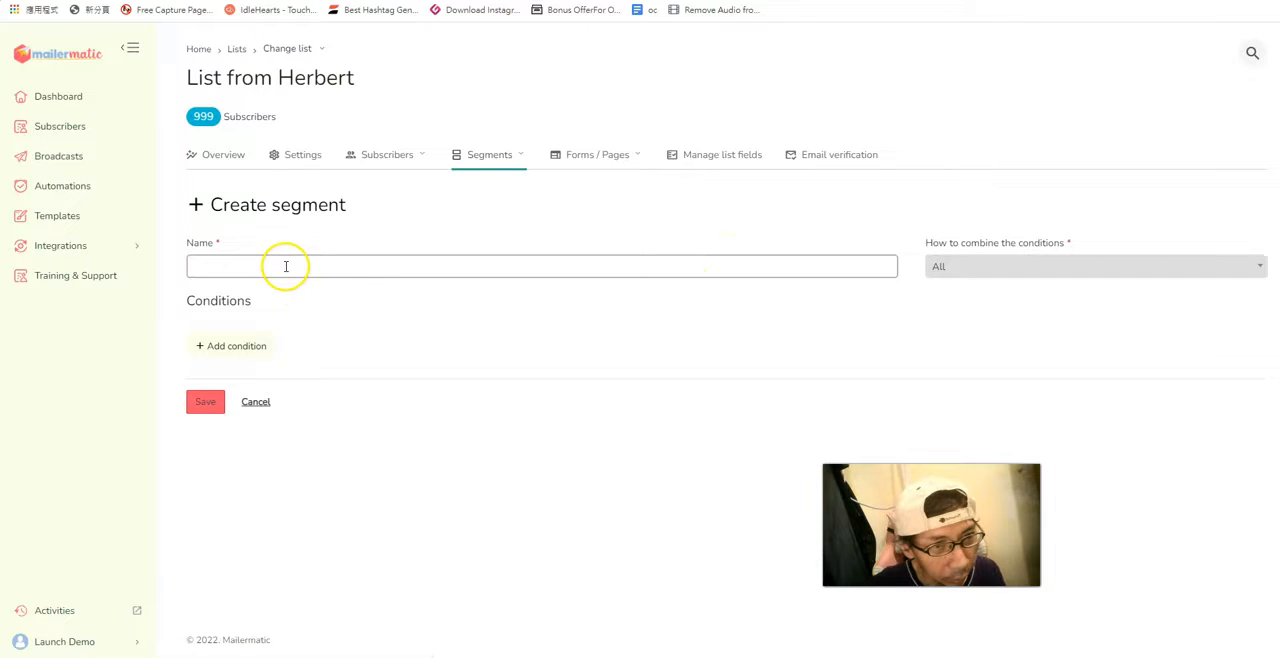
pyautogui.click(1005, 272)
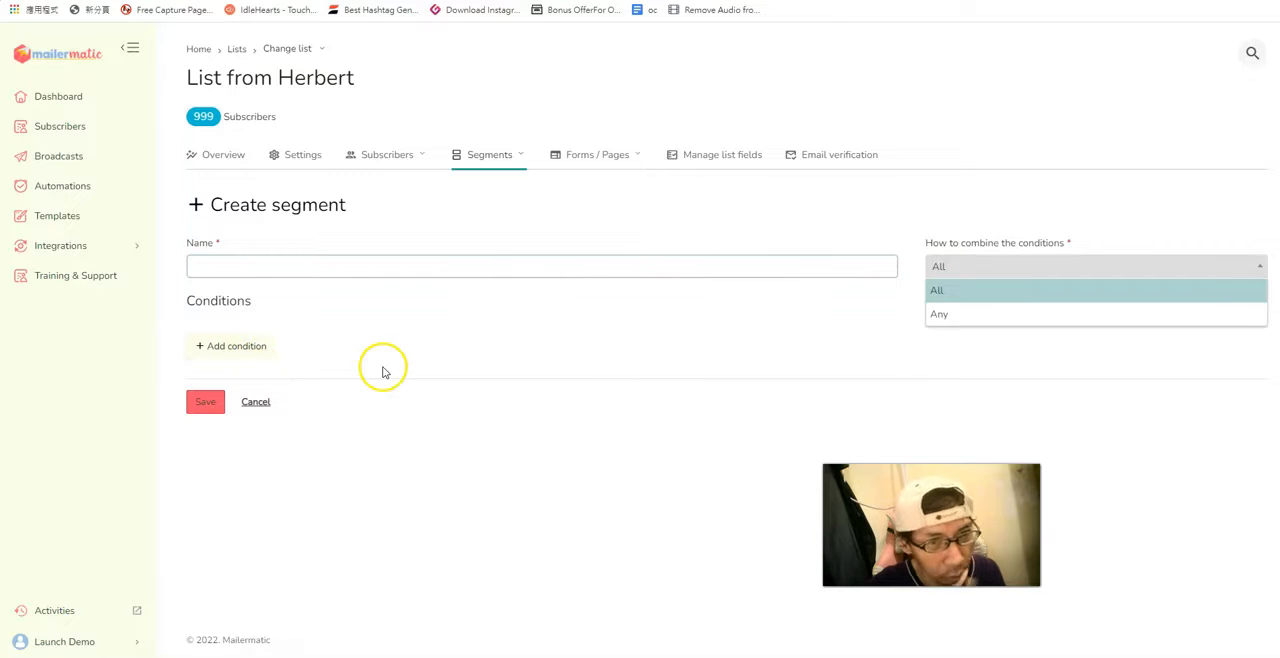
# Open the list's sign-up form page and review its content, required tags and available tags.
pyautogui.click(624, 156)
pyautogui.click(622, 155)
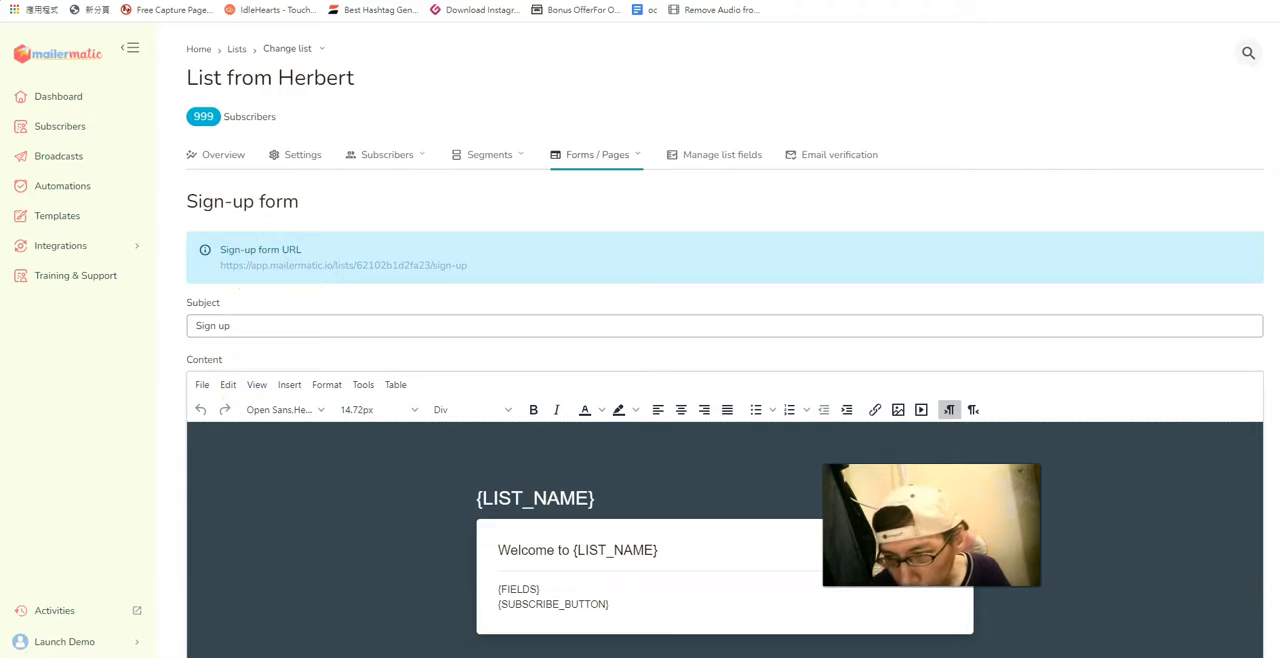
pyautogui.scroll(-3, 1218, 206)
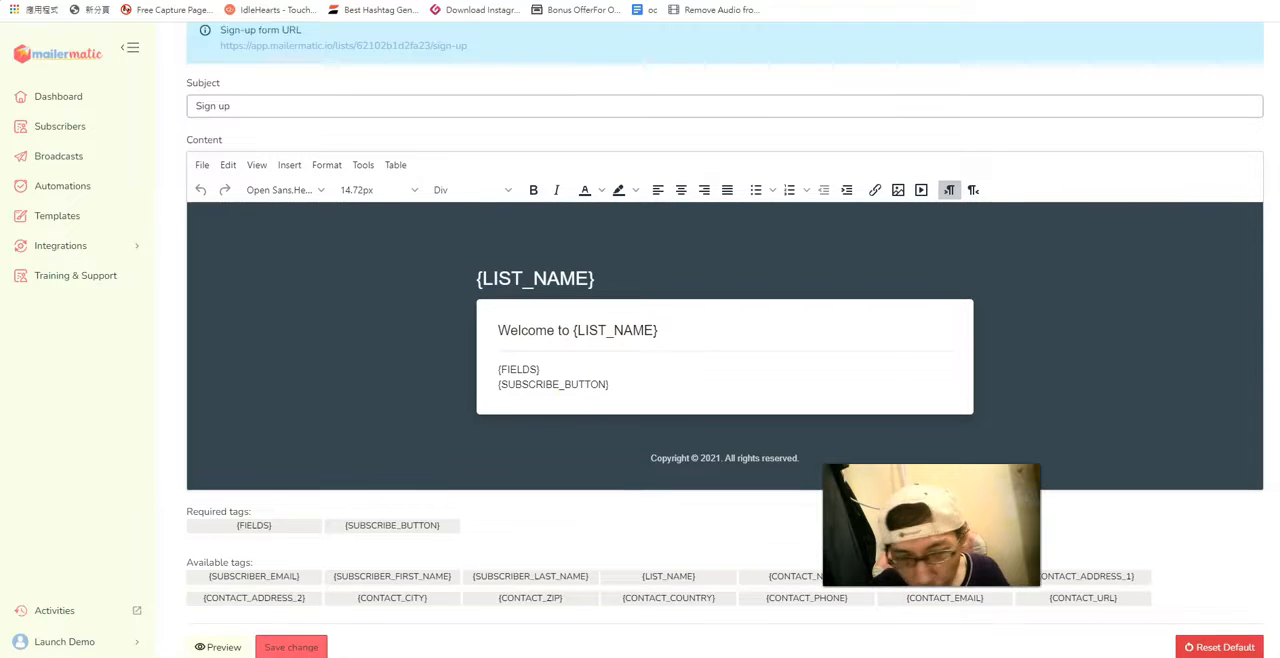
pyautogui.scroll(-1, 725, 340)
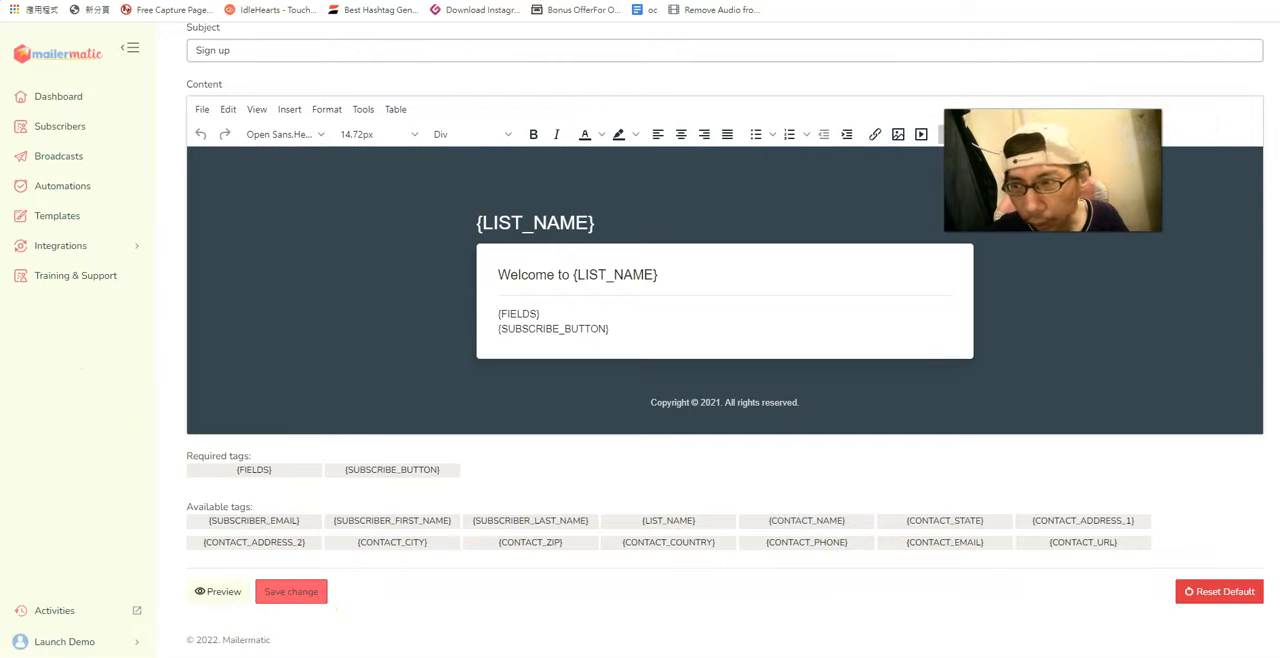
pyautogui.scroll(3, 711, 120)
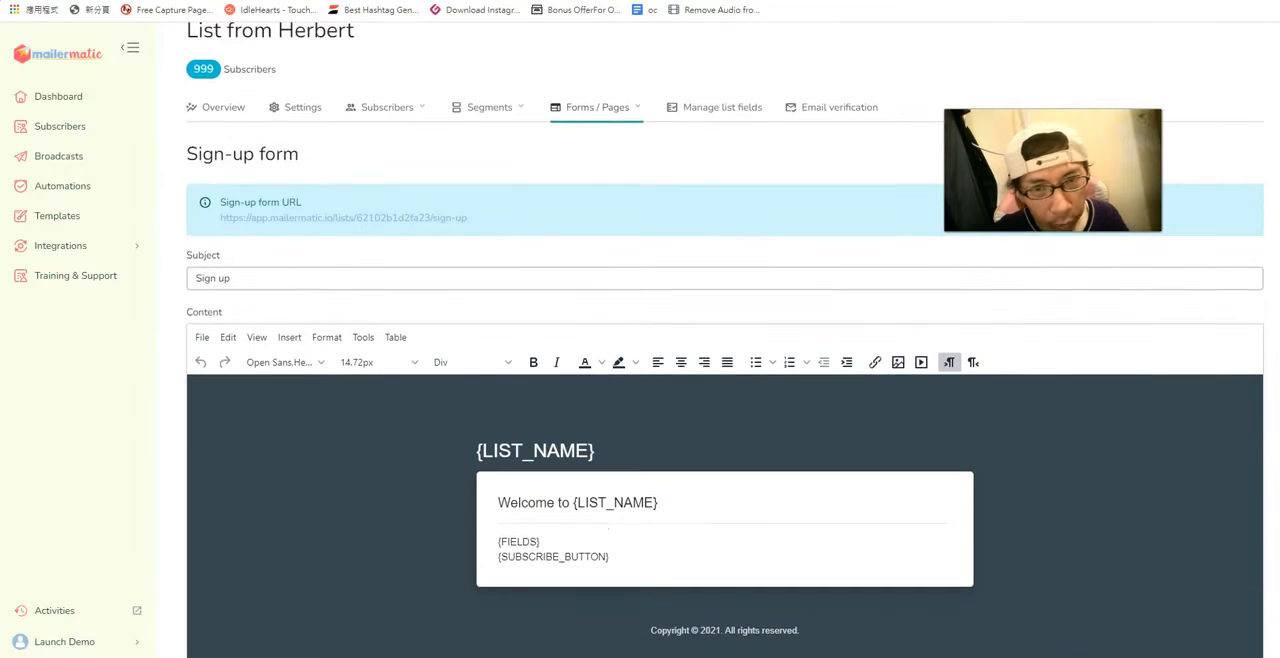
# Open the sign-up "Thank you" page, review the built-in version and select the Custom URL redirect option.
pyautogui.click(638, 107)
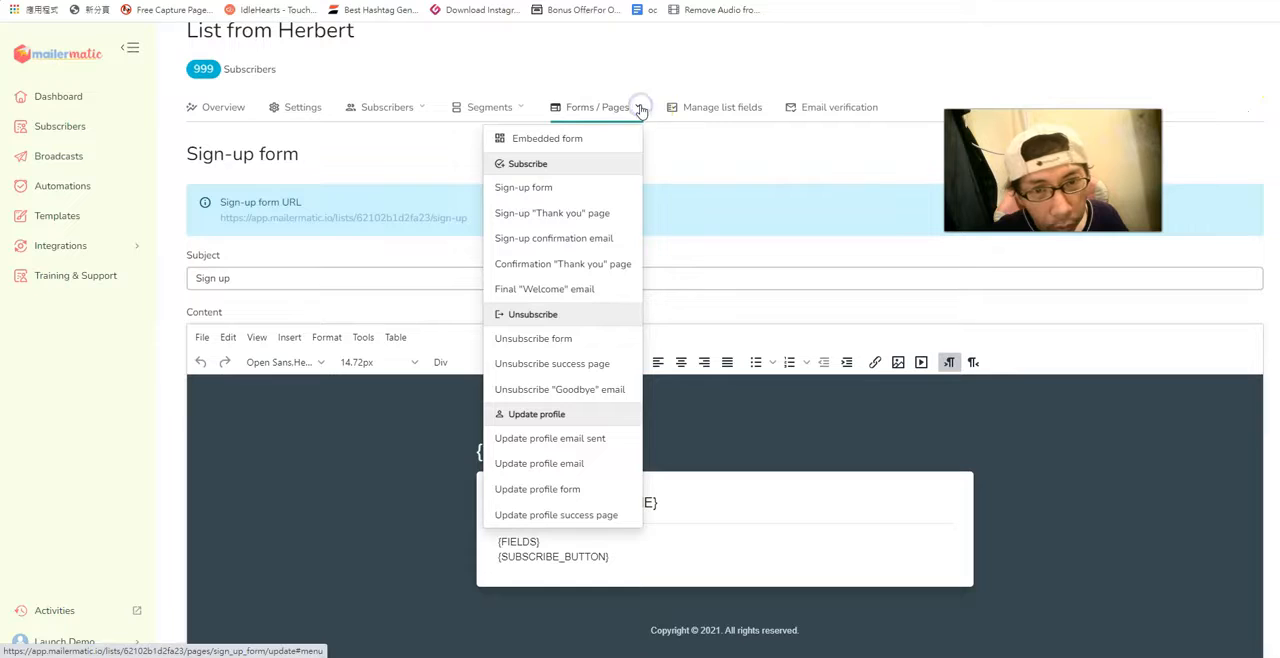
pyautogui.click(549, 214)
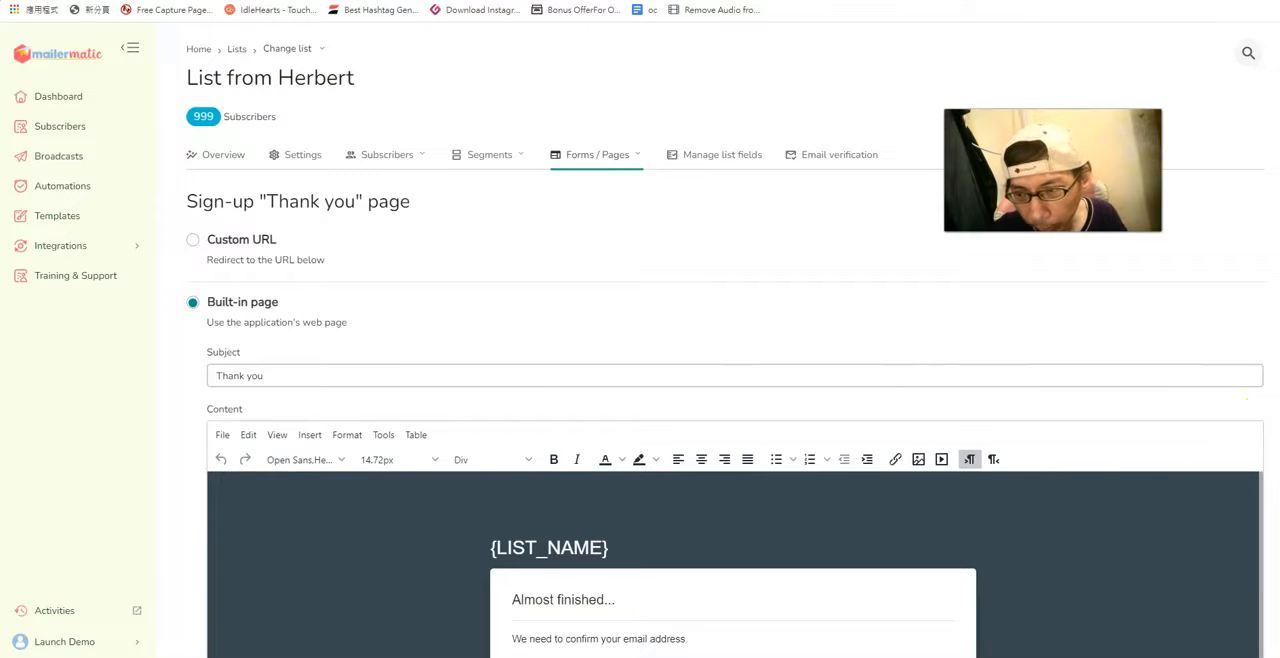
pyautogui.scroll(-2, 735, 400)
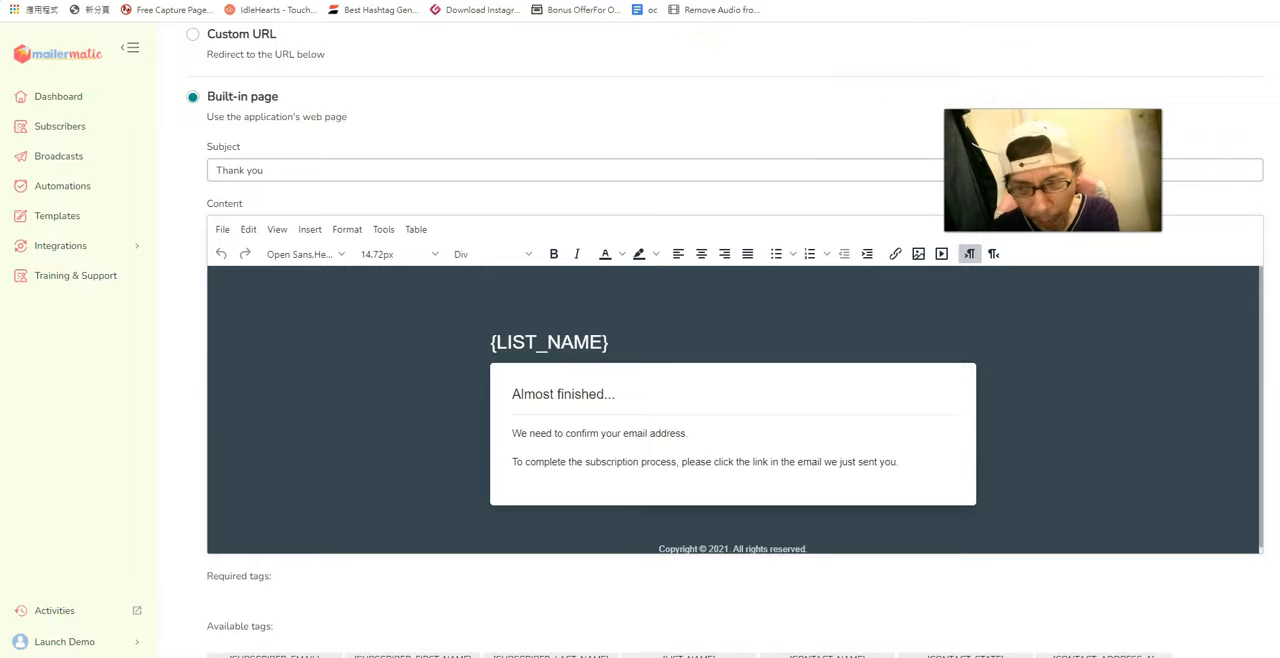
pyautogui.scroll(1, 725, 342)
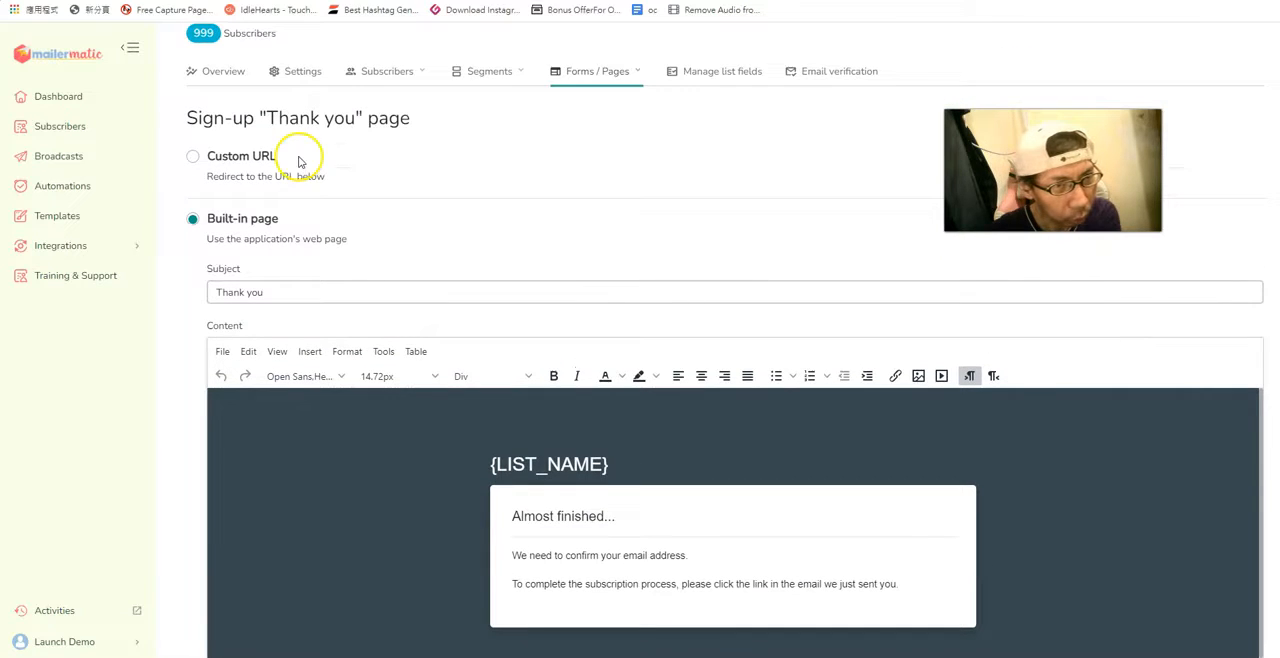
pyautogui.click(203, 160)
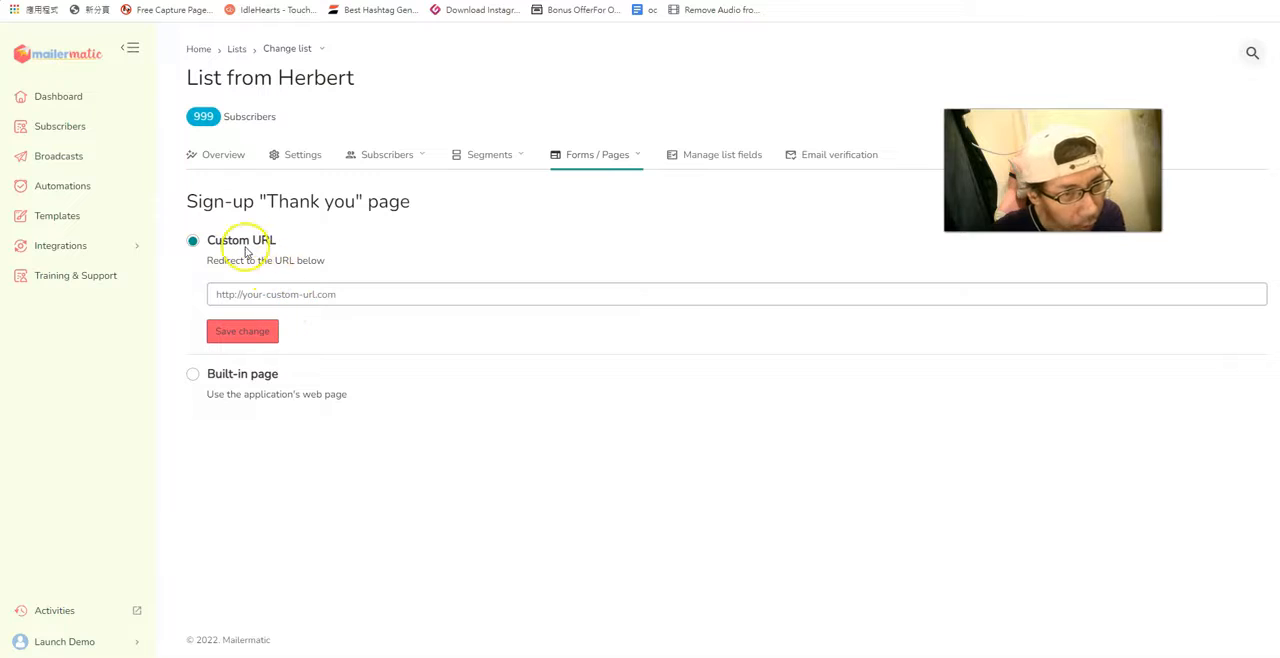
pyautogui.click(315, 293)
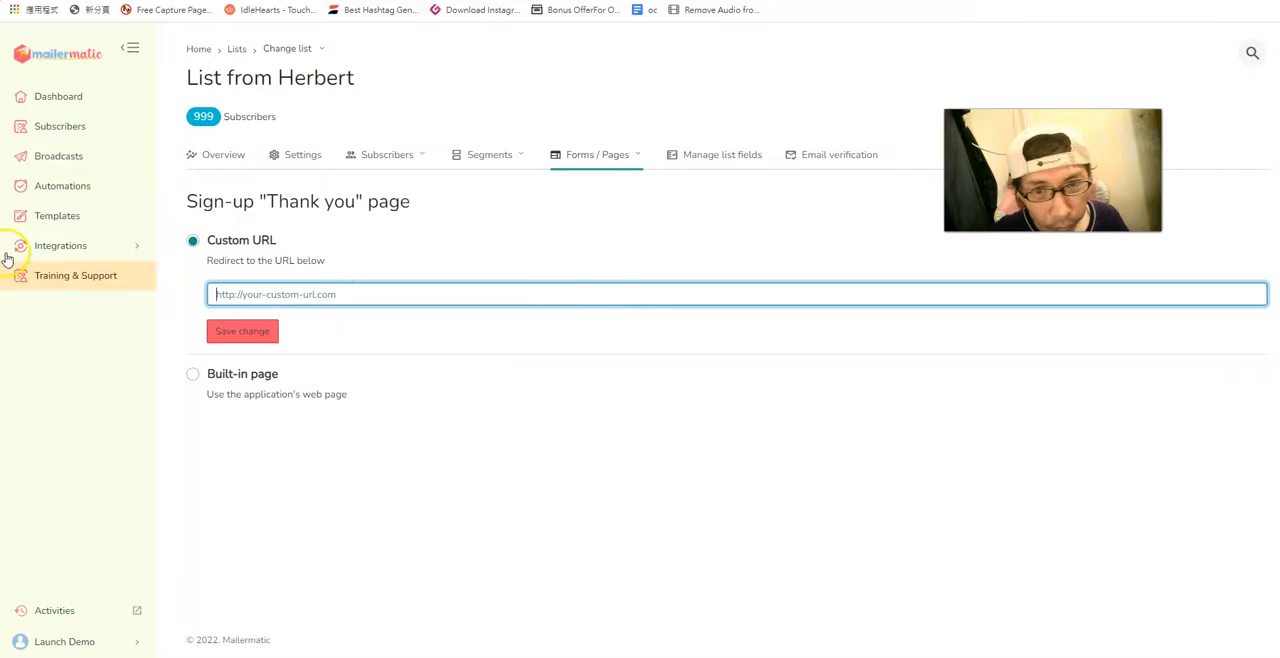
# Open the sign-up confirmation email, apply left alignment in its content, and open the Final "Welcome" email.
pyautogui.click(633, 154)
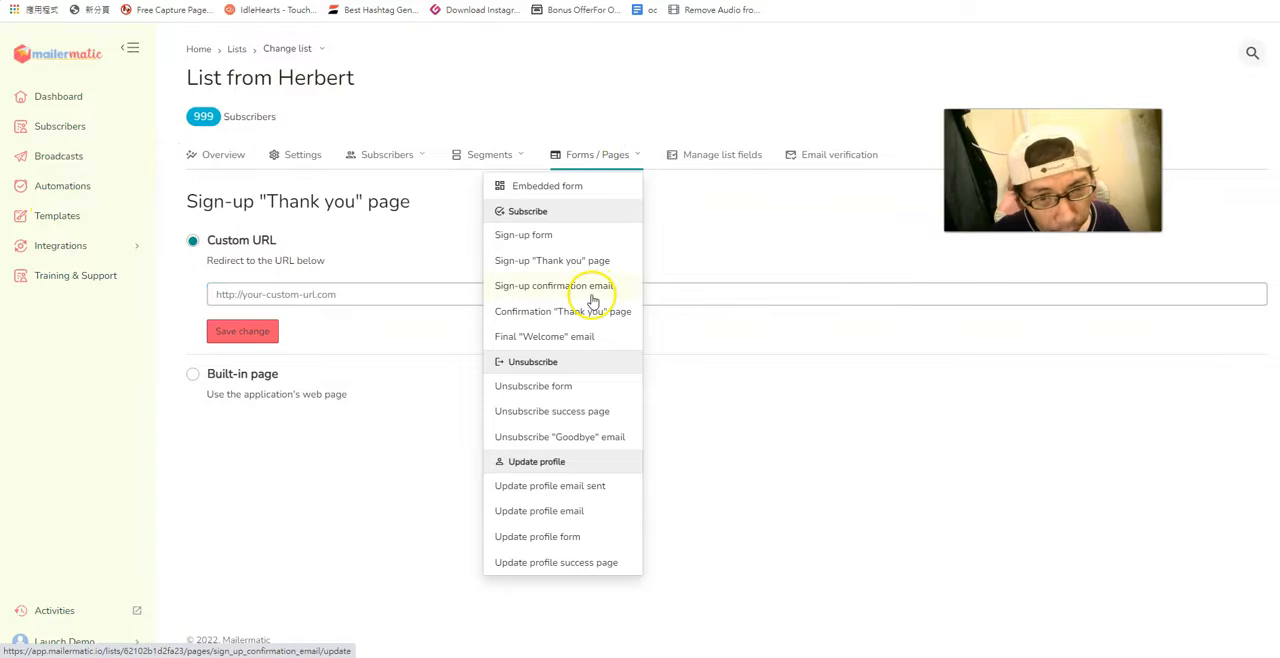
pyautogui.click(592, 297)
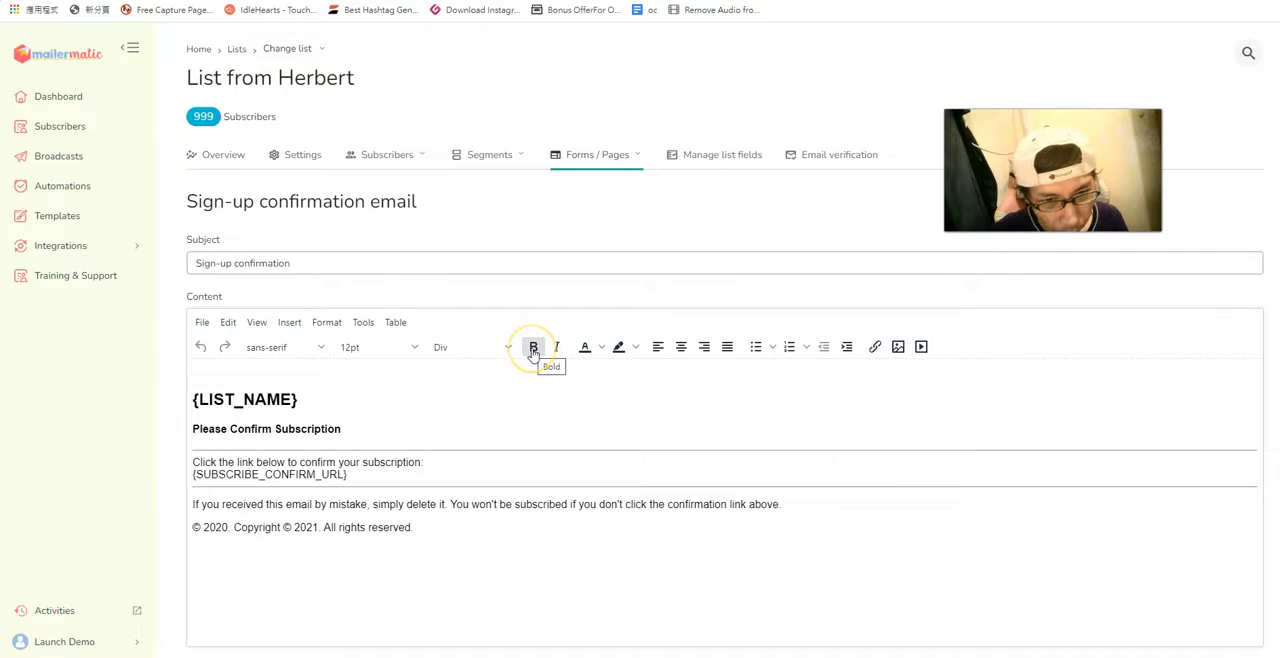
pyautogui.click(658, 354)
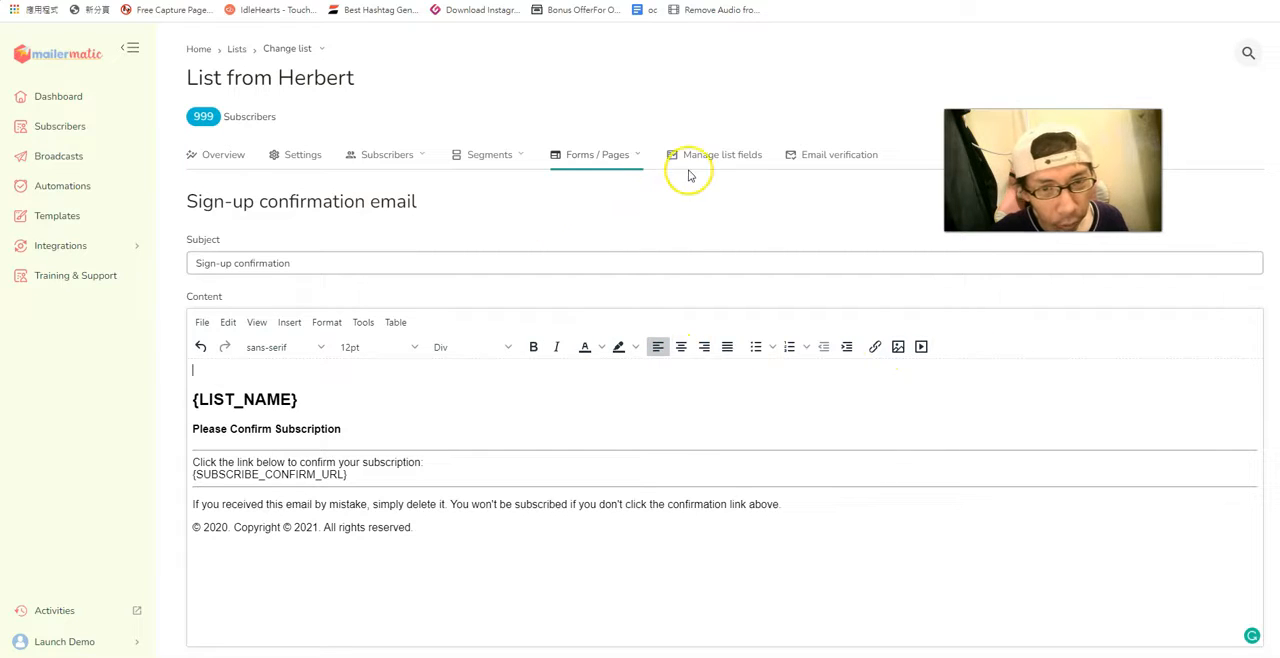
pyautogui.click(636, 155)
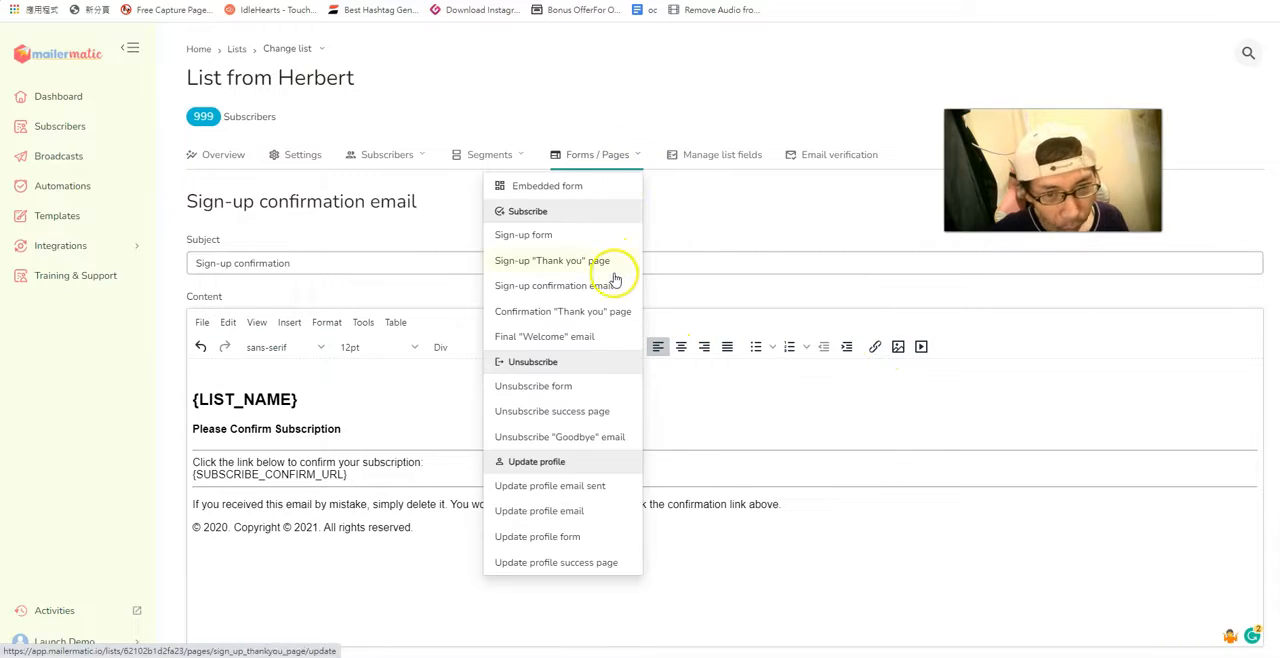
pyautogui.click(594, 337)
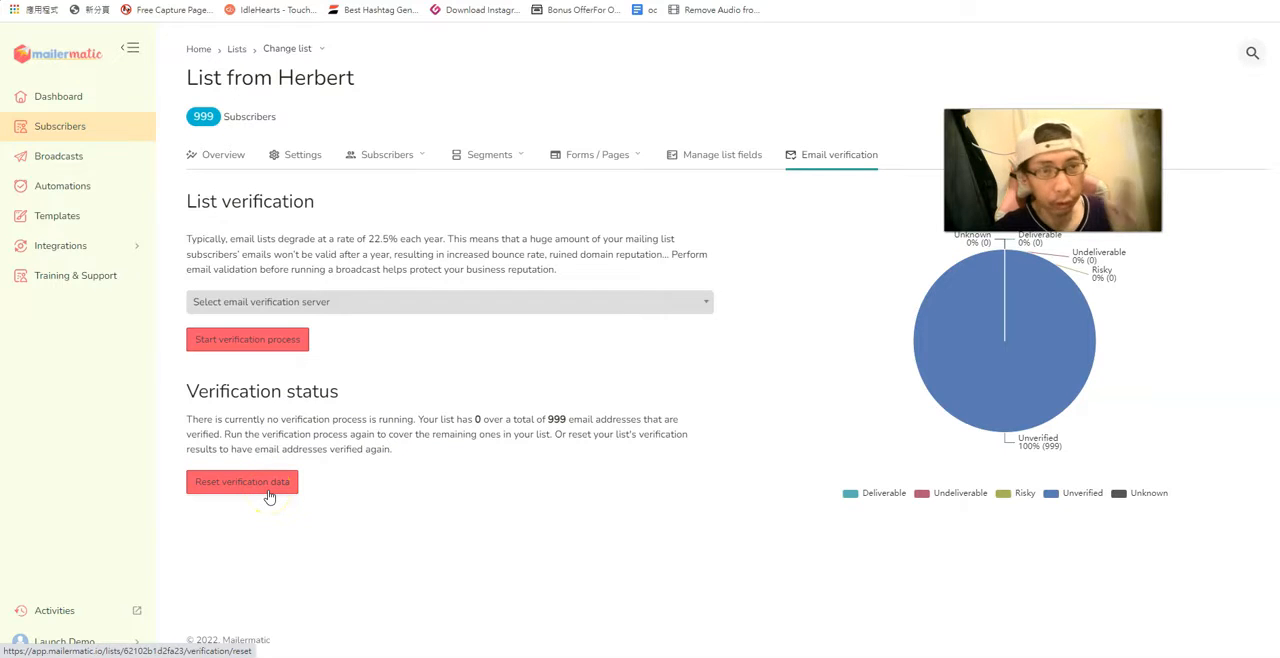
# Create a new broadcast of the Plain text type.
pyautogui.click(58, 157)
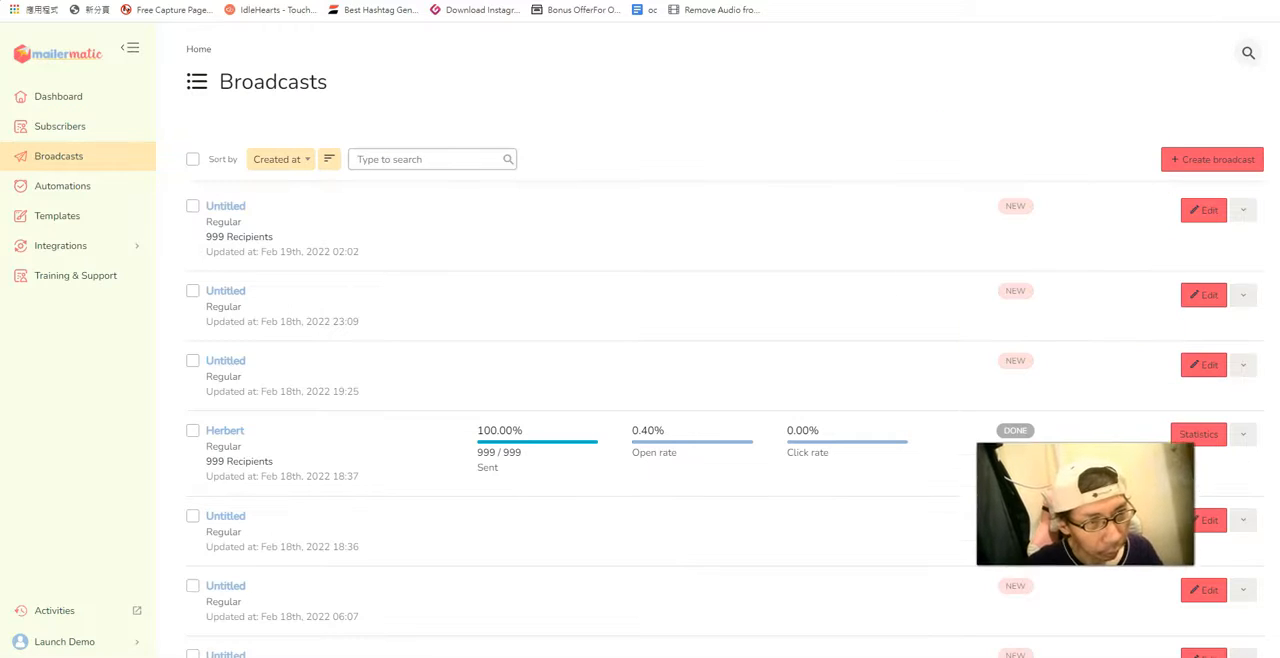
pyautogui.click(1210, 162)
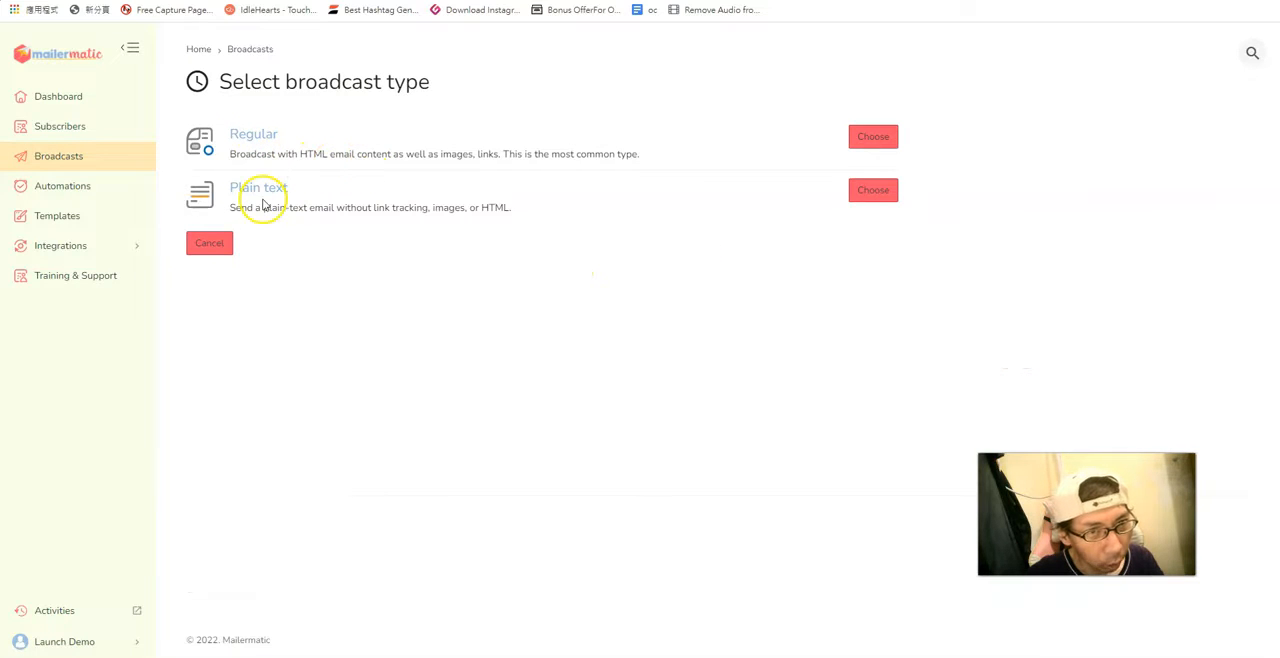
pyautogui.click(884, 200)
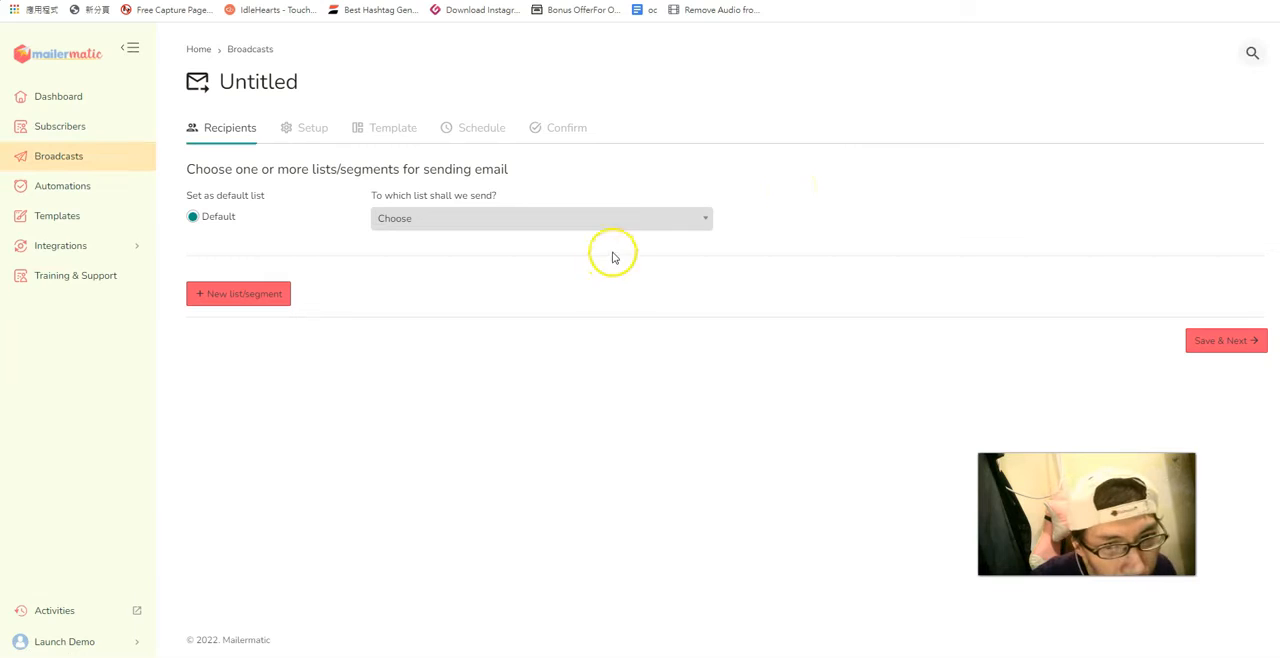
# Choose the 999-subscriber list as the broadcast's recipients and save to continue to Setup.
pyautogui.click(550, 224)
pyautogui.click(540, 269)
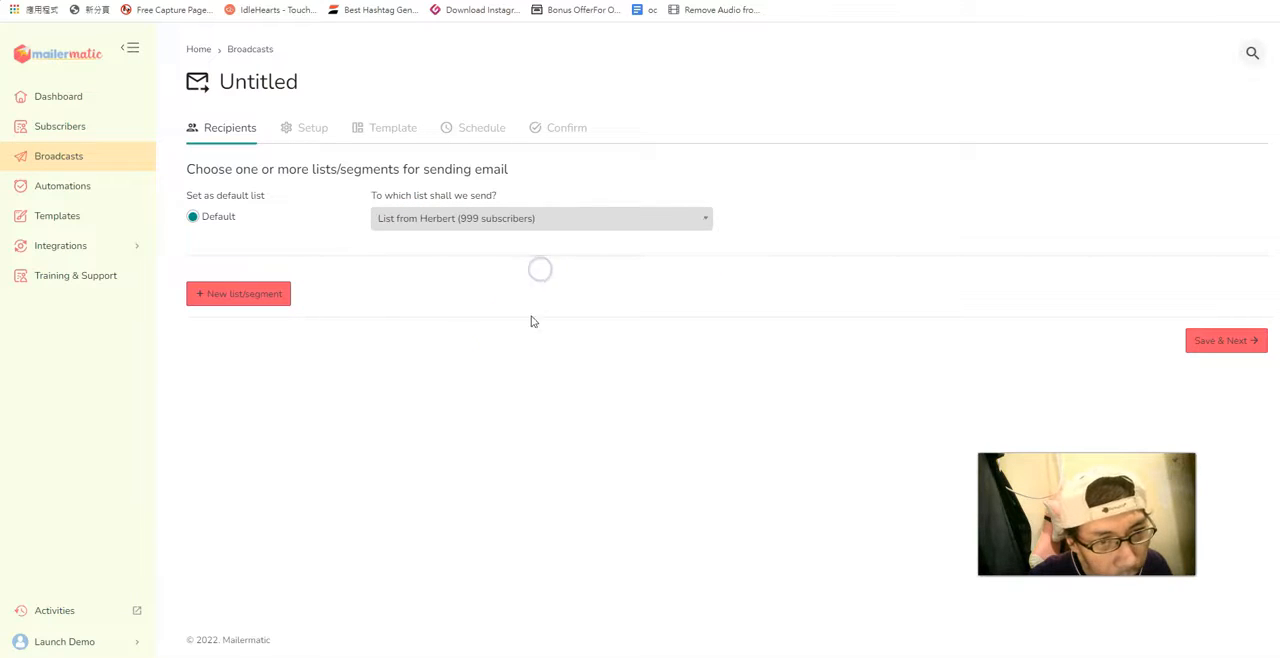
pyautogui.click(1211, 340)
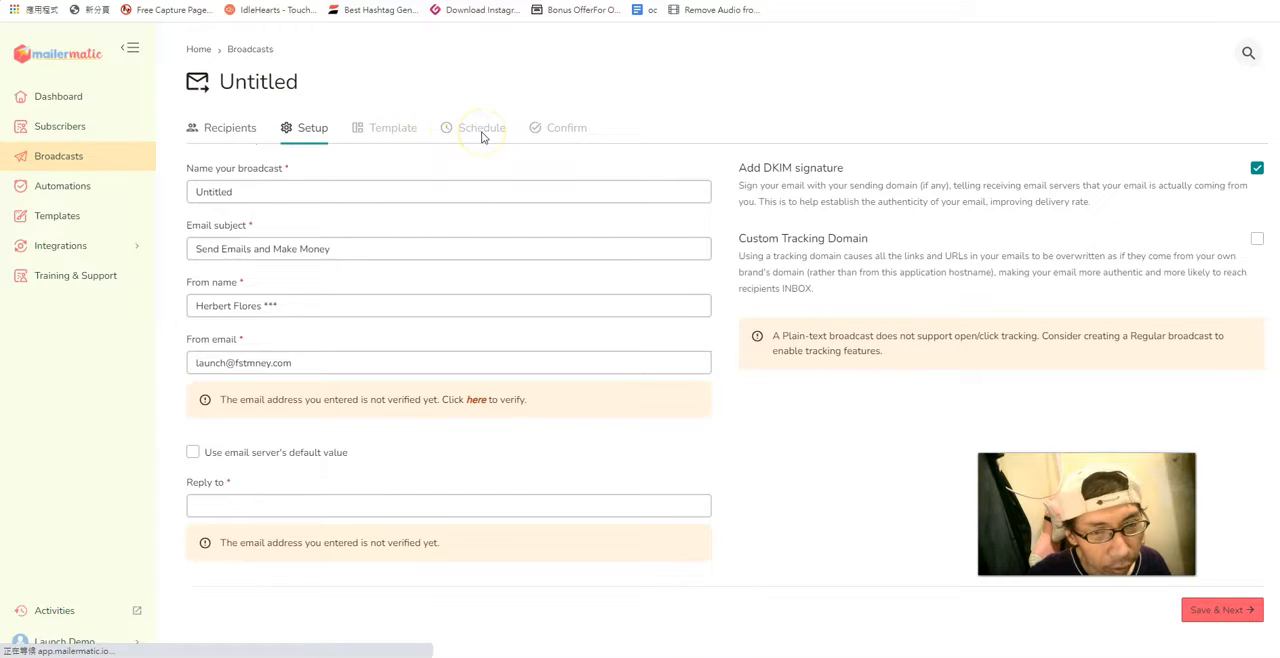
pyautogui.click(557, 140)
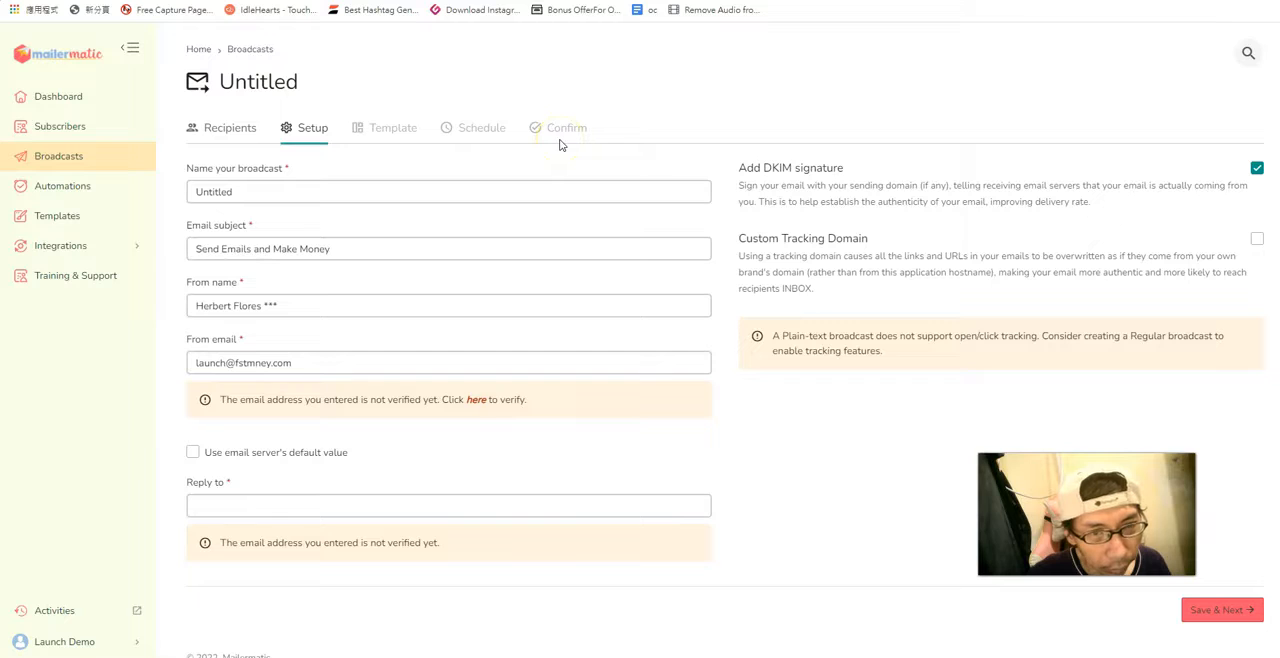
# Name the broadcast "Testing" and set its email subject to "Make Money Now".
pyautogui.click(312, 193)
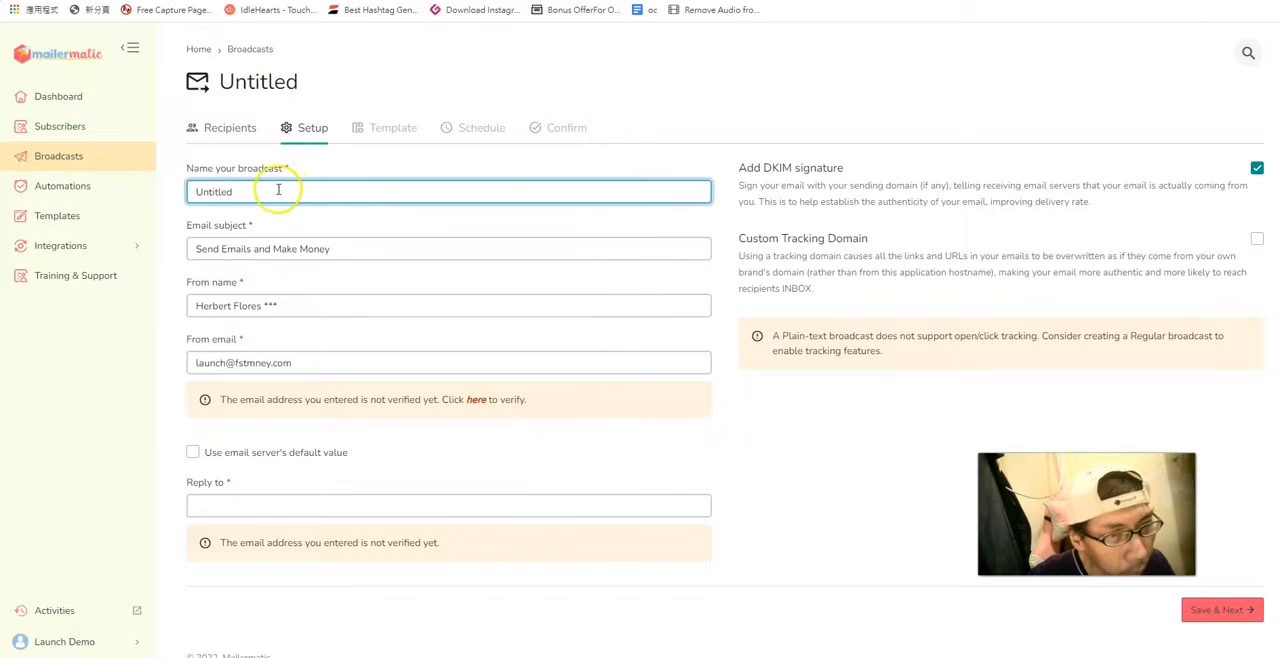
pyautogui.moveTo(250, 193); pyautogui.dragTo(163, 192)
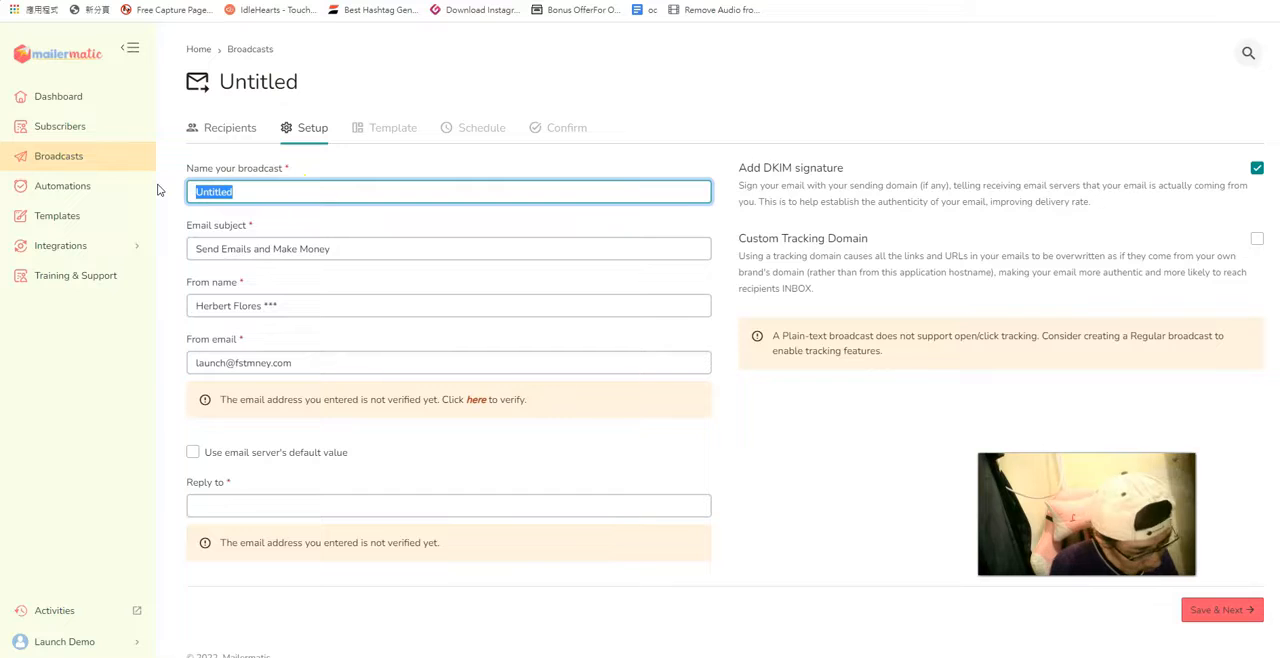
pyautogui.write('Testing')
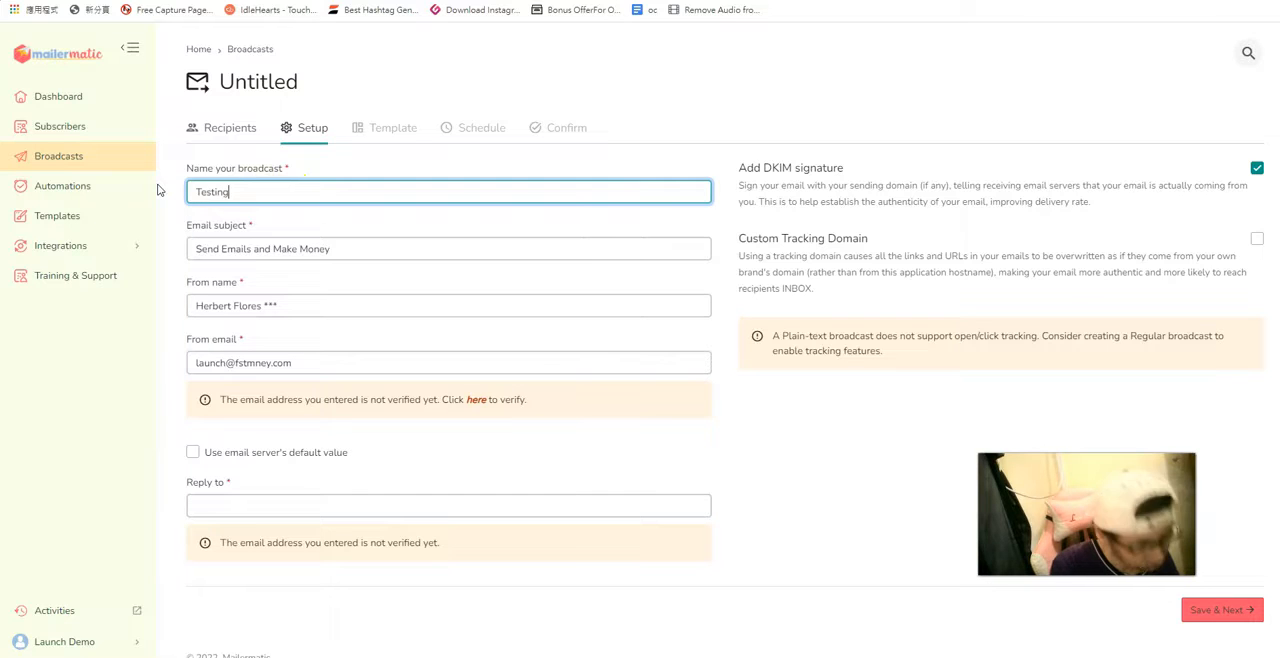
pyautogui.click(410, 251)
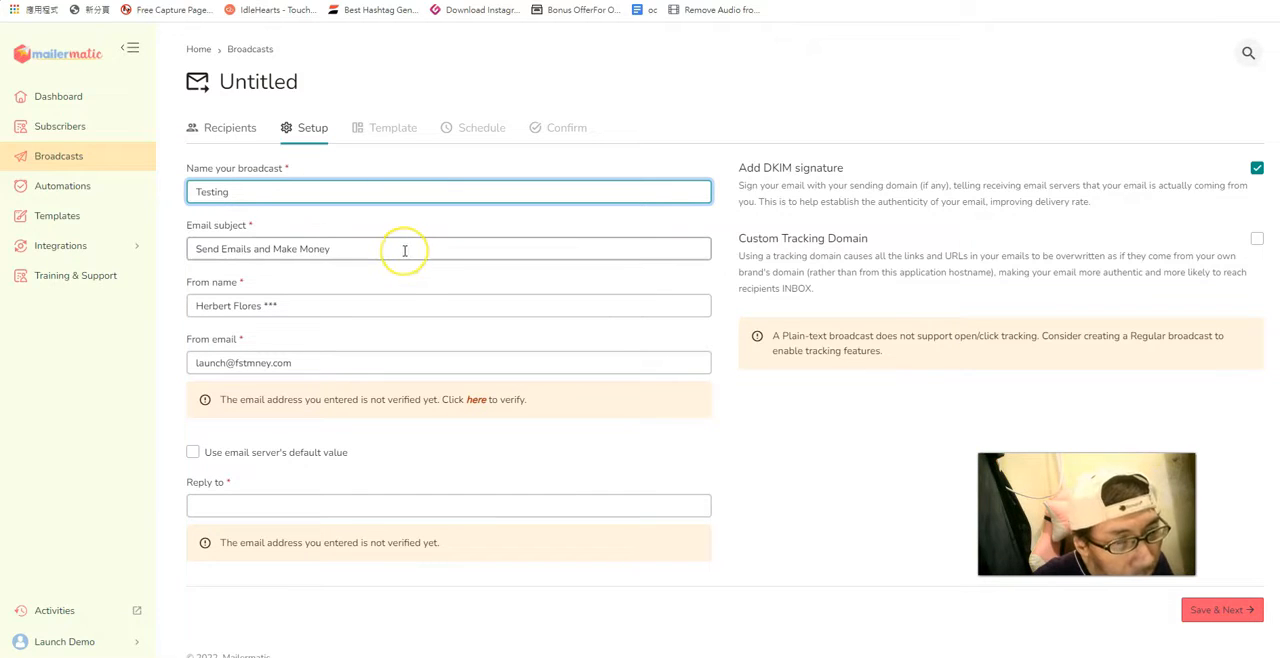
pyautogui.moveTo(337, 249); pyautogui.dragTo(170, 256)
pyautogui.write('M')
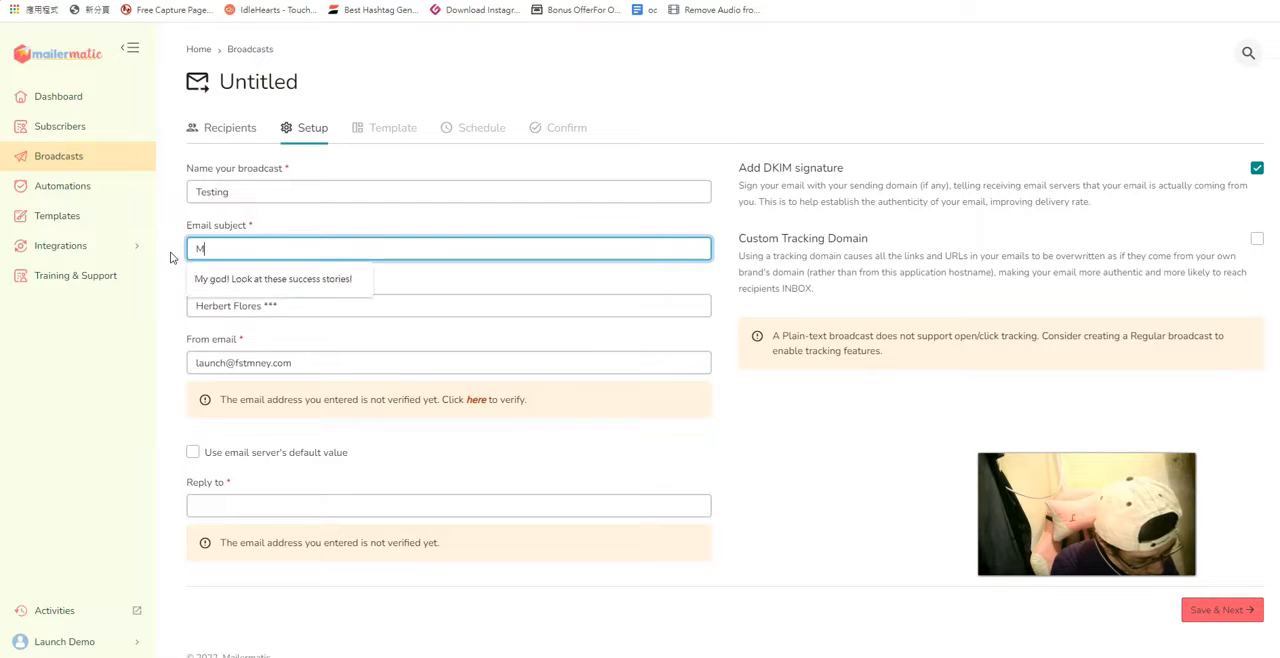
pyautogui.write('ake Money')
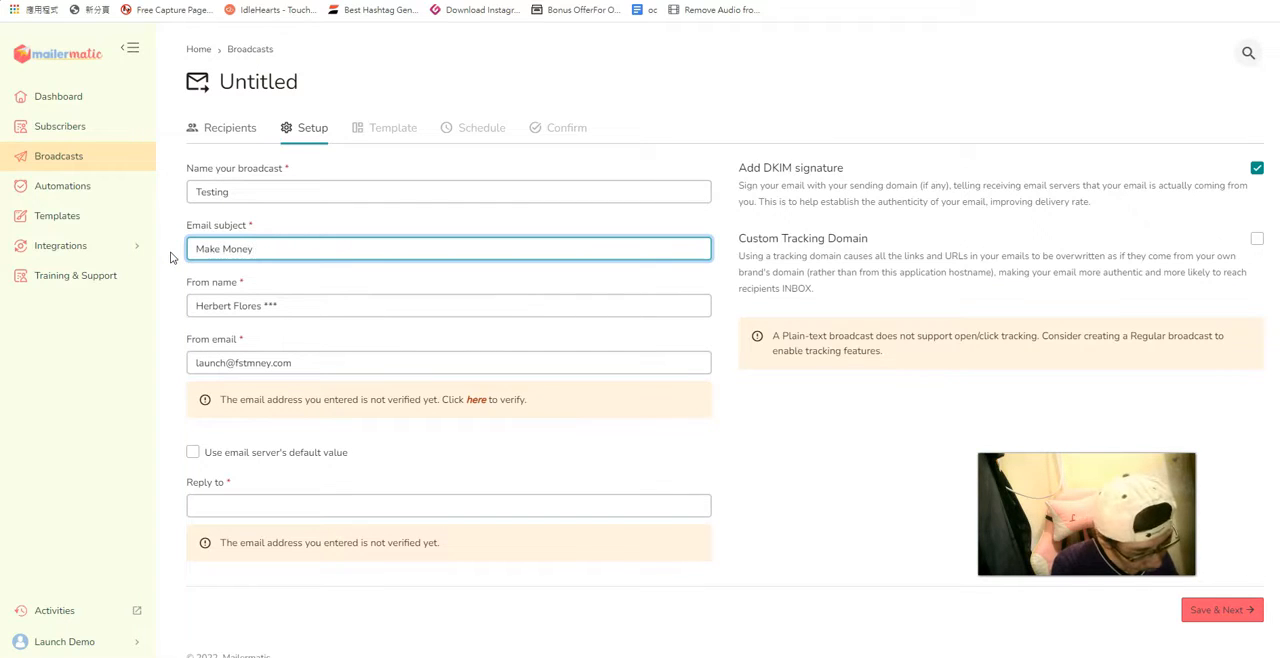
pyautogui.write(' Now')
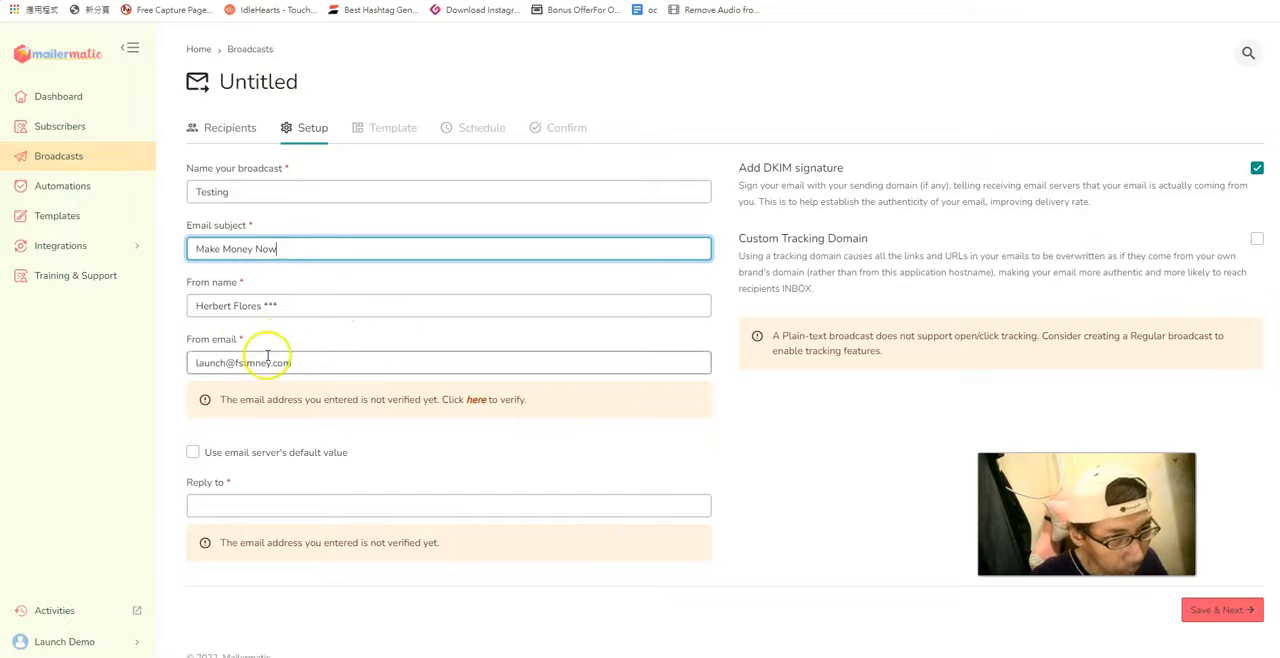
pyautogui.moveTo(770, 336); pyautogui.dragTo(1224, 336)
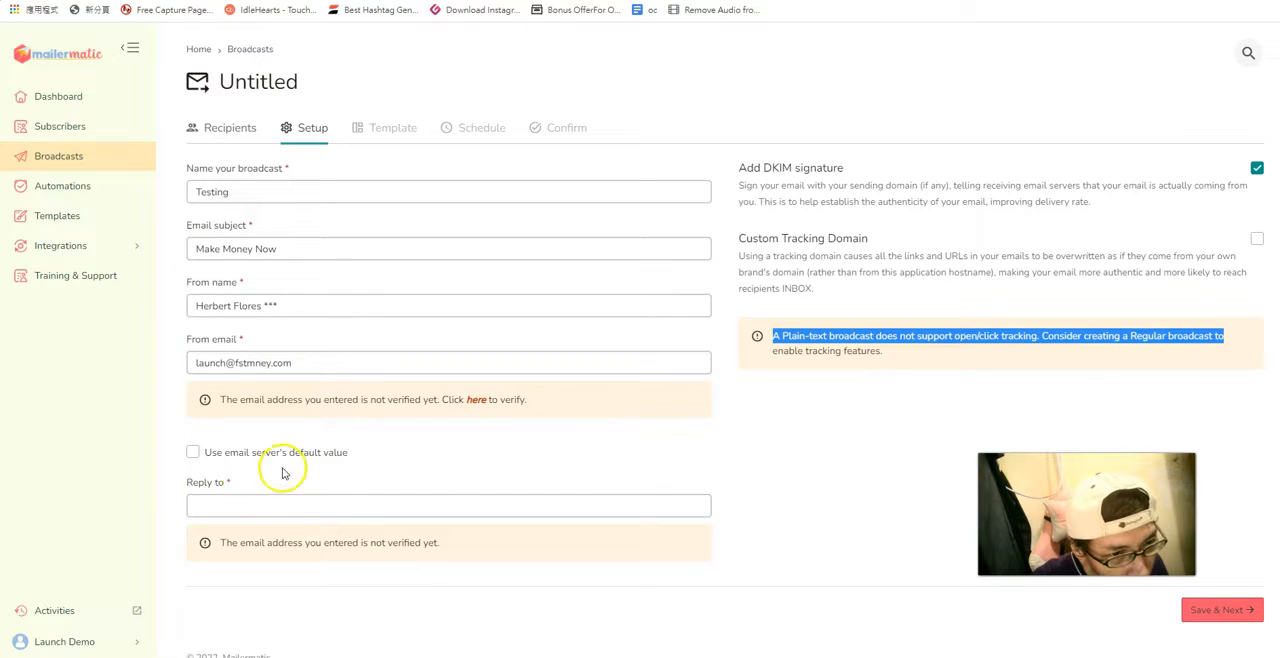
# Replace the broadcast's From email with the sender's info address at their own domain.
pyautogui.moveTo(314, 360); pyautogui.dragTo(180, 366)
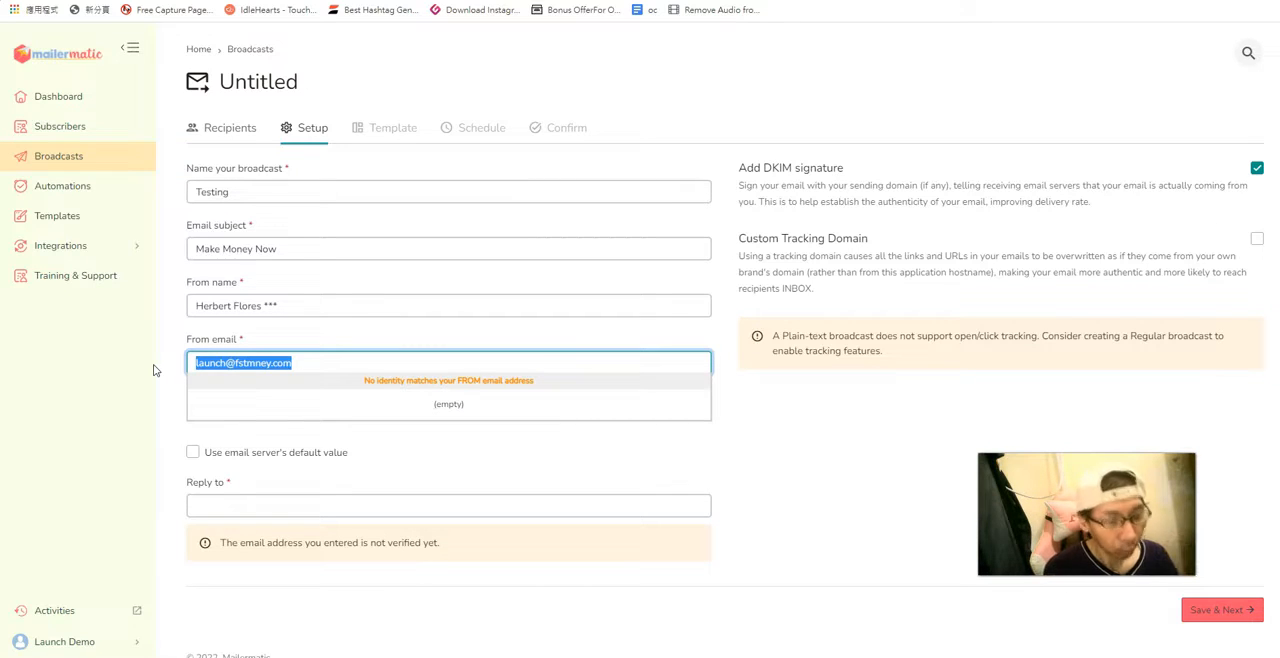
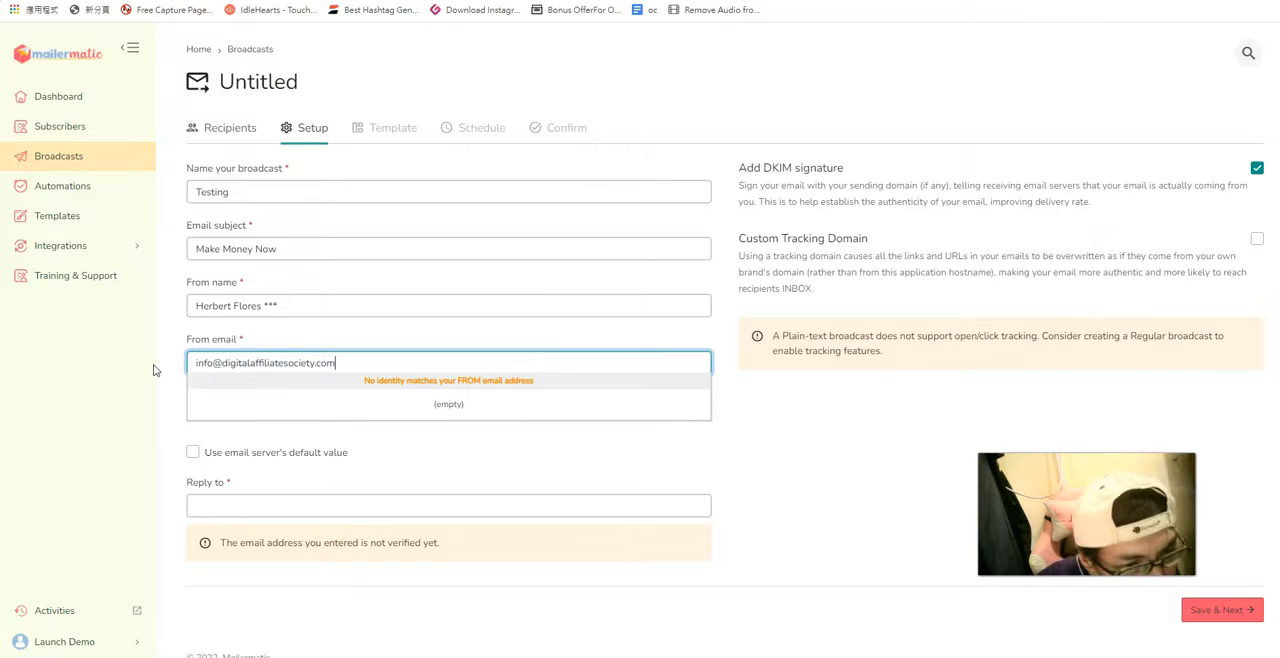
# Enter the same sender email as the Reply to address and save the setup to continue to Template.
pyautogui.click(257, 497)
pyautogui.hotkey('ctrl', 'v')
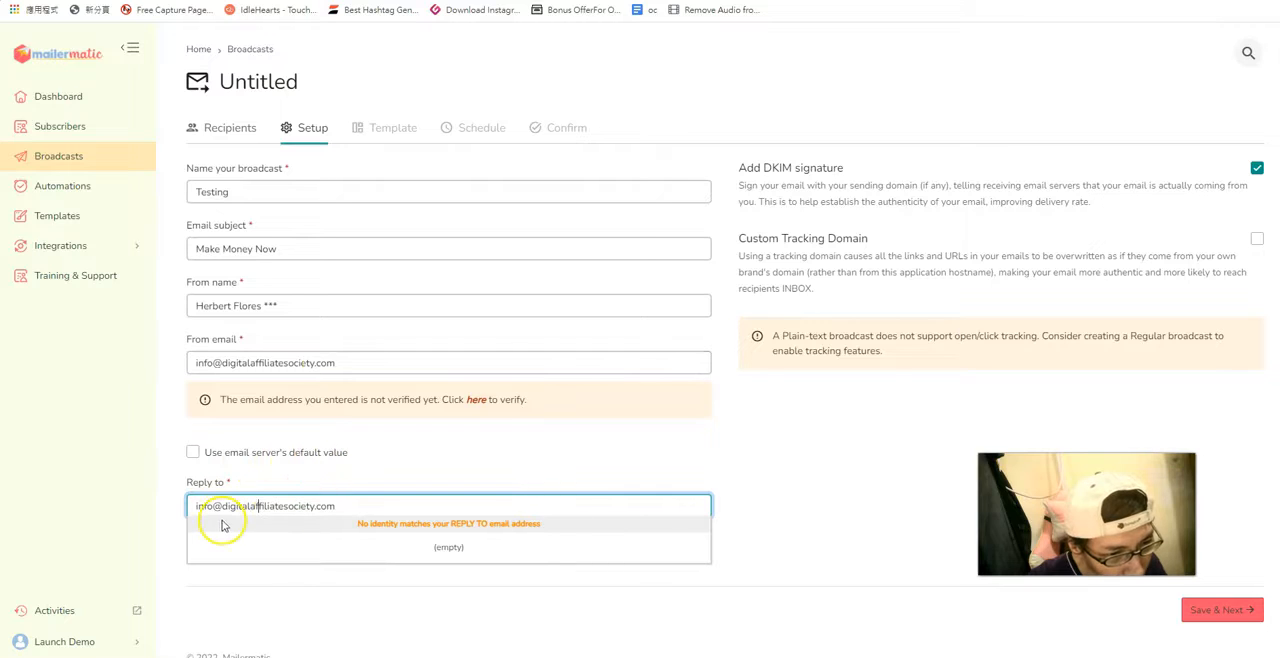
pyautogui.click(1229, 614)
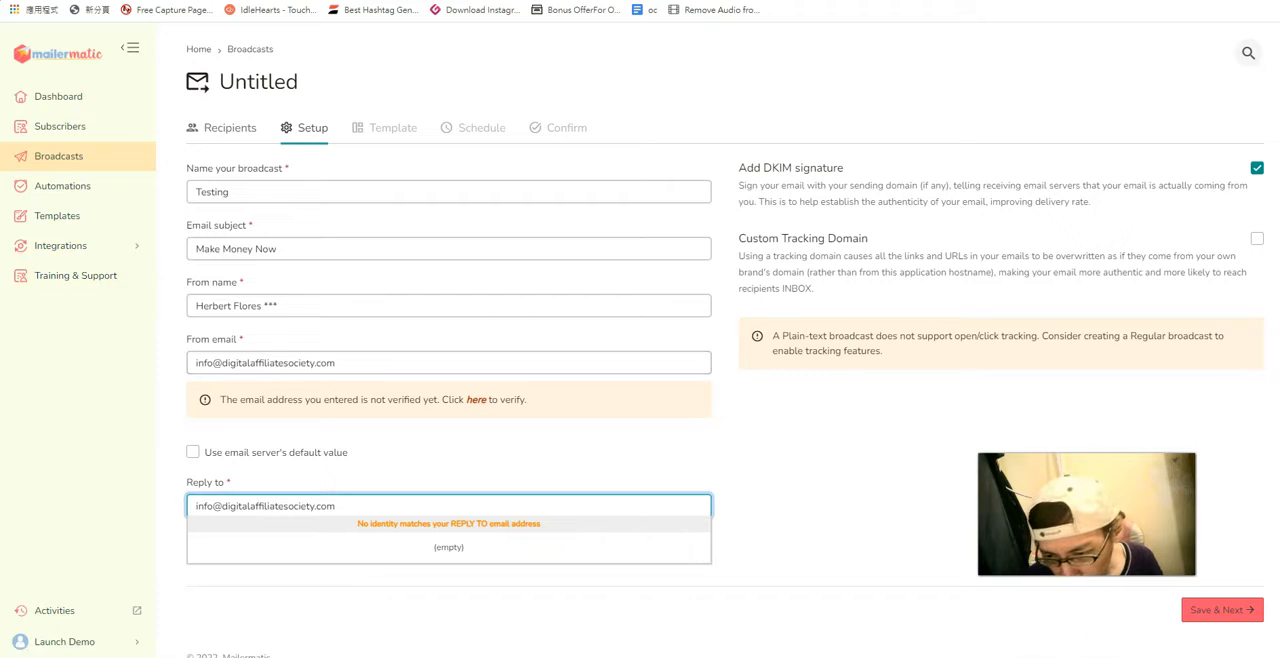
pyautogui.click(1200, 610)
pyautogui.click(486, 250)
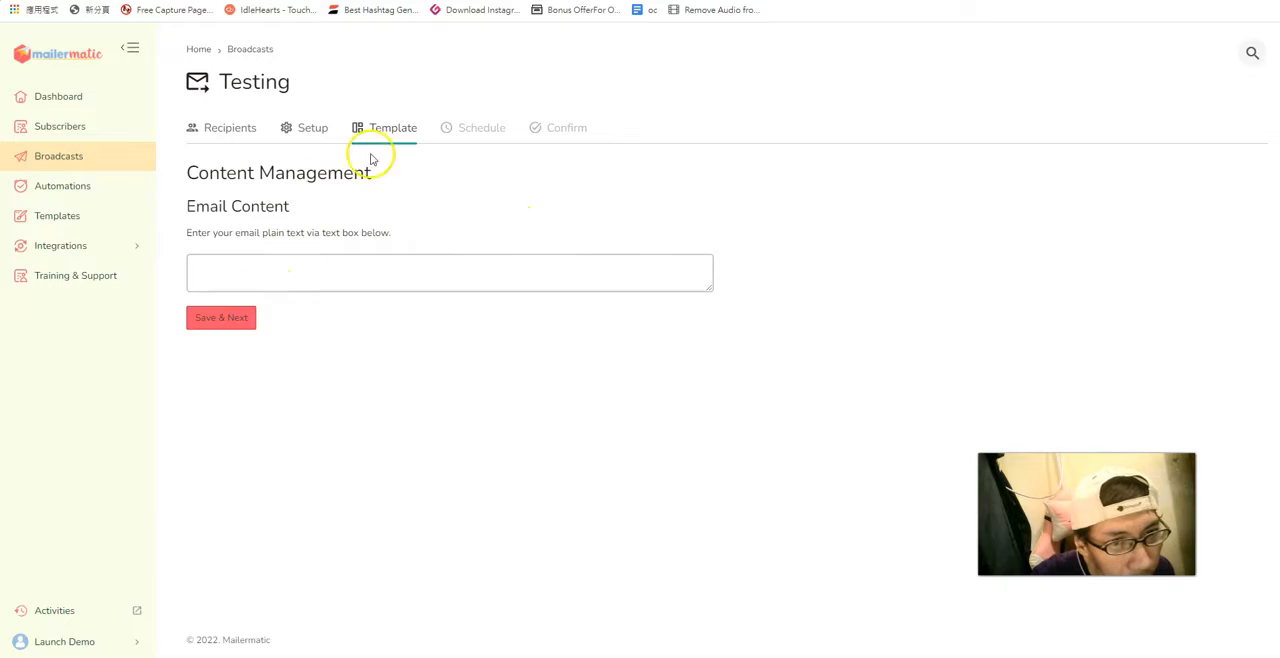
# Enter "Make money online" as the plain-text email content.
pyautogui.click(273, 260)
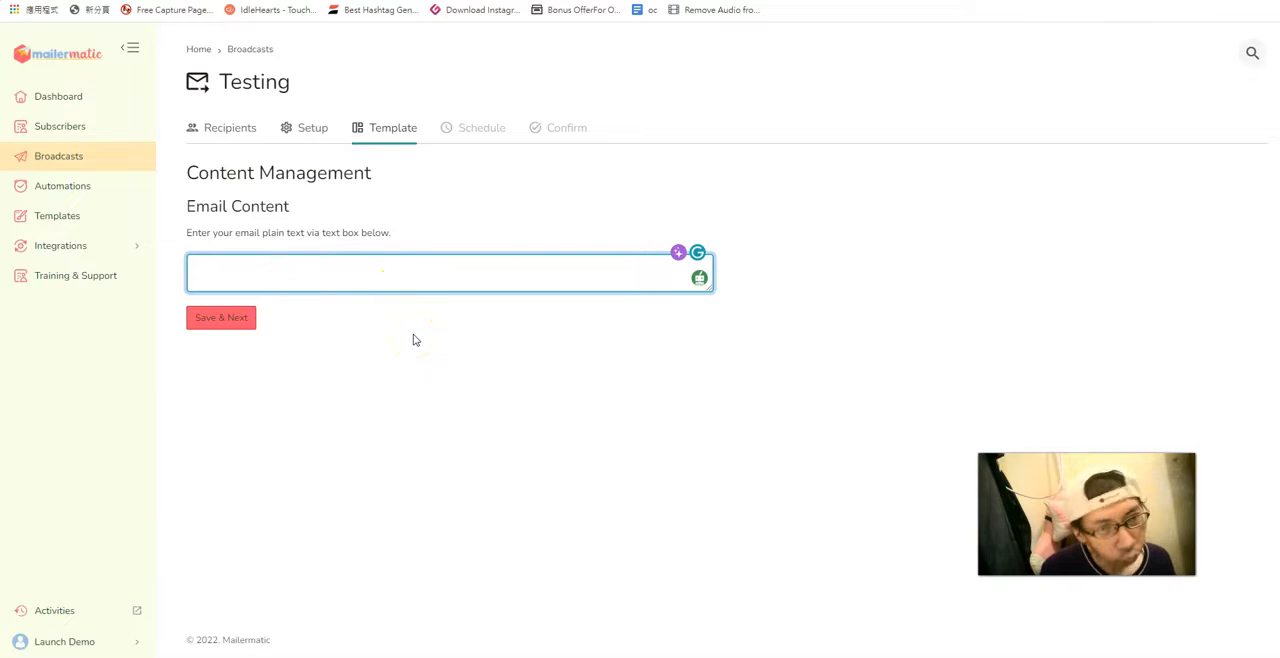
pyautogui.write('Make')
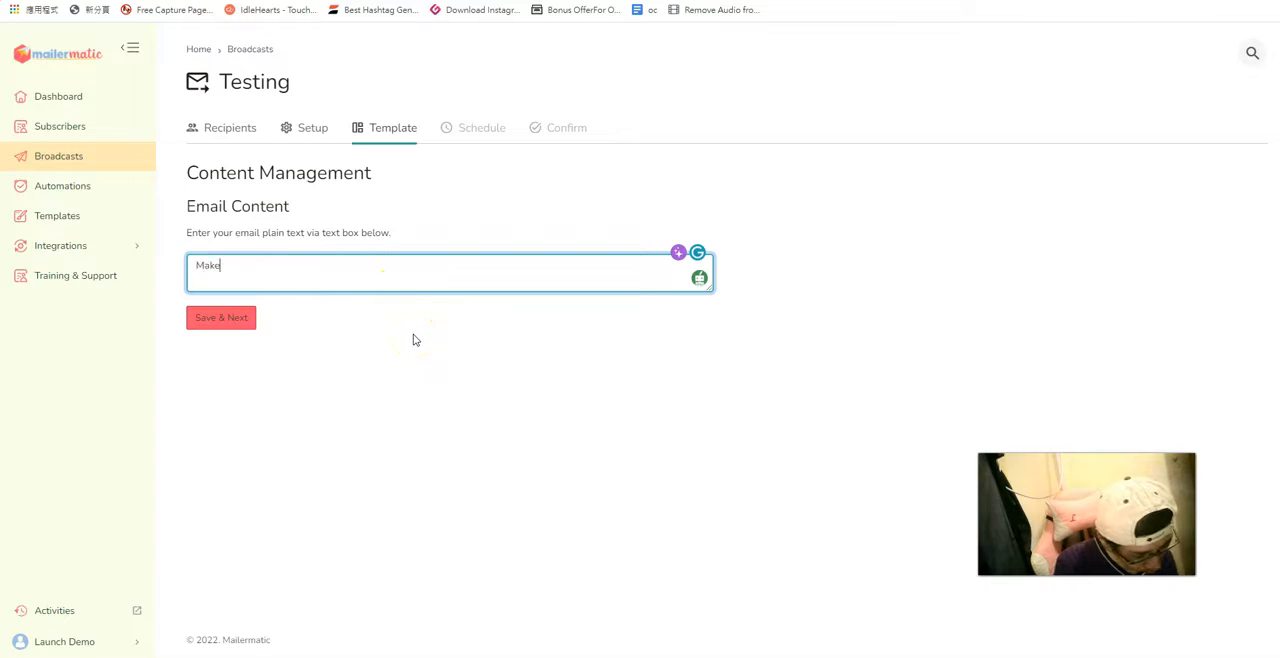
pyautogui.write(' money online')
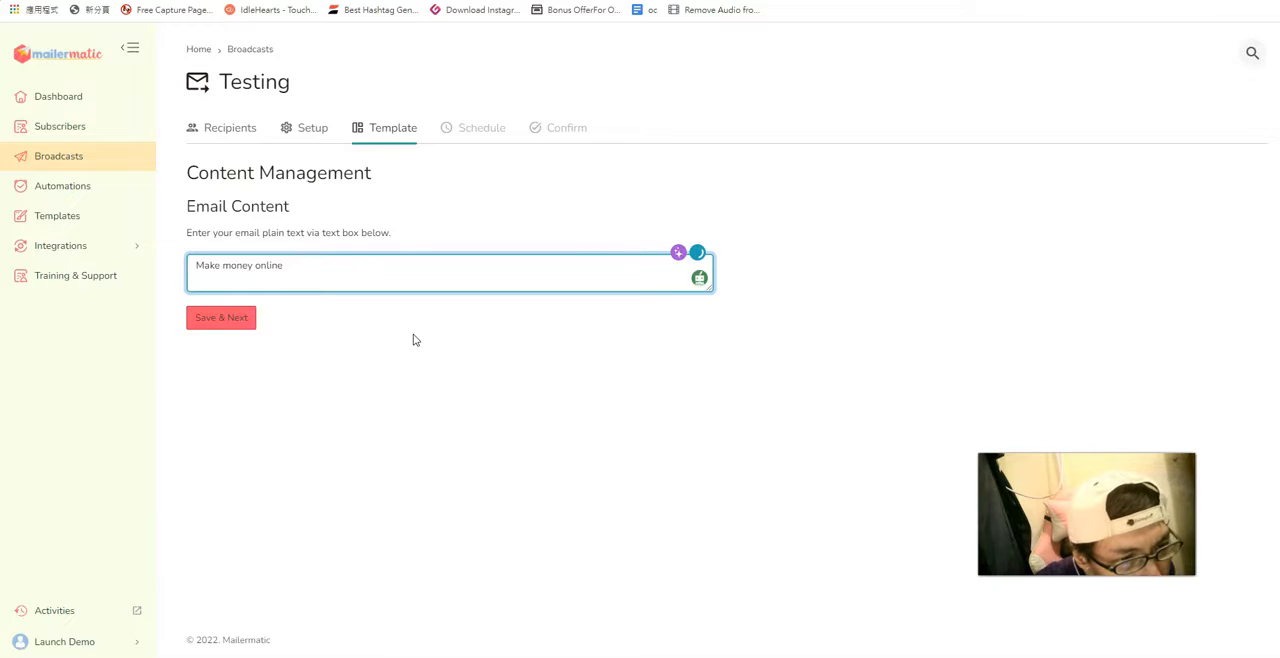
pyautogui.click(228, 322)
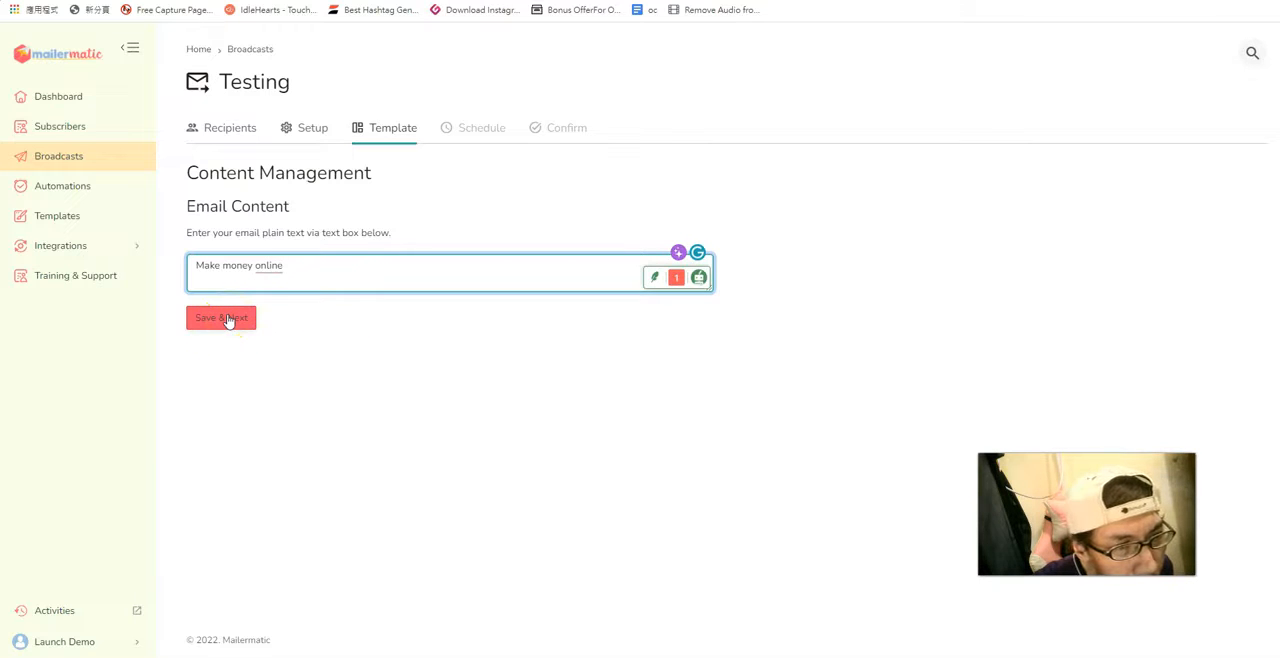
# Replace the email content with "This is for testing purpose only" and save to continue to Schedule.
pyautogui.moveTo(289, 268); pyautogui.dragTo(191, 265)
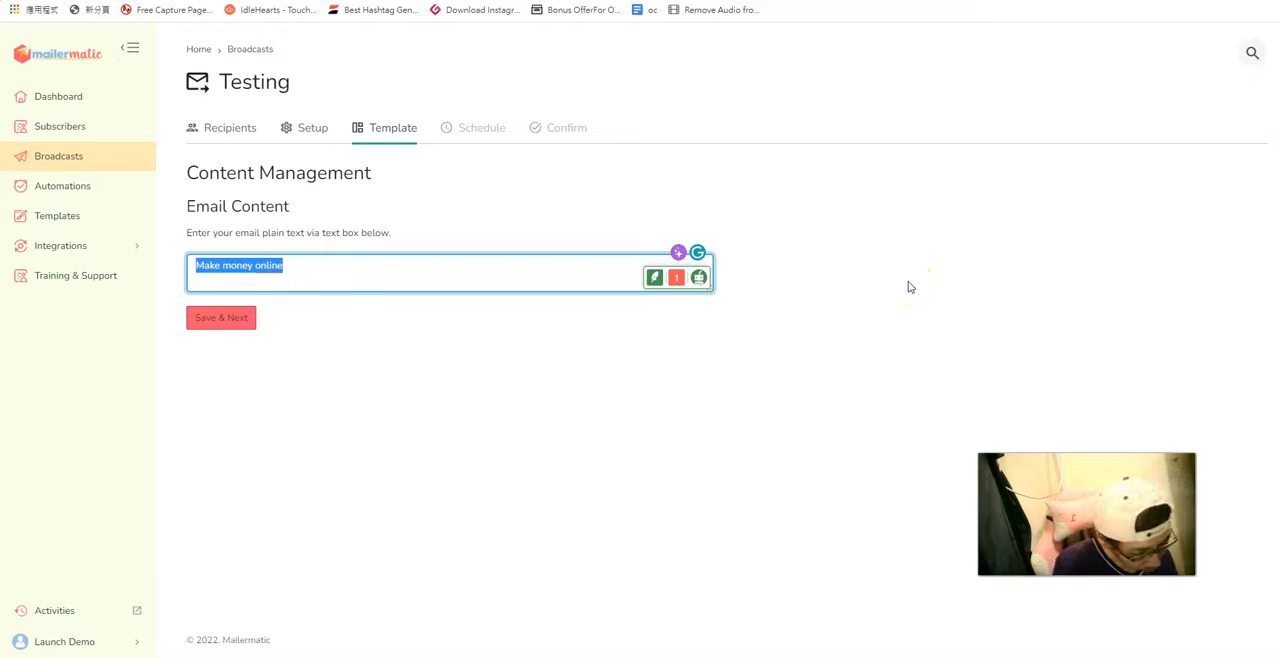
pyautogui.write('This is ')
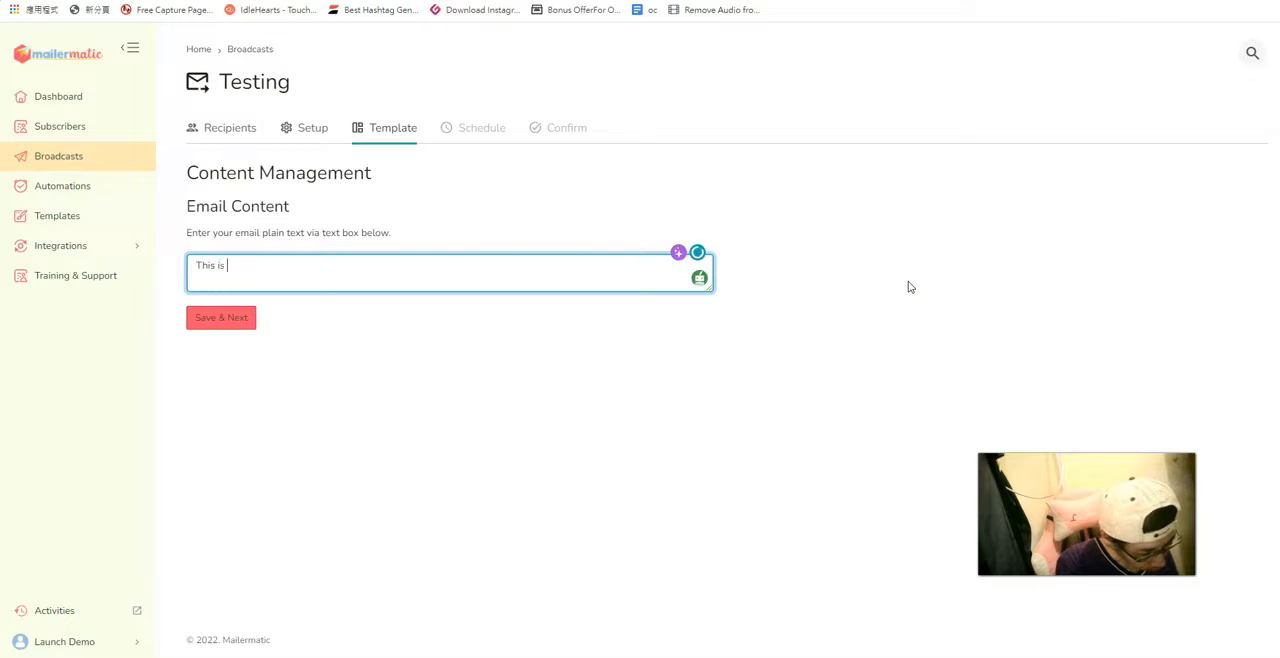
pyautogui.write('for te')
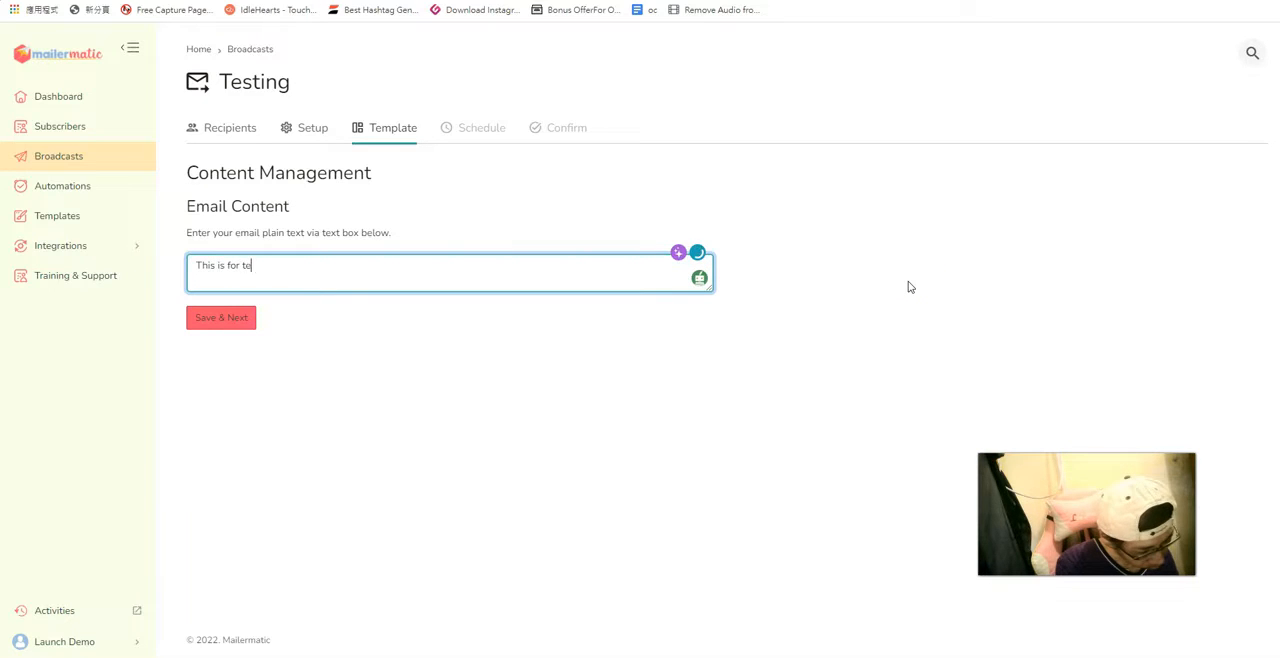
pyautogui.write('sting purpose only')
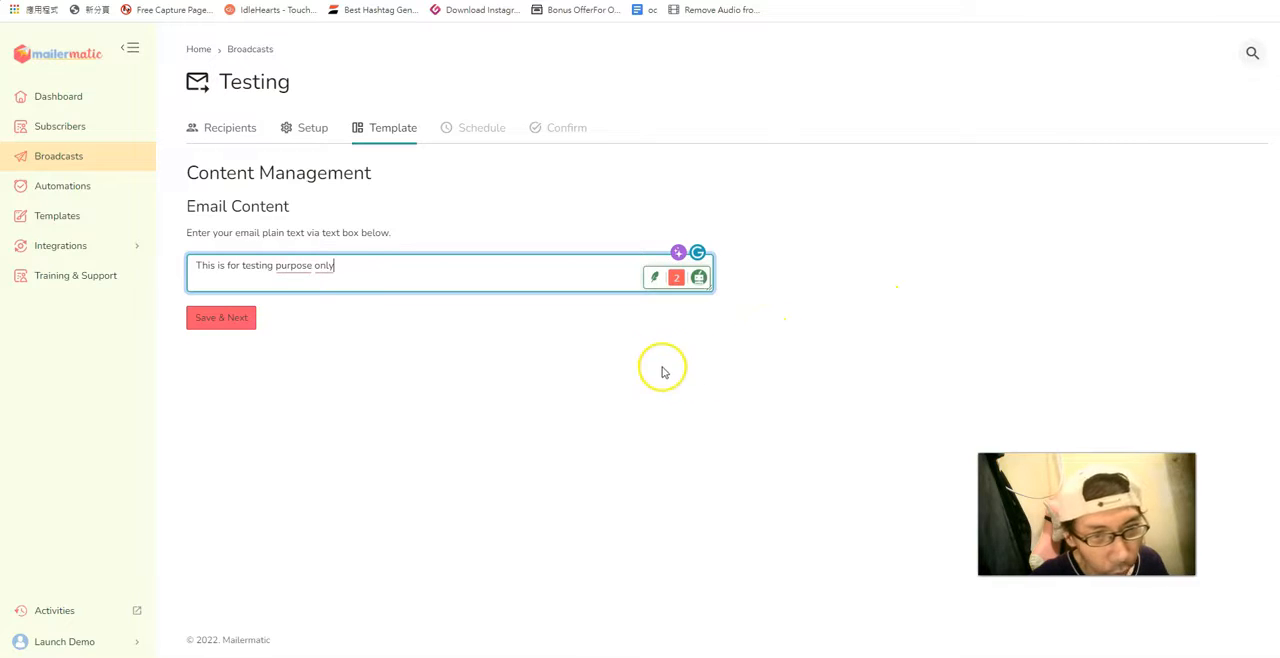
pyautogui.click(240, 322)
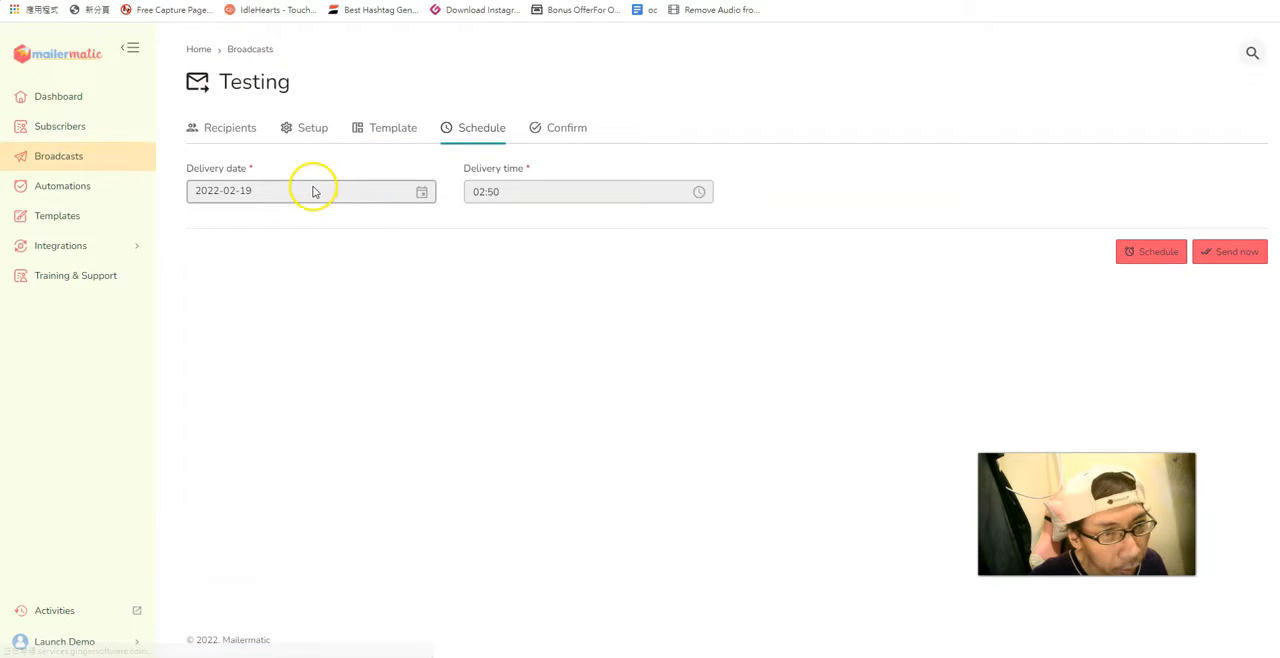
# Schedule the broadcast for delivery on 2022-02-19 at 03:00 and return to the Broadcasts list.
pyautogui.click(420, 193)
pyautogui.click(292, 191)
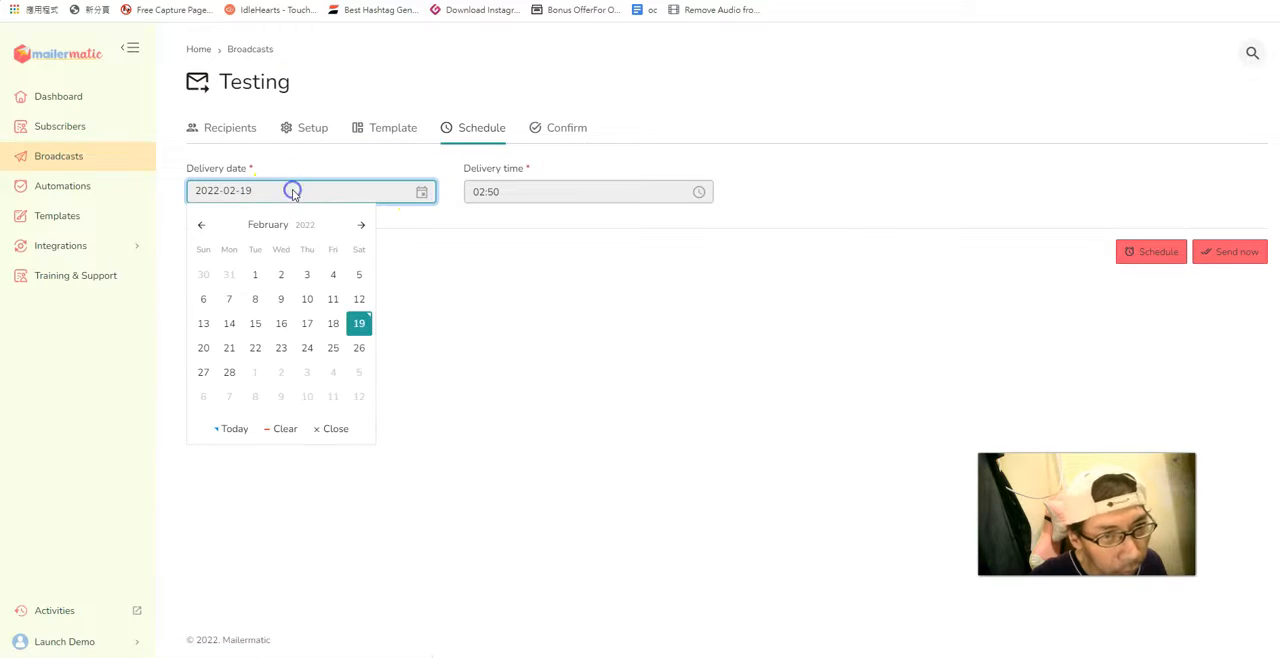
pyautogui.click(364, 321)
pyautogui.click(551, 194)
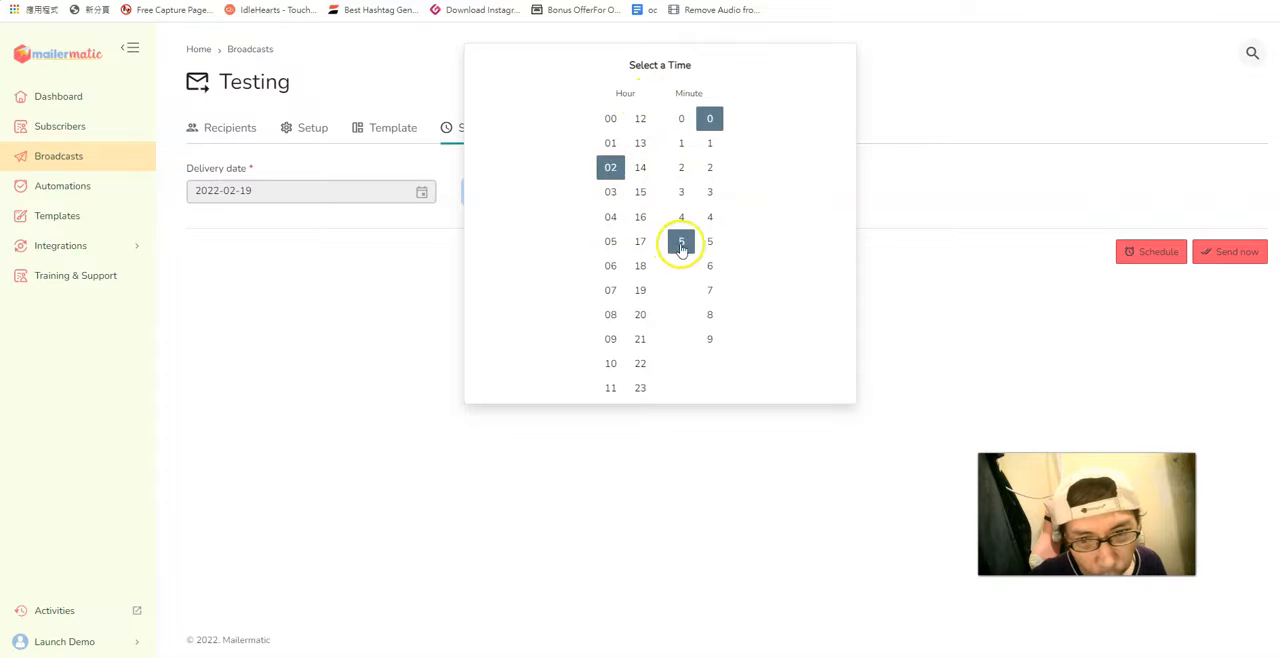
pyautogui.click(610, 191)
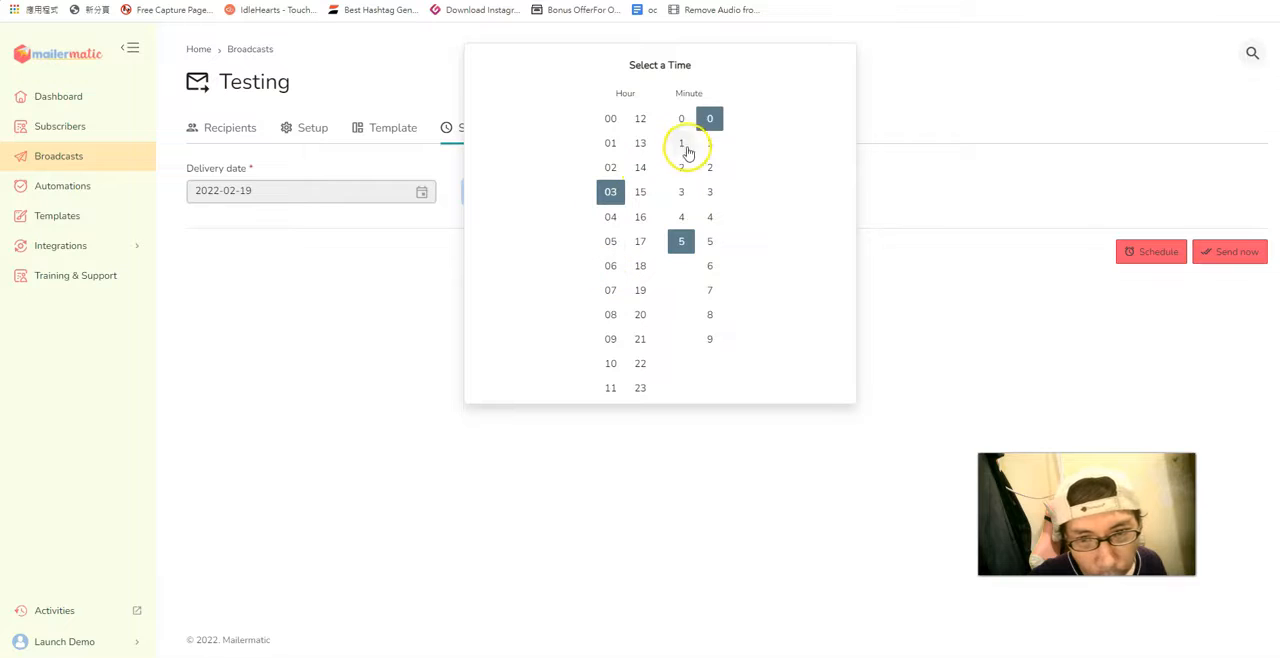
pyautogui.click(682, 119)
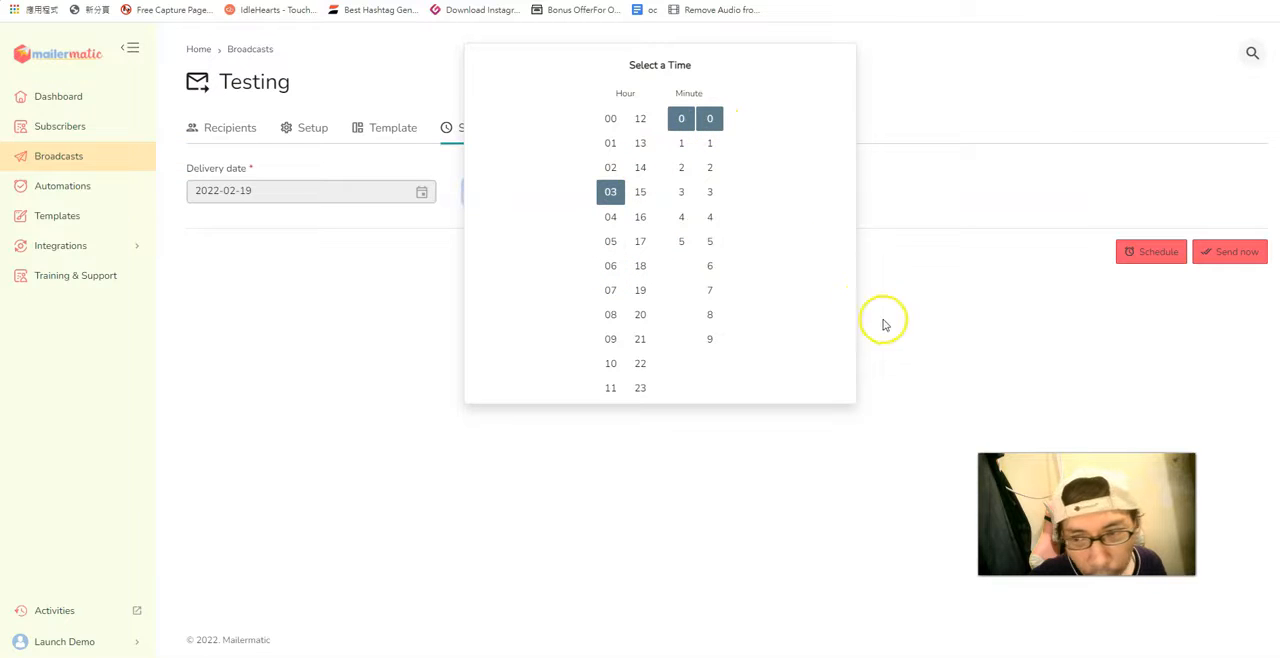
pyautogui.click(908, 180)
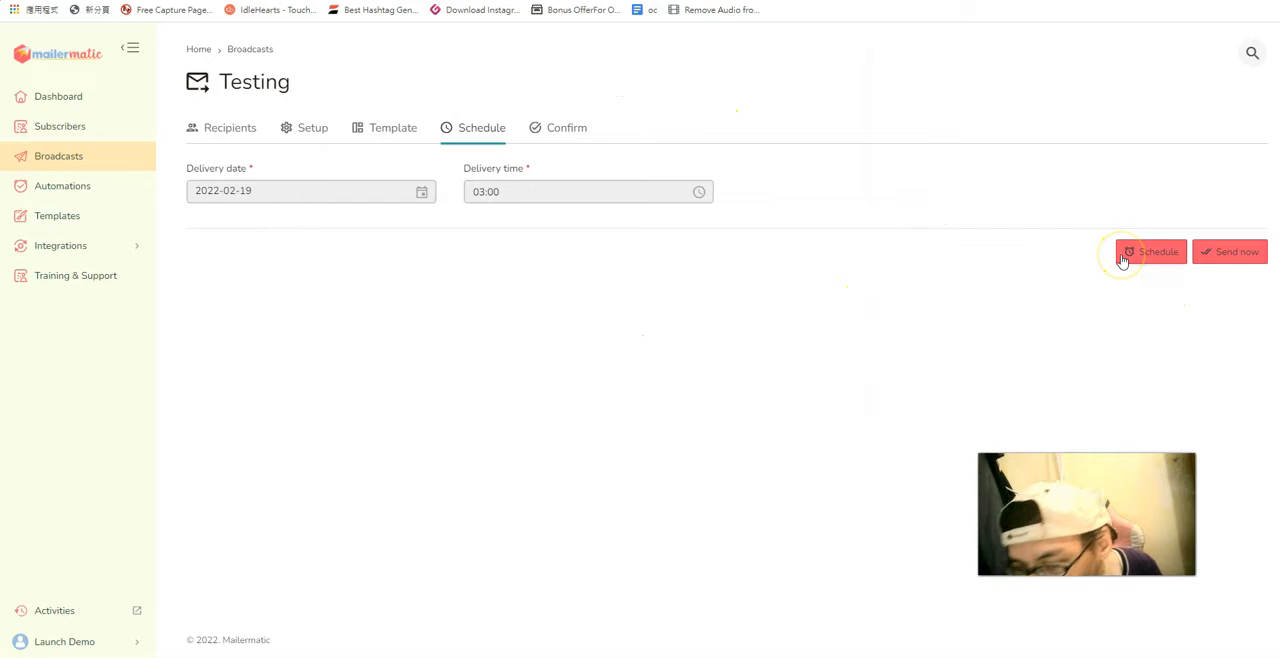
pyautogui.click(1152, 254)
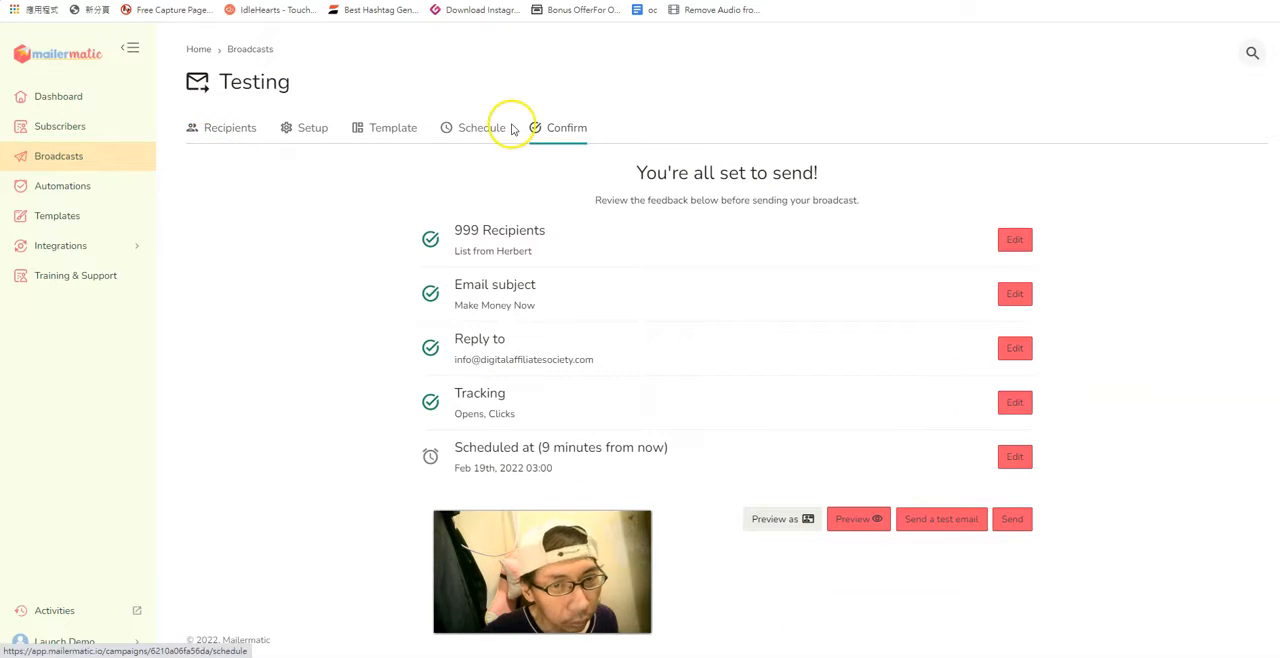
pyautogui.click(250, 135)
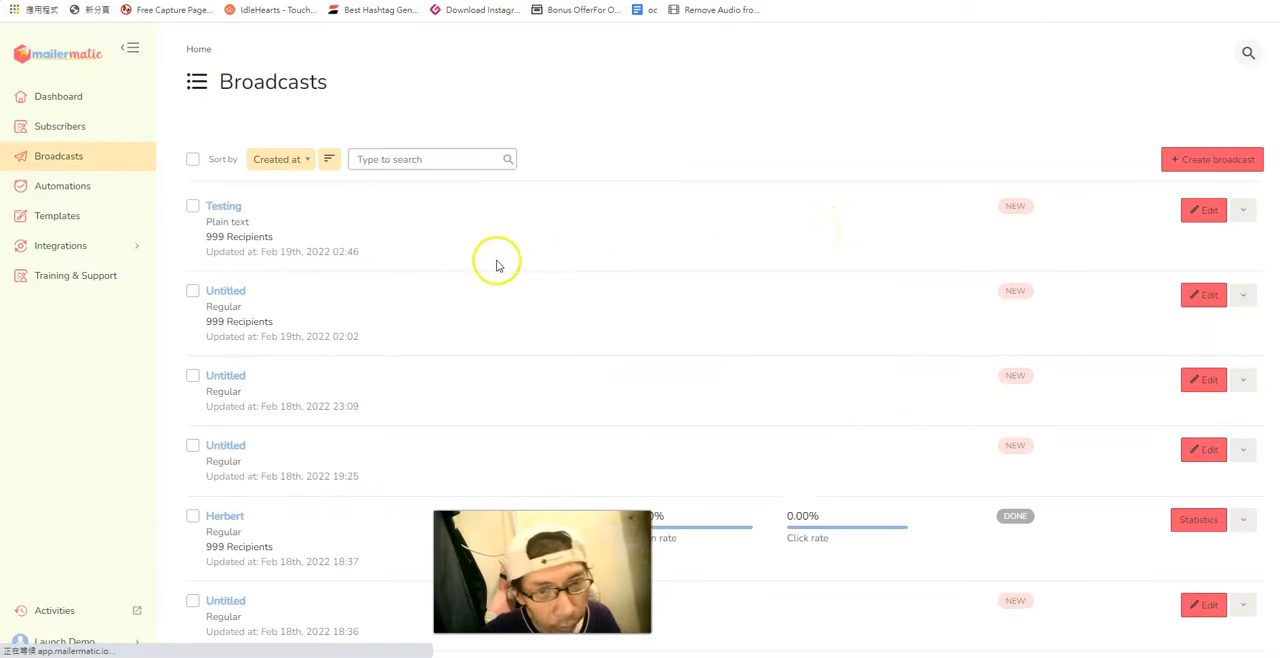
# Create a Regular broadcast, choose the existing 999-subscriber list as recipients, and save to continue to Setup.
pyautogui.click(1188, 162)
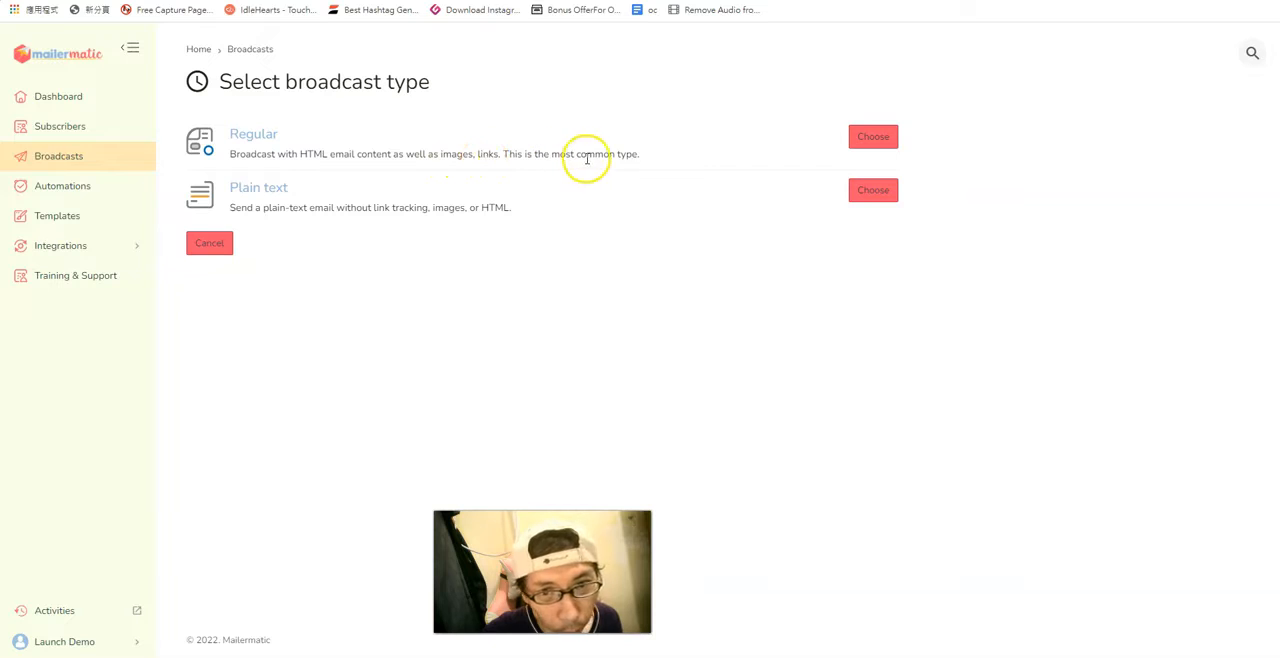
pyautogui.click(872, 141)
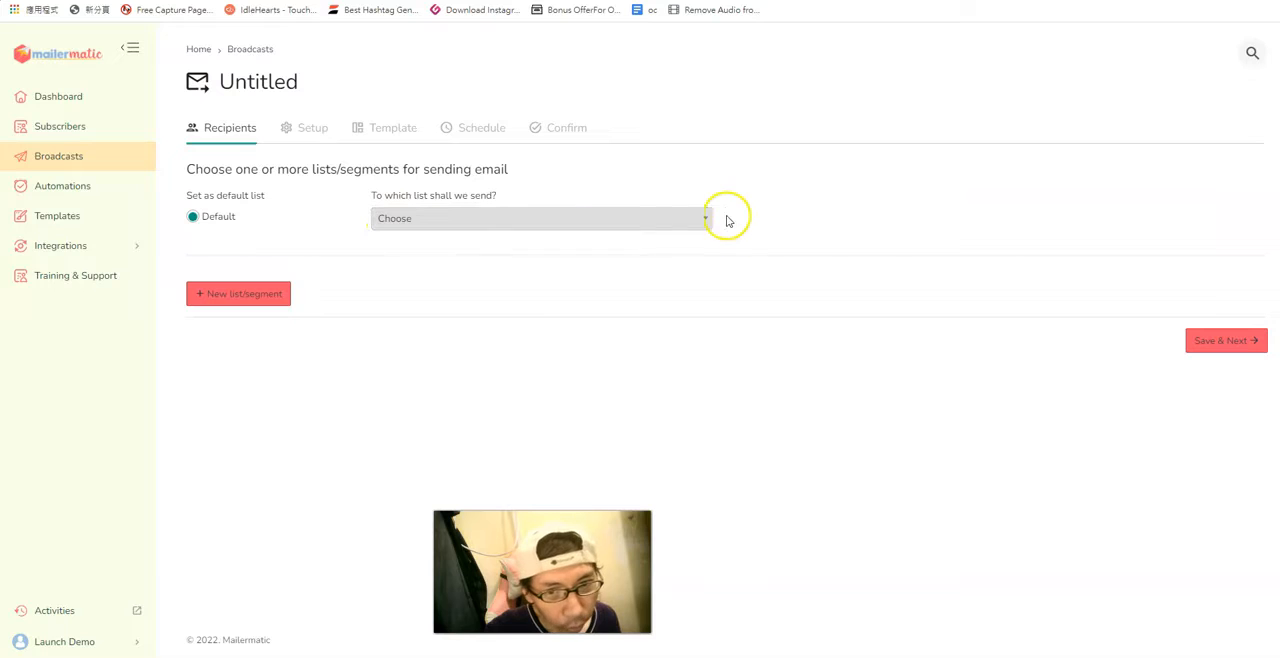
pyautogui.click(705, 220)
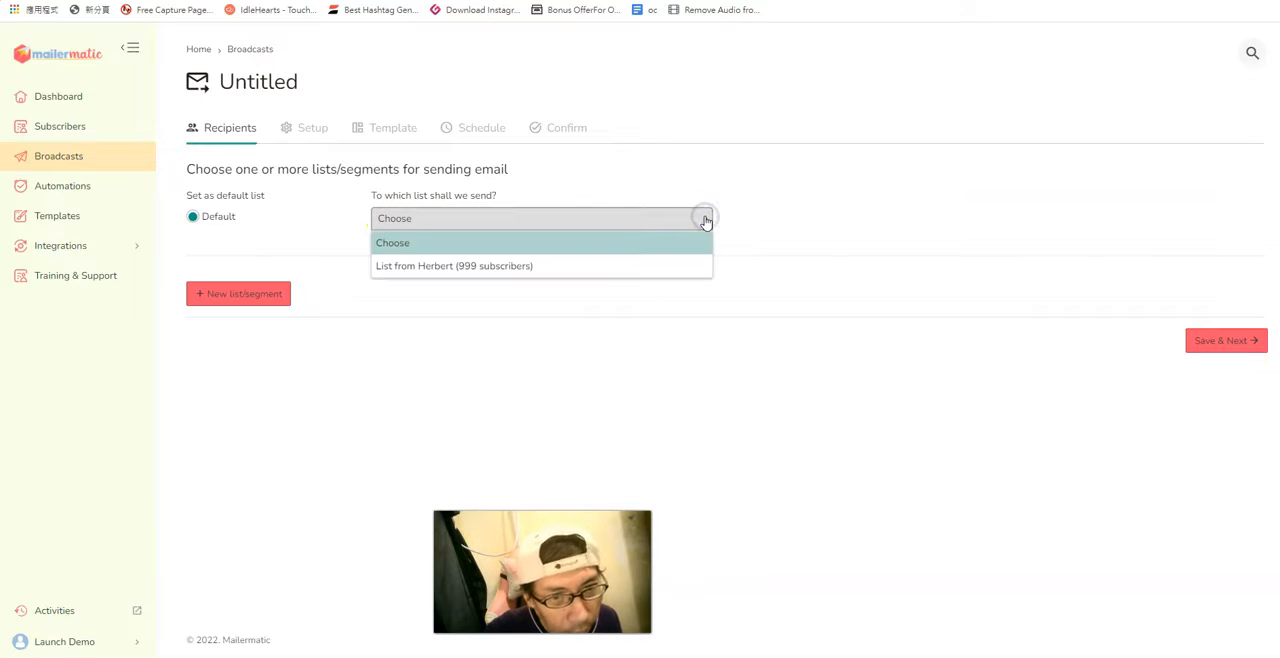
pyautogui.click(651, 260)
pyautogui.click(1213, 340)
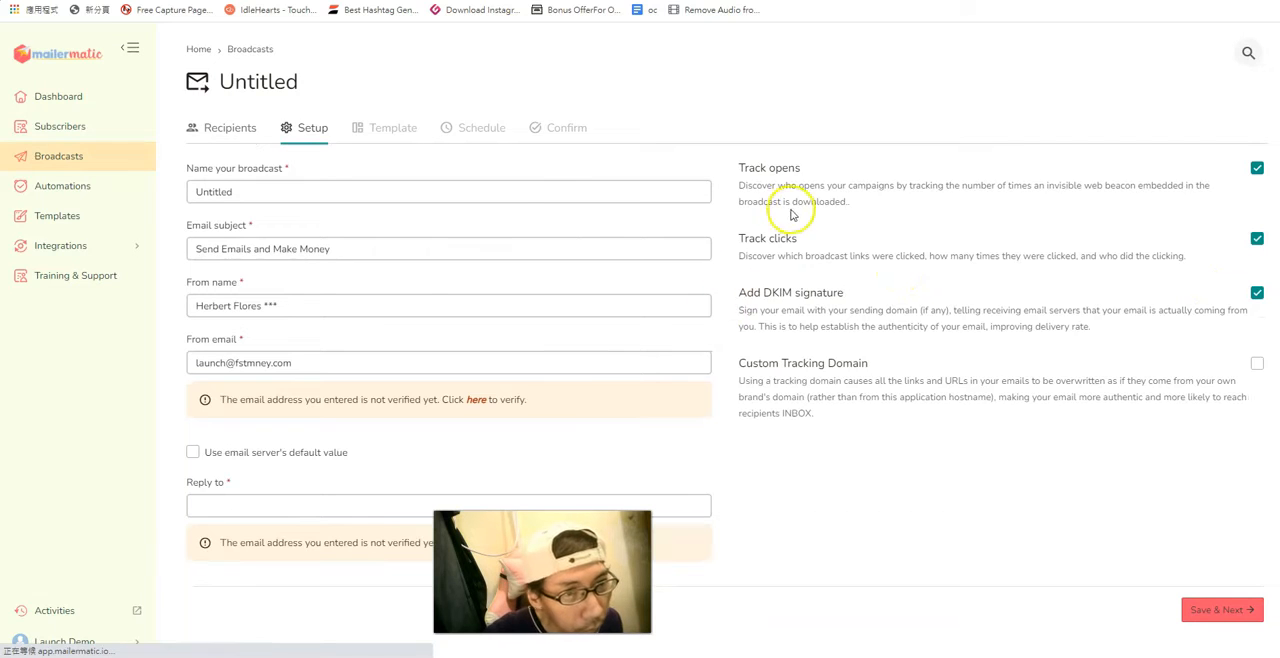
# Replace the default broadcast name with "How To start Your Kindle Publishing Business".
pyautogui.click(364, 190)
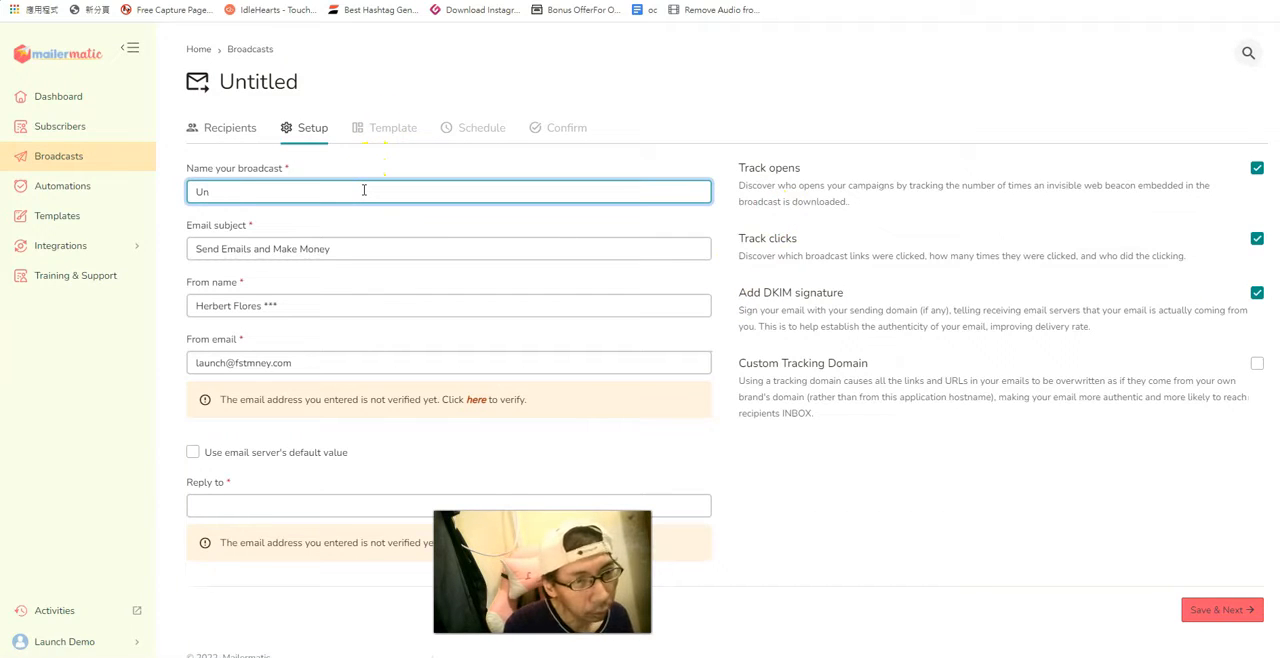
pyautogui.write('Demo ')
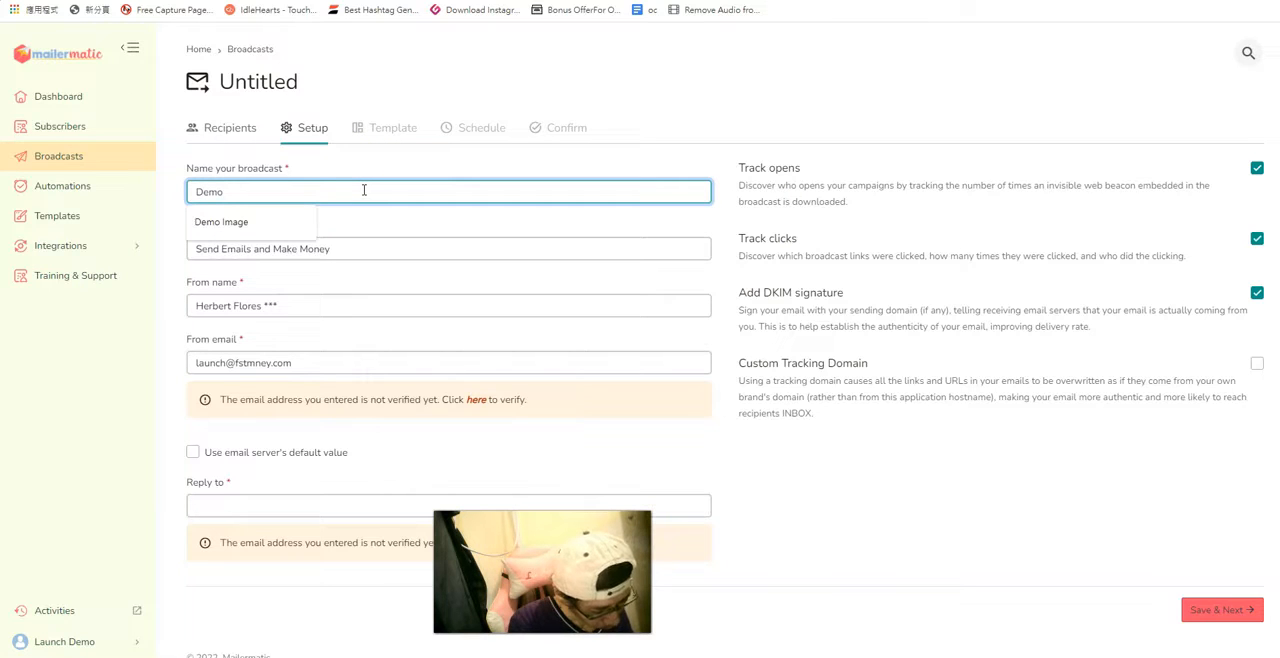
pyautogui.write('c')
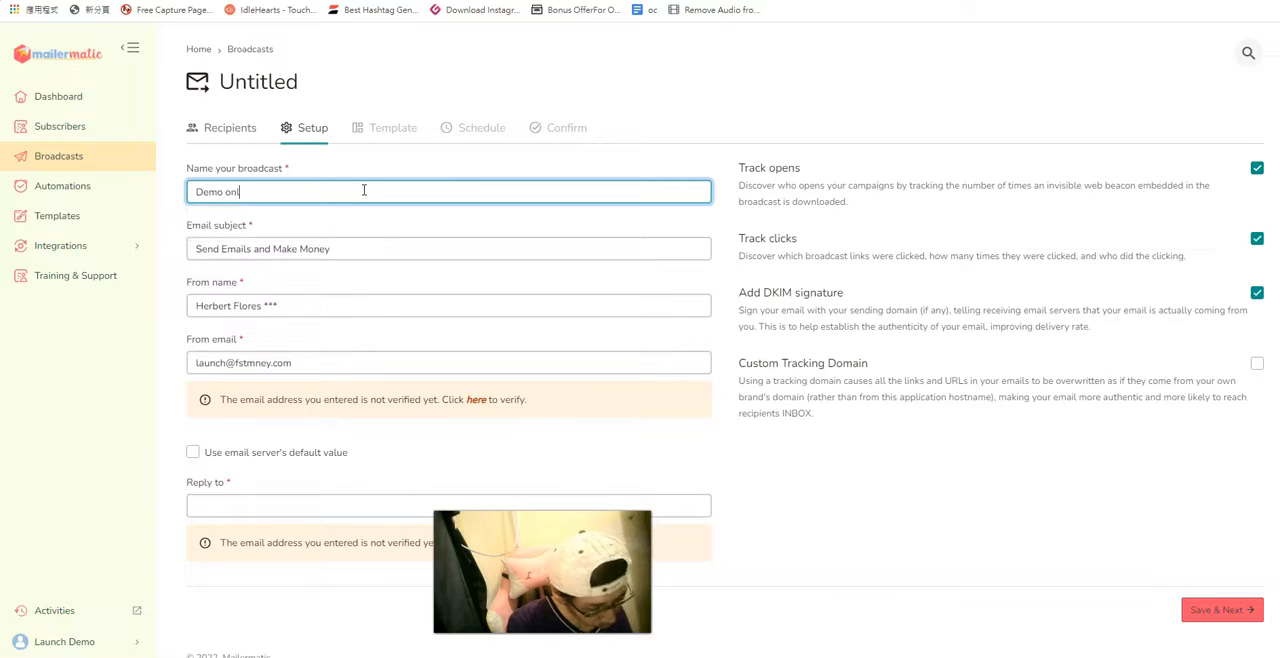
pyautogui.press('BackSpace')
pyautogui.press('BackSpace')
pyautogui.press('BackSpace')
pyautogui.press('BackSpace')
pyautogui.press('BackSpace')
pyautogui.press('BackSpace')
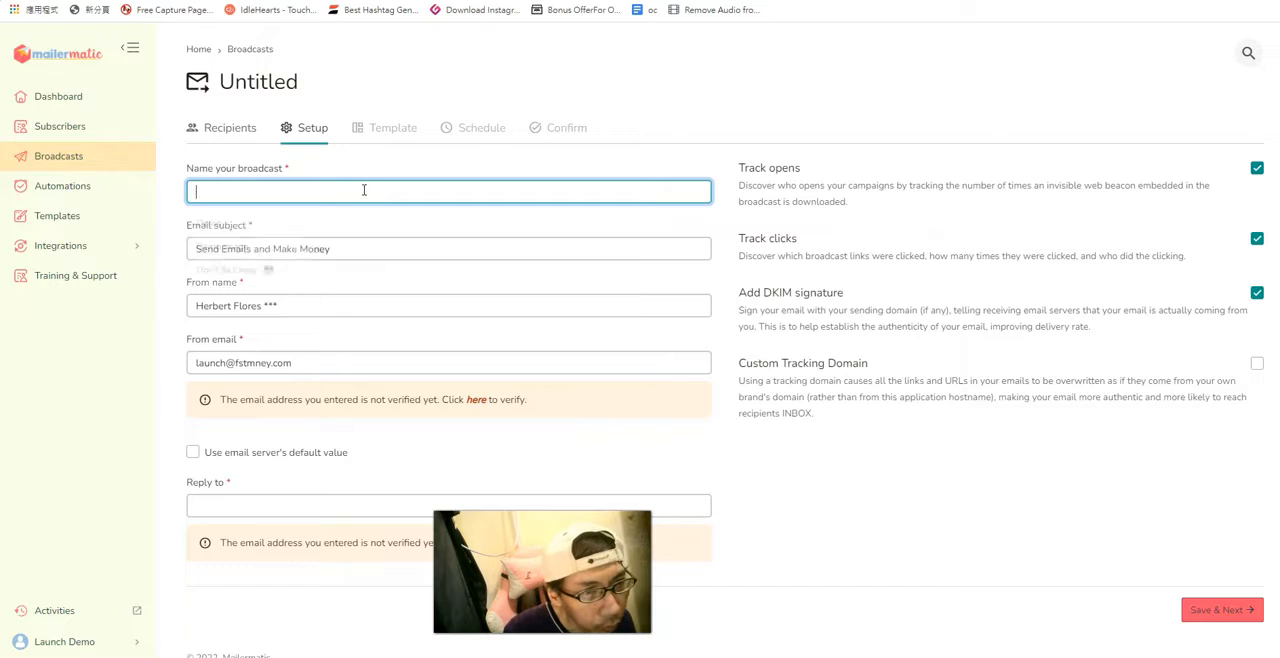
pyautogui.write('Ho')
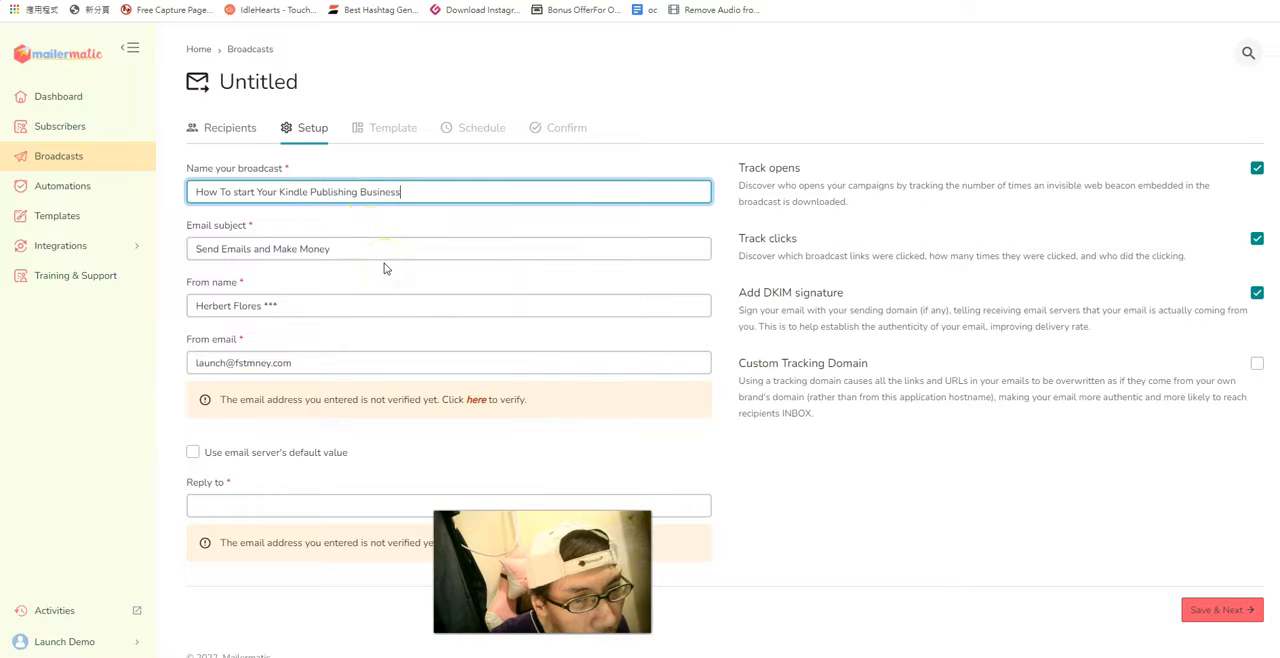
# Move the text from the broadcast name into the Email subject, replacing the default subject.
pyautogui.moveTo(400, 191); pyautogui.dragTo(211, 192)
pyautogui.rightClick(211, 192)
pyautogui.click(251, 220)
pyautogui.moveTo(197, 249); pyautogui.dragTo(342, 253)
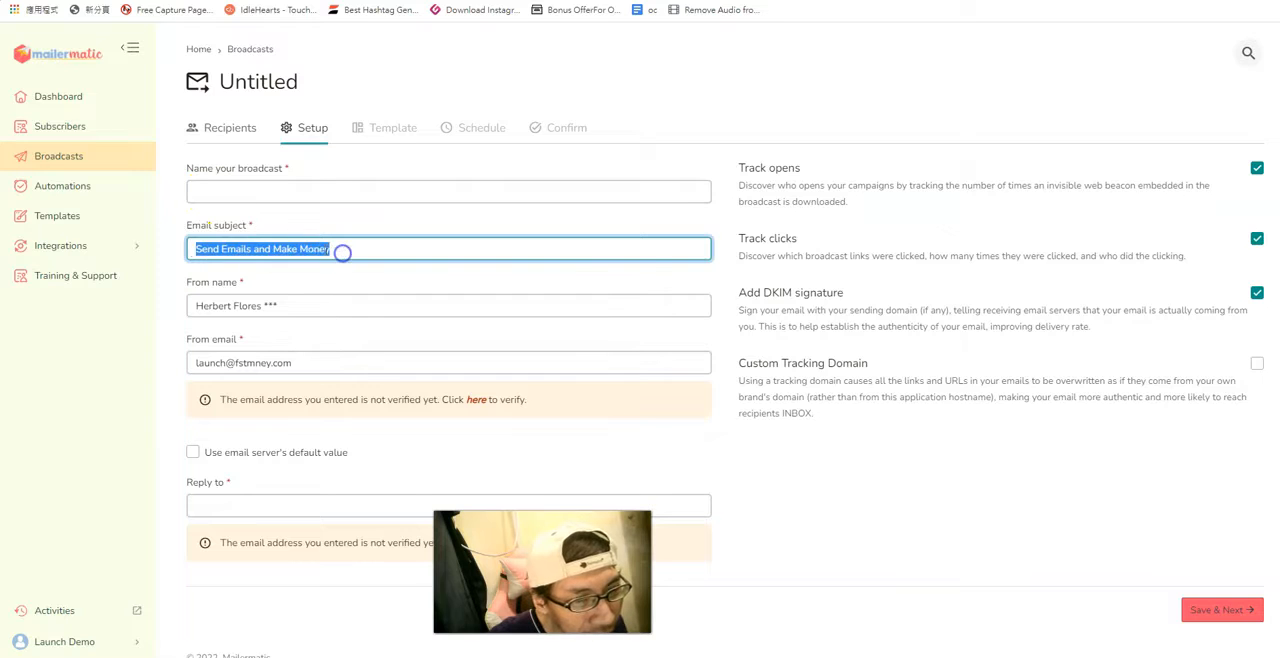
pyautogui.rightClick(342, 253)
pyautogui.click(380, 328)
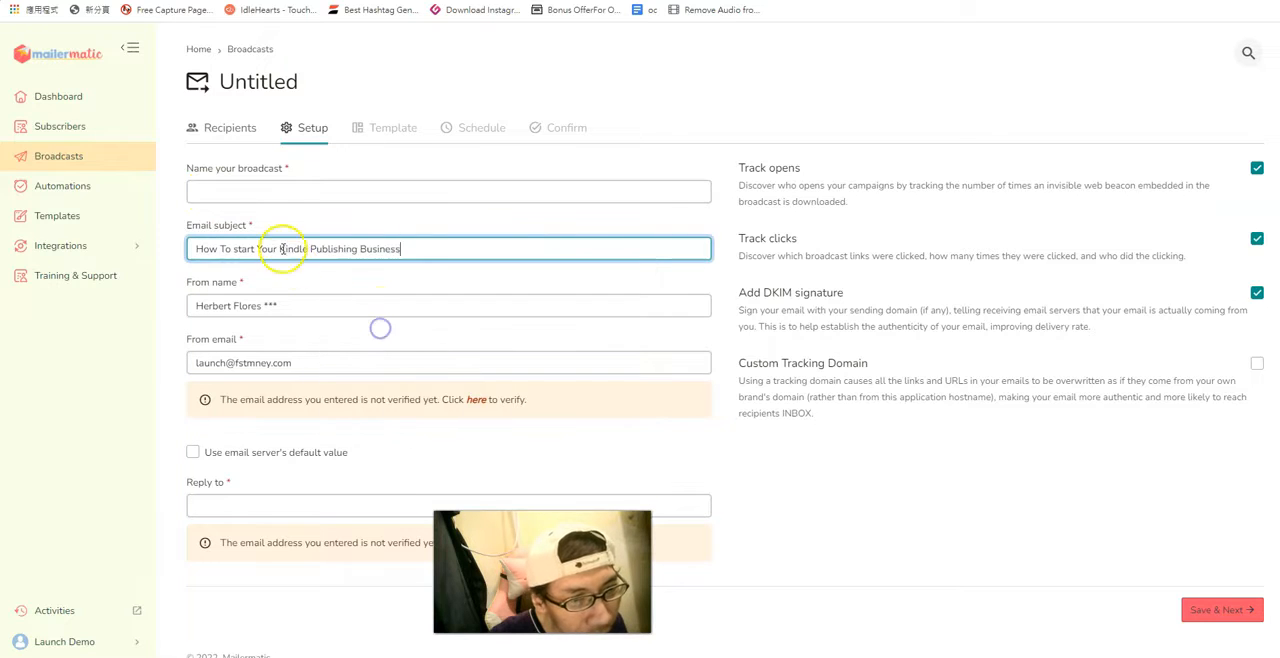
# Name the broadcast "Kindle Business" and replace the From name with the sender's first name.
pyautogui.click(261, 194)
pyautogui.write('Kindle Business')
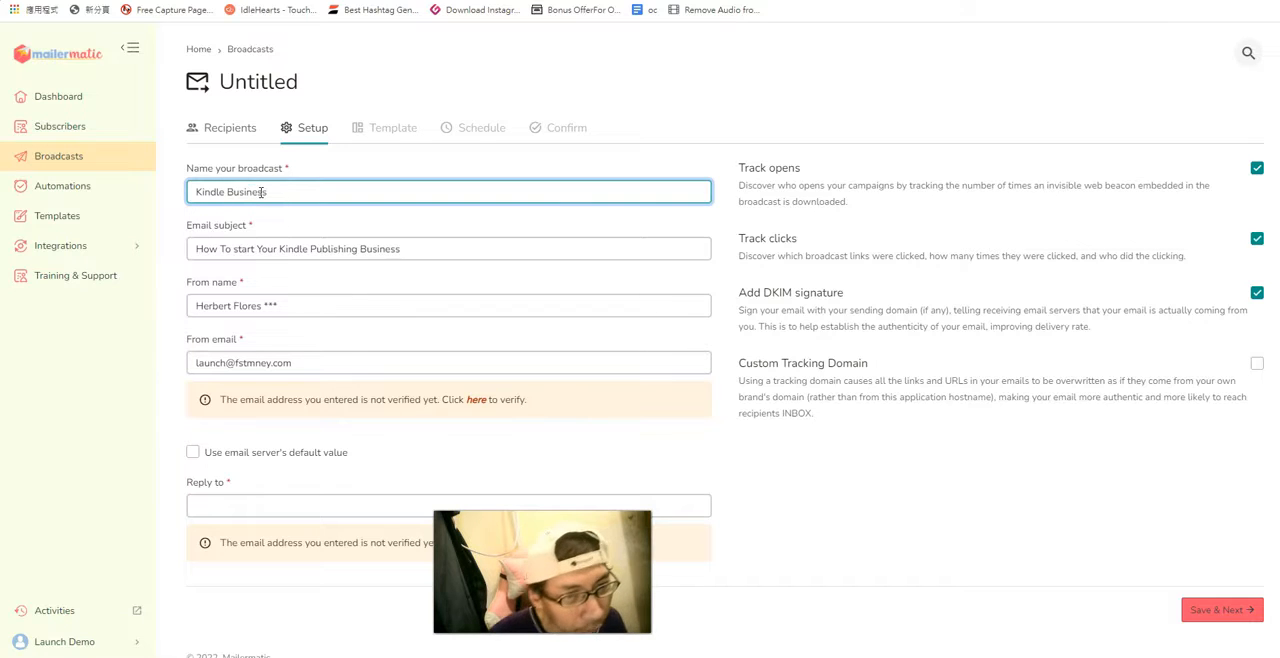
pyautogui.click(371, 300)
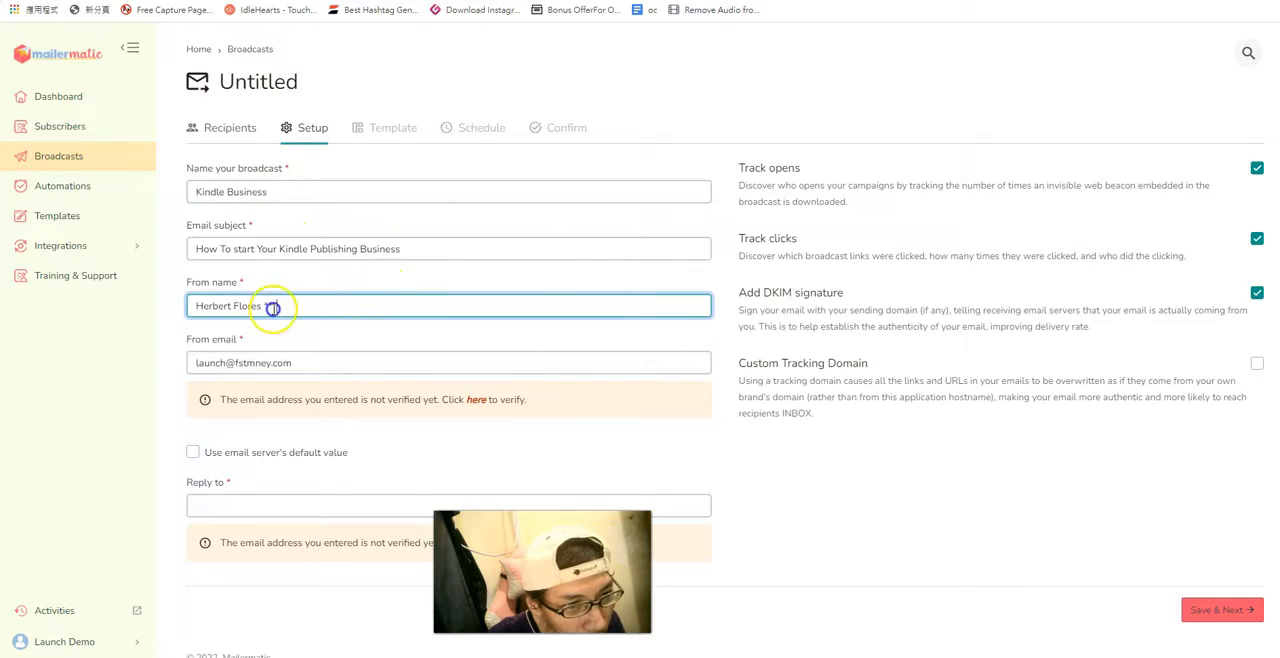
pyautogui.moveTo(272, 308); pyautogui.dragTo(190, 305)
pyautogui.write('Ni')
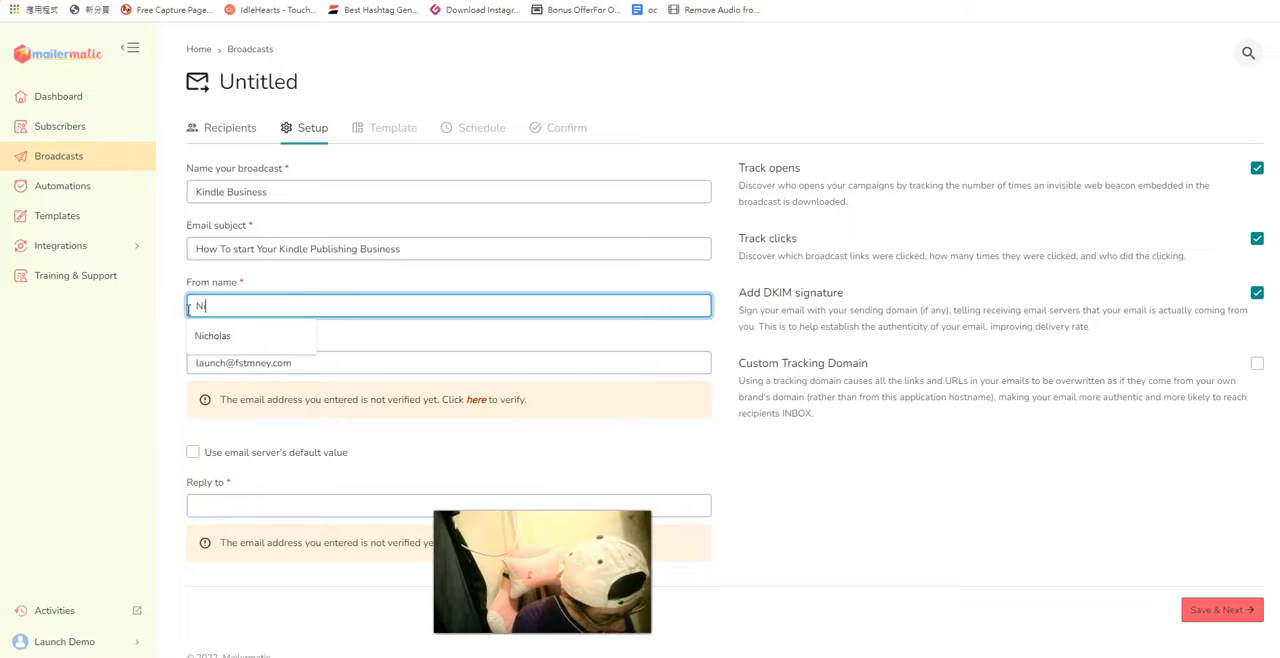
pyautogui.write('cholas')
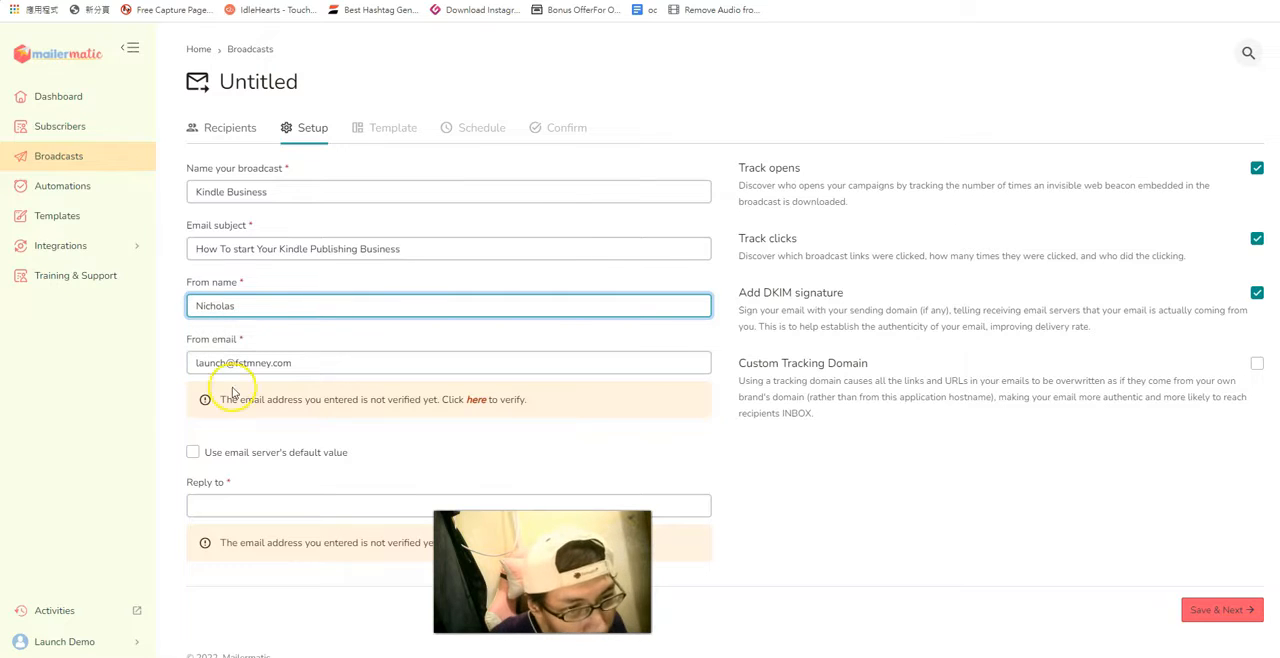
# Replace the From email with the sender's own info email address.
pyautogui.click(301, 366)
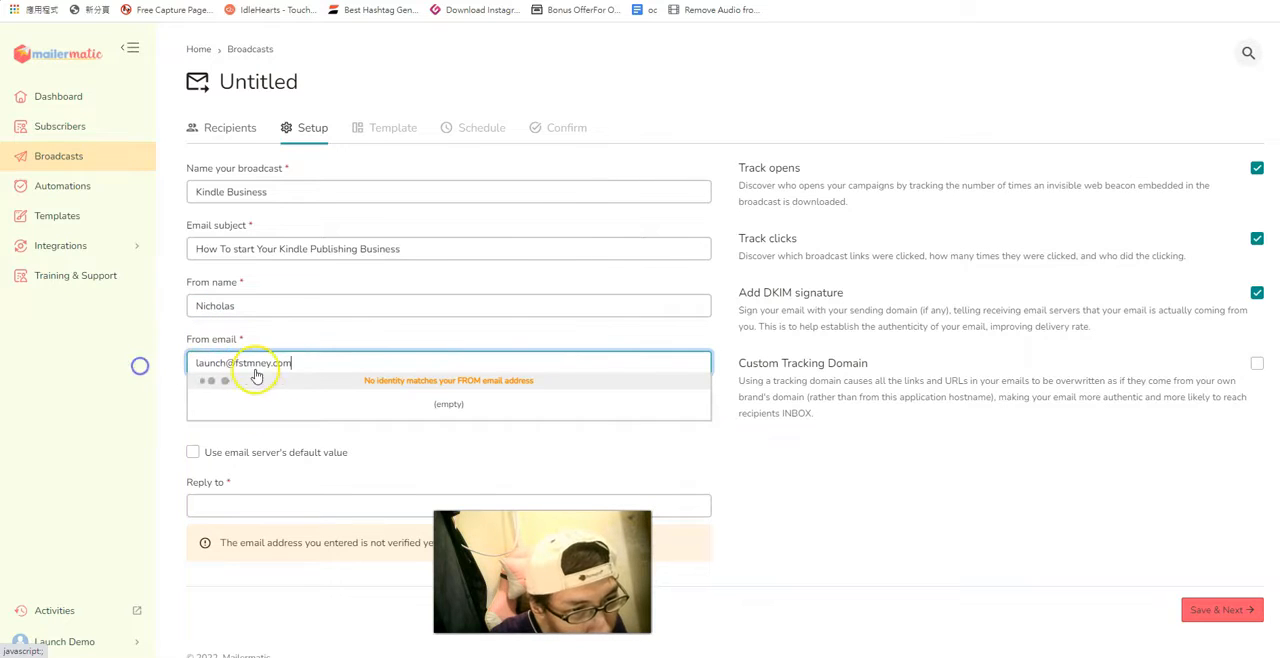
pyautogui.moveTo(294, 363); pyautogui.dragTo(177, 363)
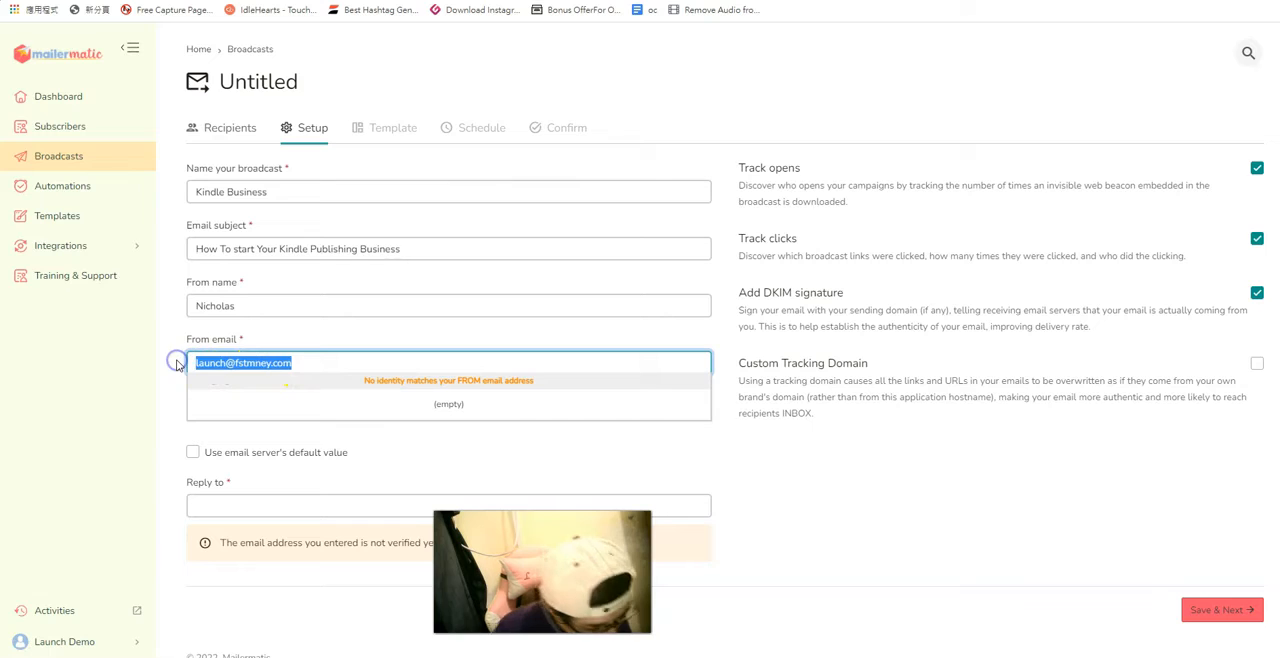
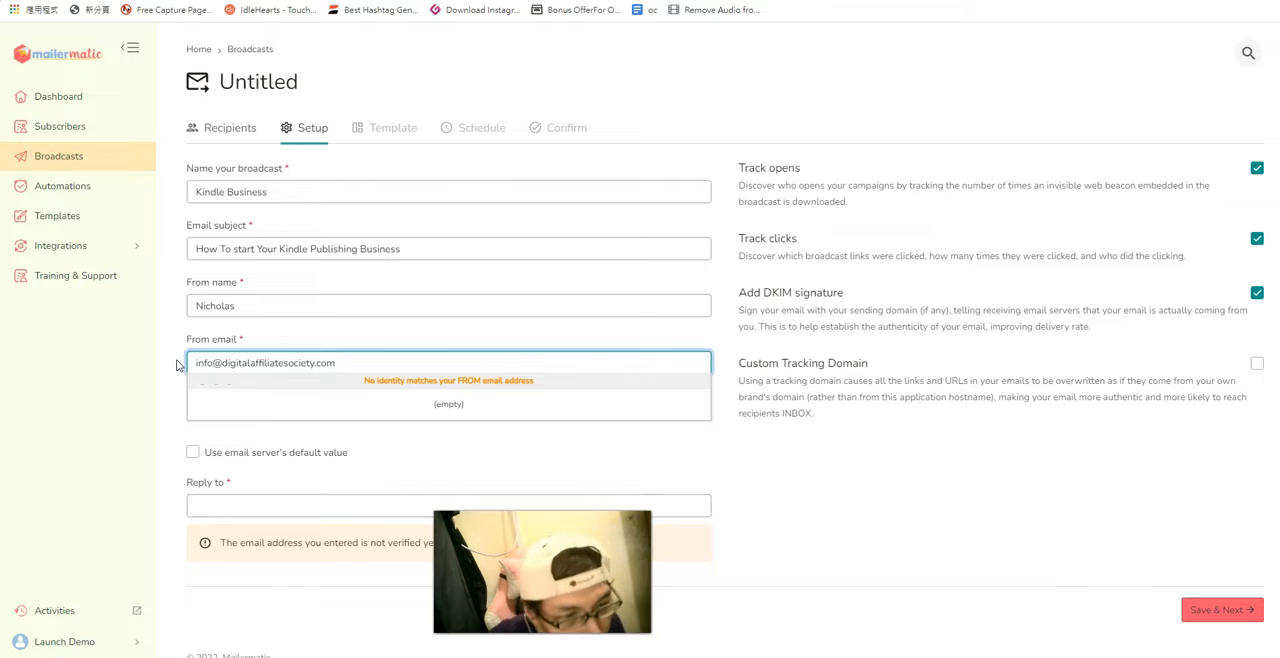
# Fill in Reply to with the sender's email address and save the setup to continue to Template.
pyautogui.click(257, 508)
pyautogui.click(817, 428)
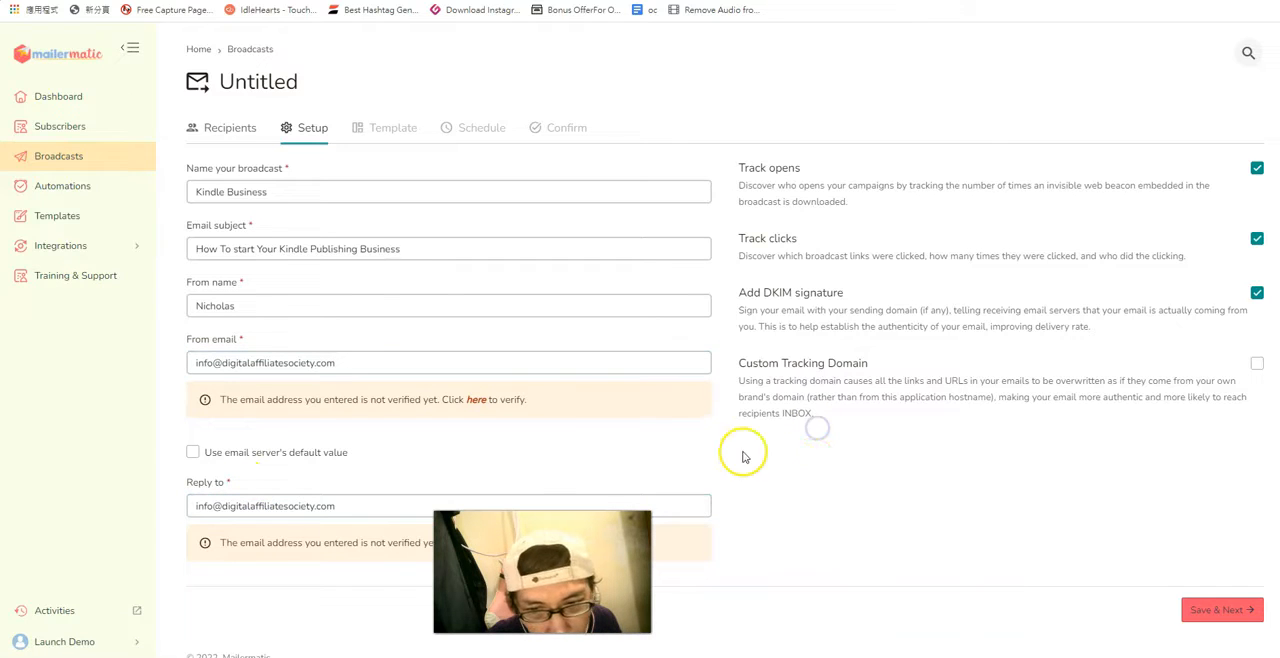
pyautogui.click(1236, 618)
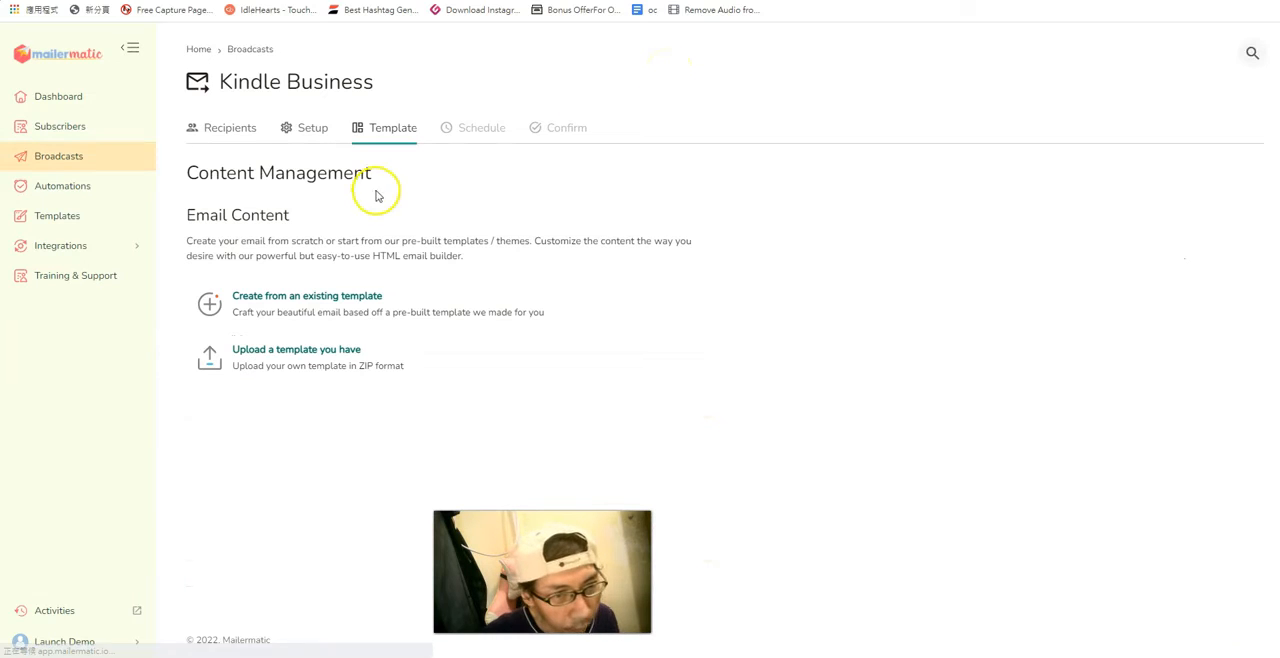
# Create the email content from the existing Basic template and open it in Email builder Classic.
pyautogui.moveTo(429, 295)
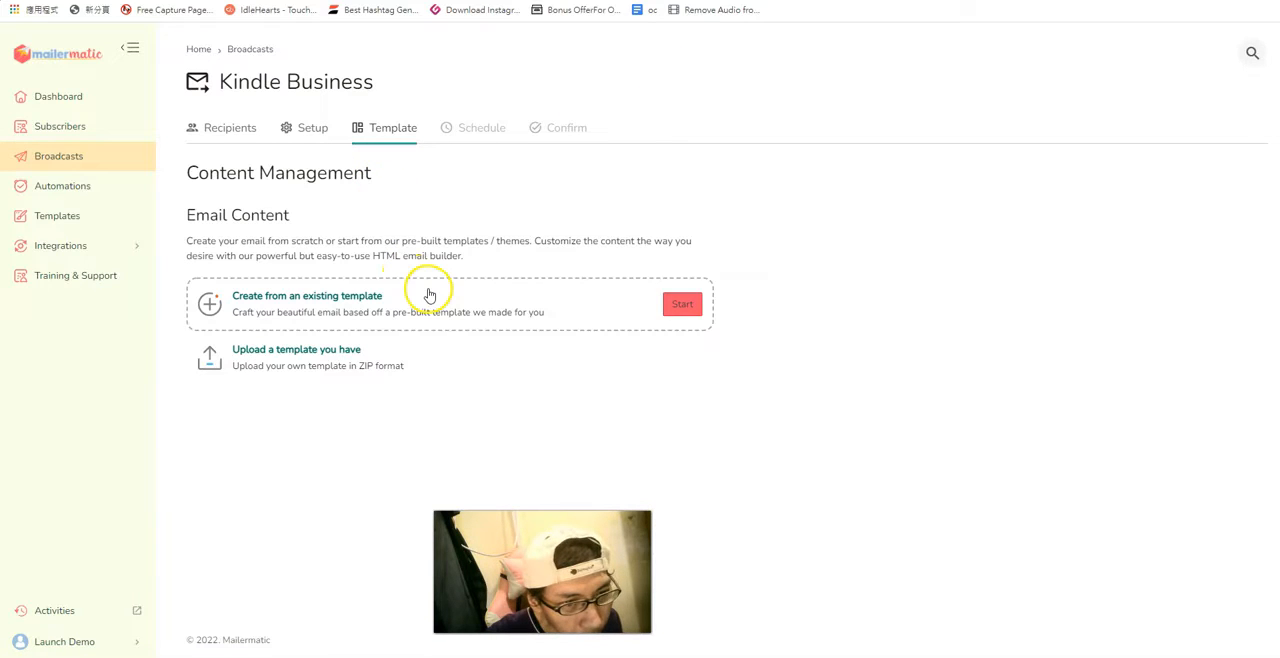
pyautogui.moveTo(362, 366)
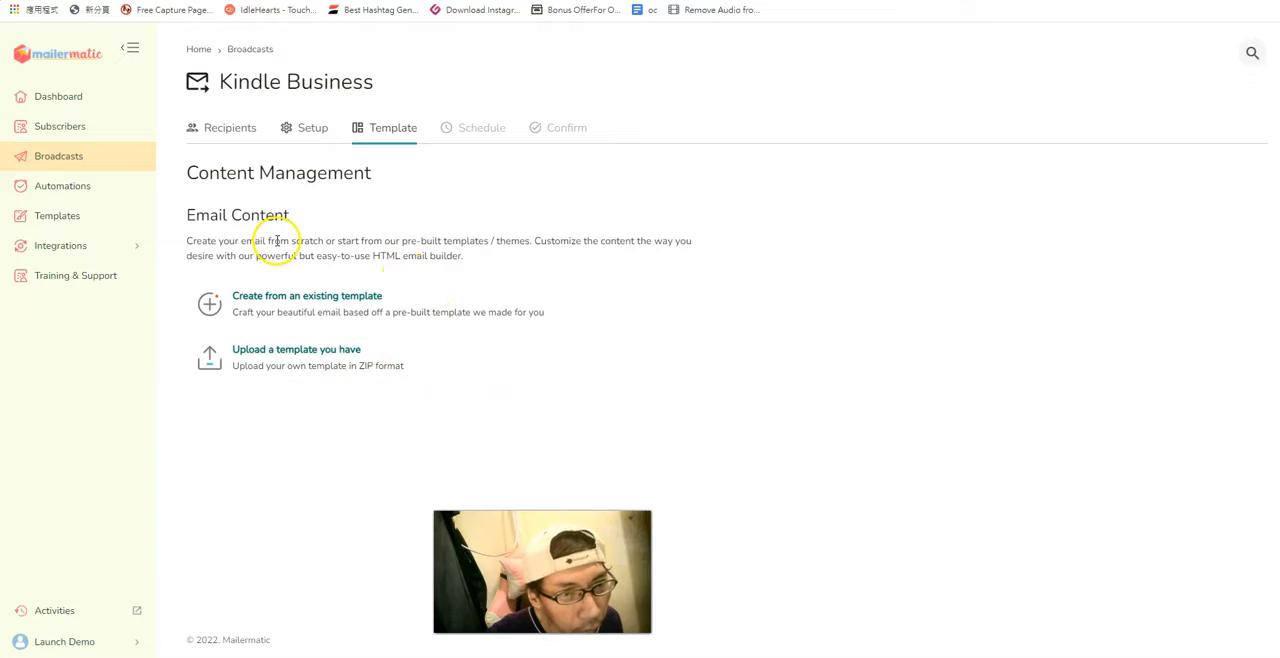
pyautogui.moveTo(329, 303)
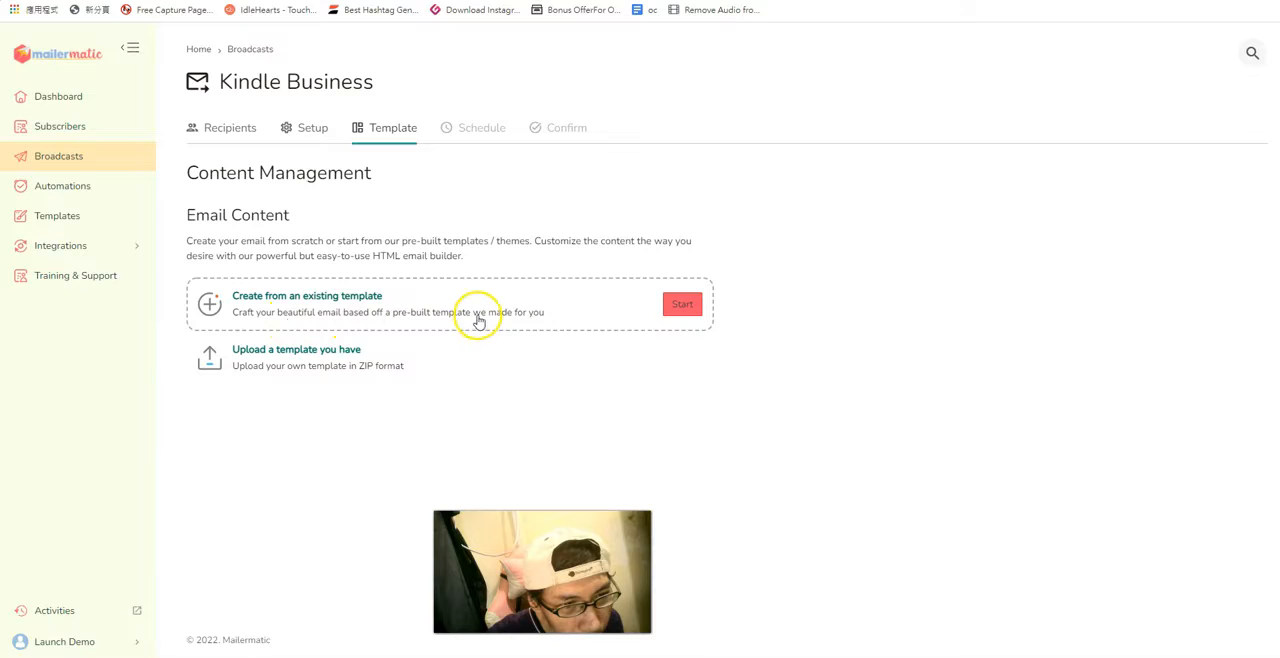
pyautogui.moveTo(323, 374)
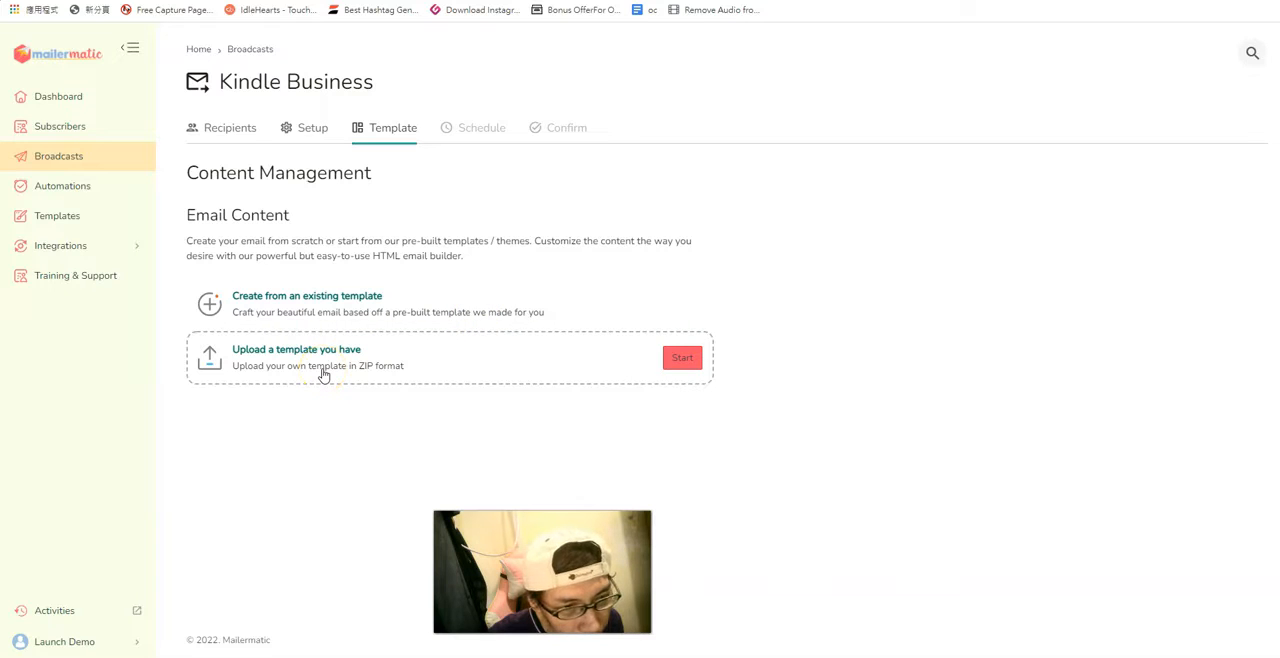
pyautogui.moveTo(347, 314)
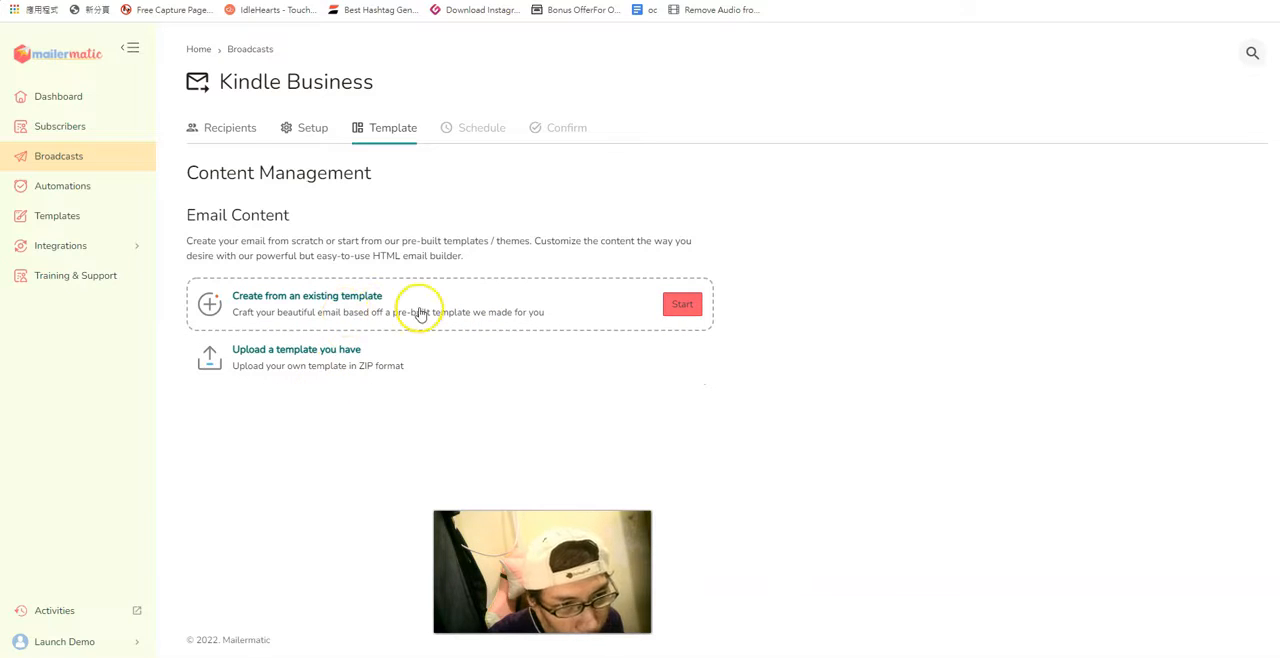
pyautogui.click(682, 304)
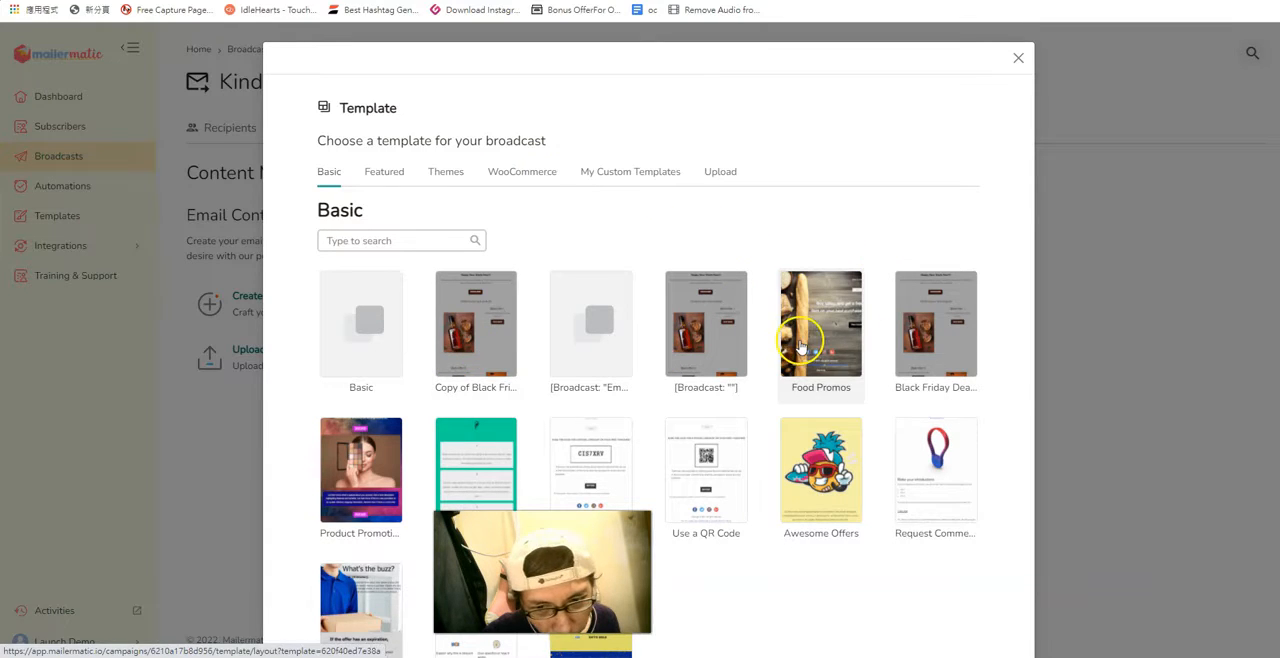
pyautogui.click(367, 323)
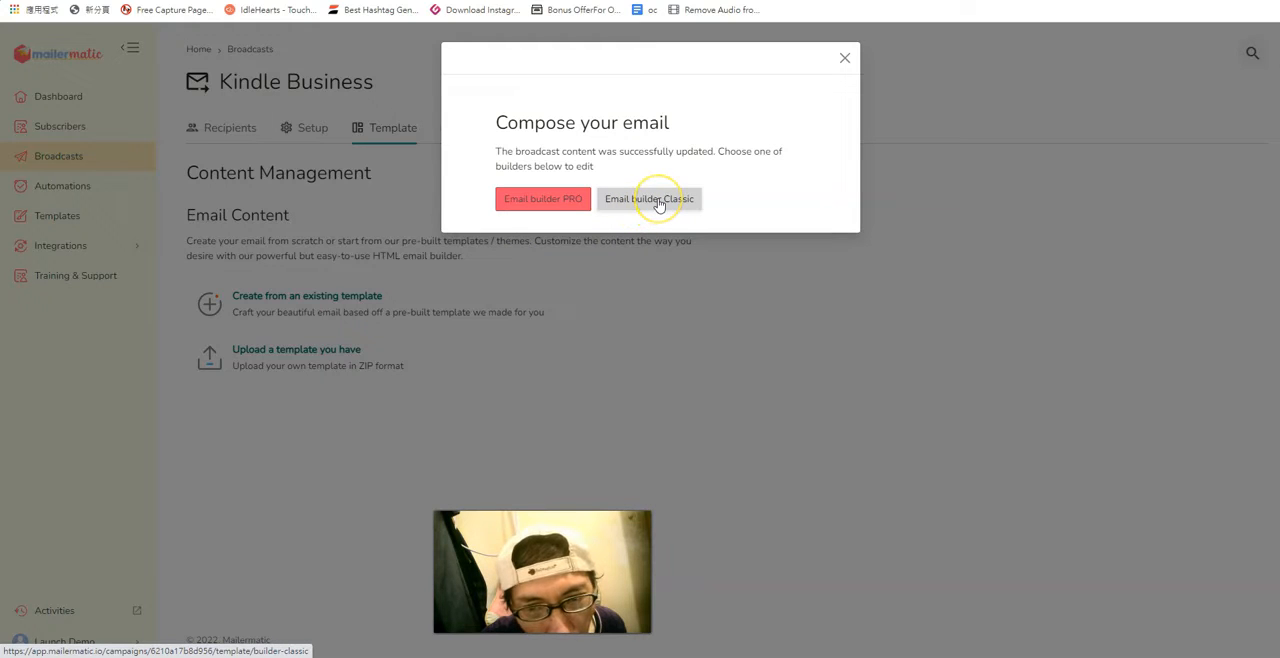
pyautogui.click(659, 205)
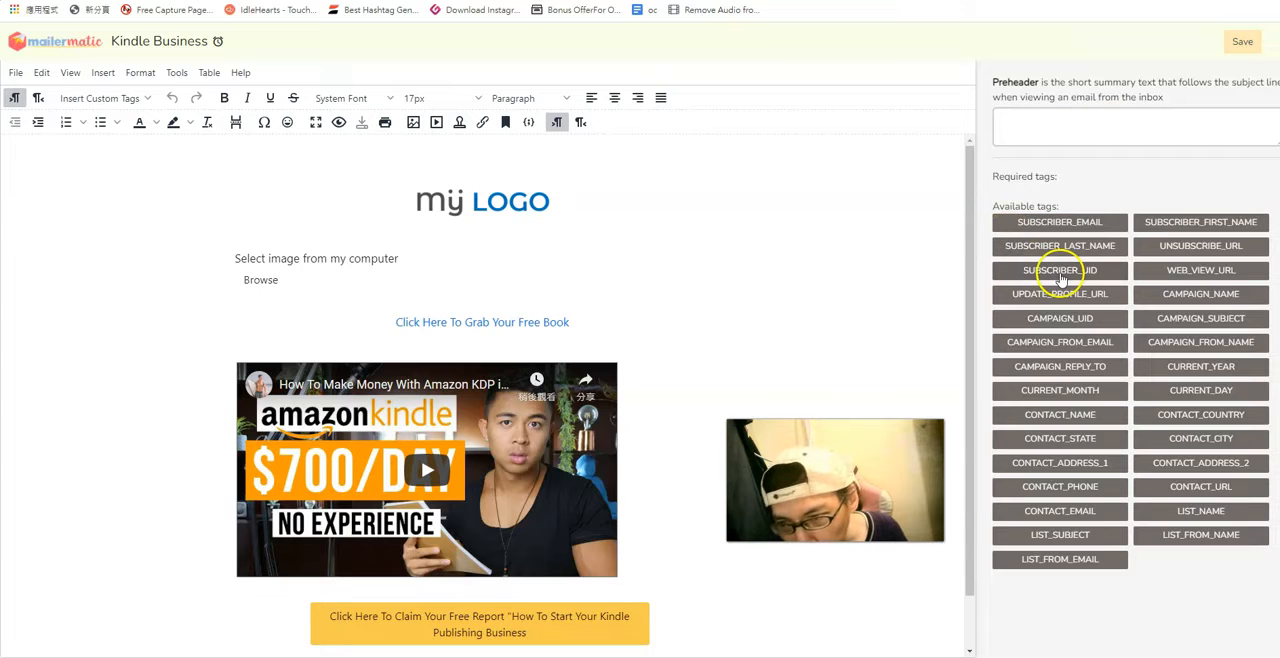
pyautogui.click(1107, 119)
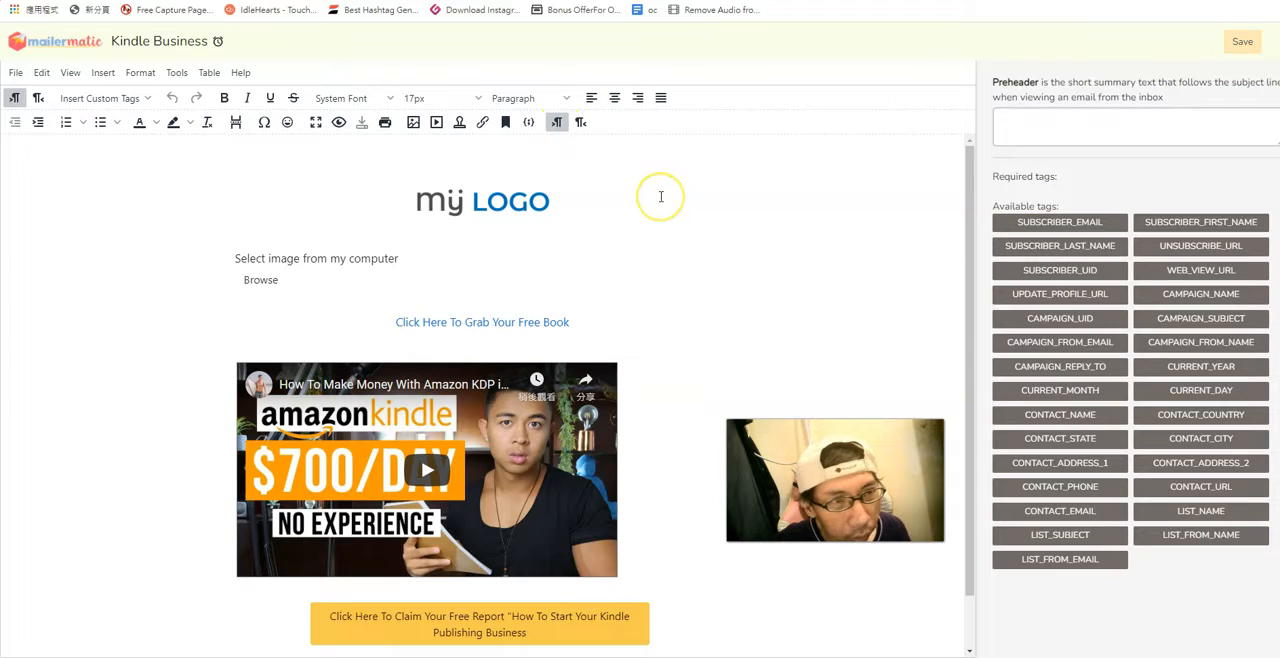
pyautogui.click(709, 184)
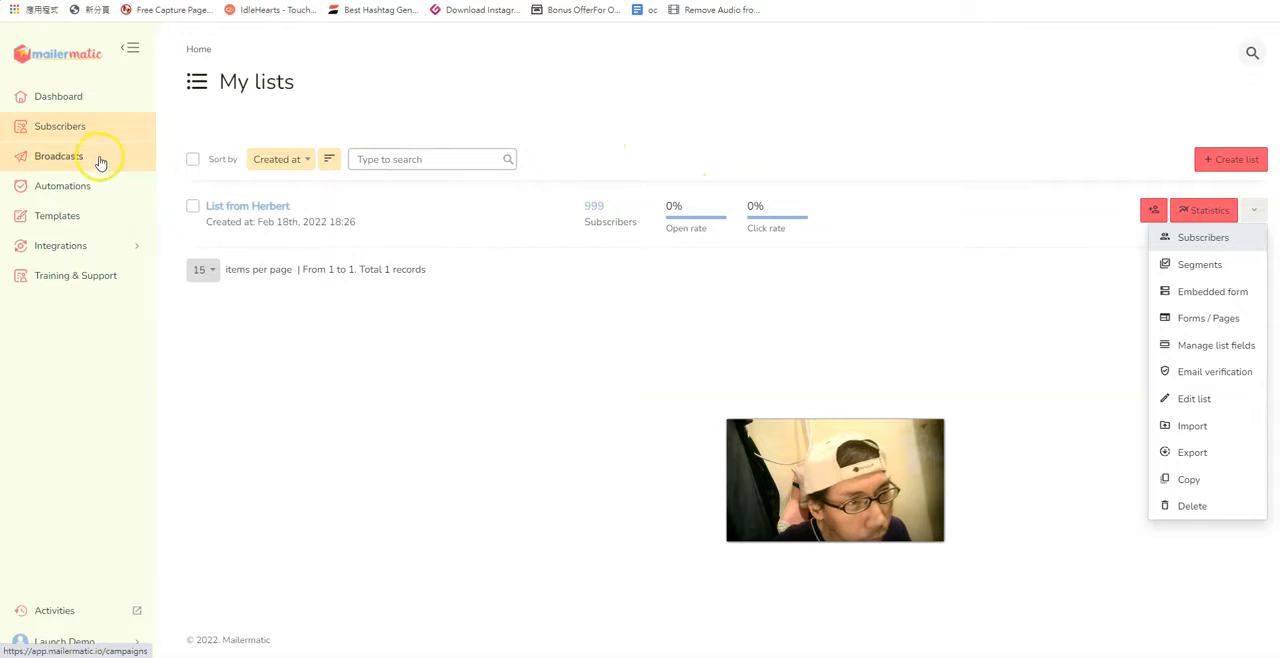
# Return to Broadcasts and create another broadcast of the Regular type.
pyautogui.rightClick(84, 160)
pyautogui.click(109, 163)
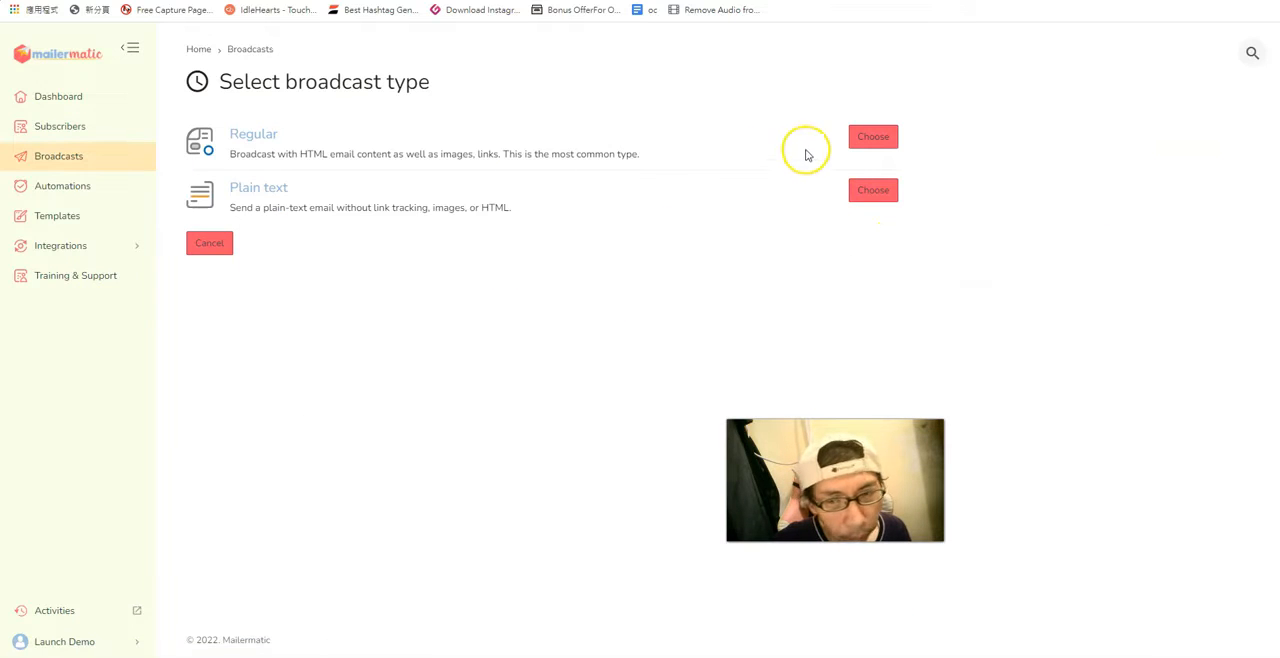
pyautogui.click(862, 138)
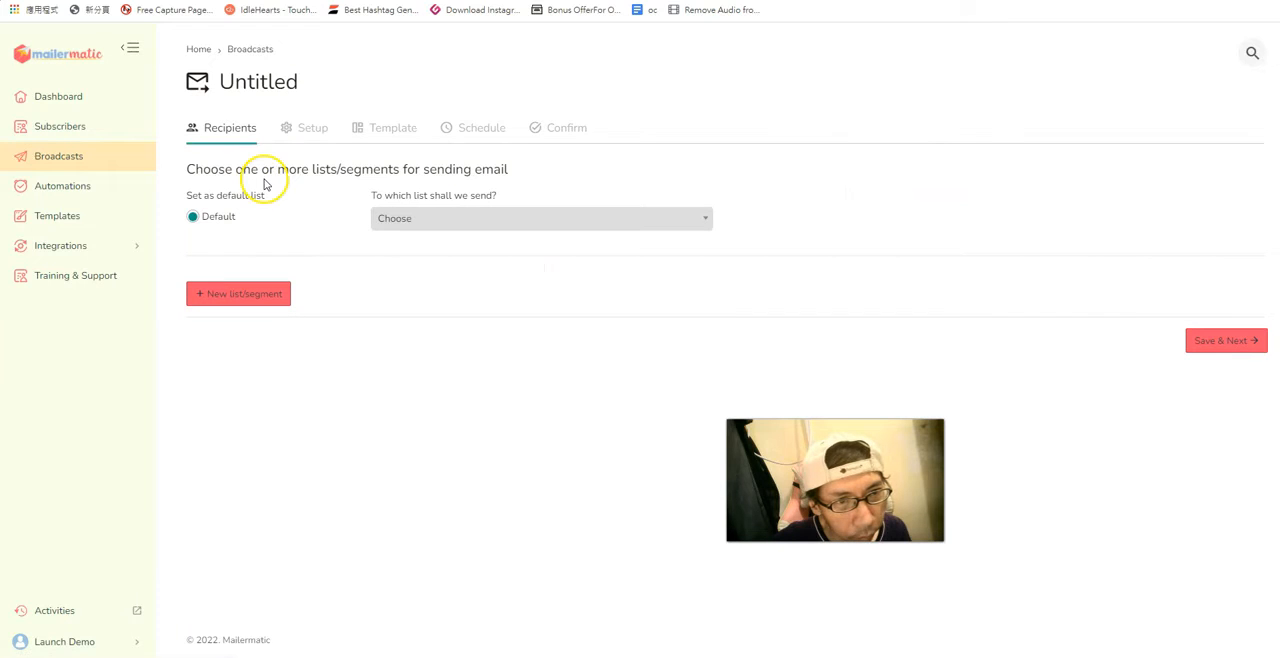
# Choose the existing 999-subscriber list as the broadcast's recipients and save to continue to Setup.
pyautogui.click(459, 221)
pyautogui.click(463, 266)
pyautogui.click(1212, 344)
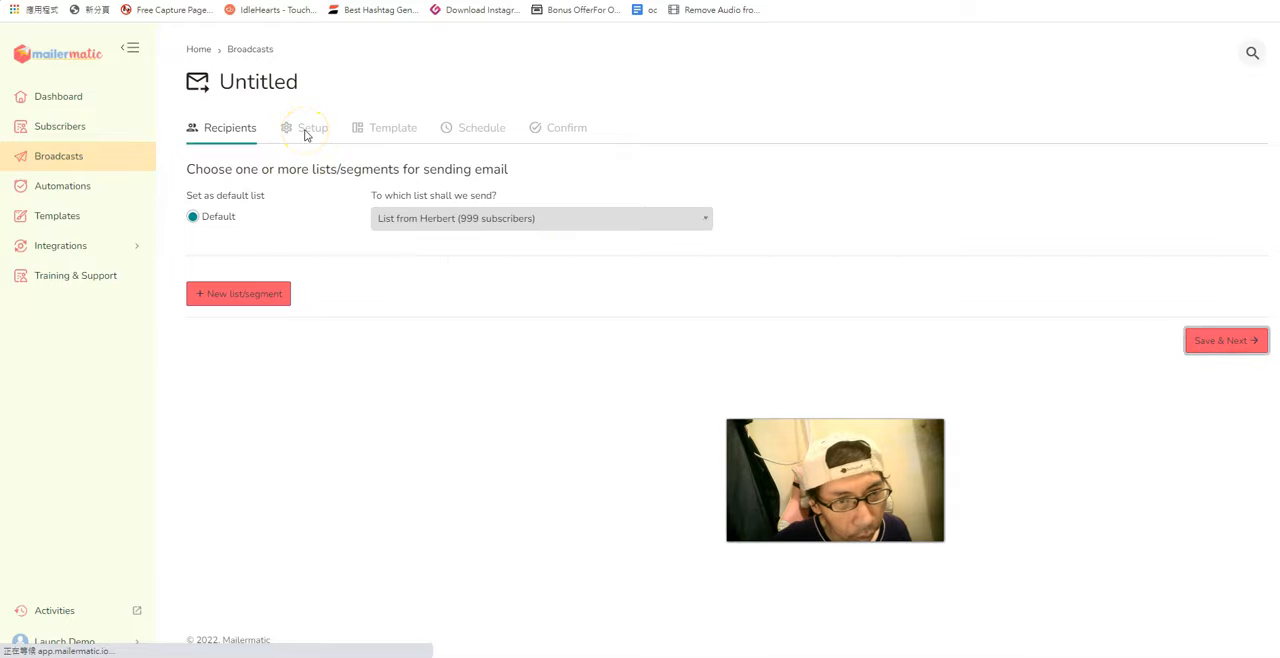
# Name the broadcast Kindle and set its email subject to Kindle.
pyautogui.click(298, 188)
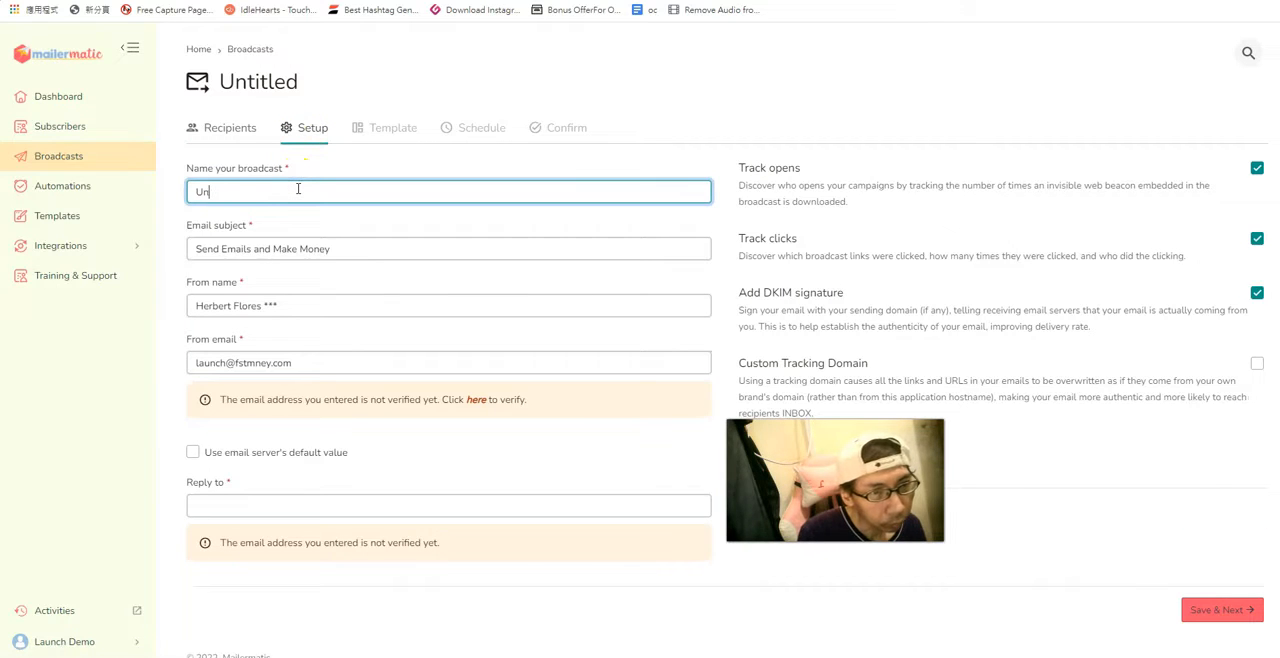
pyautogui.write('Kindle')
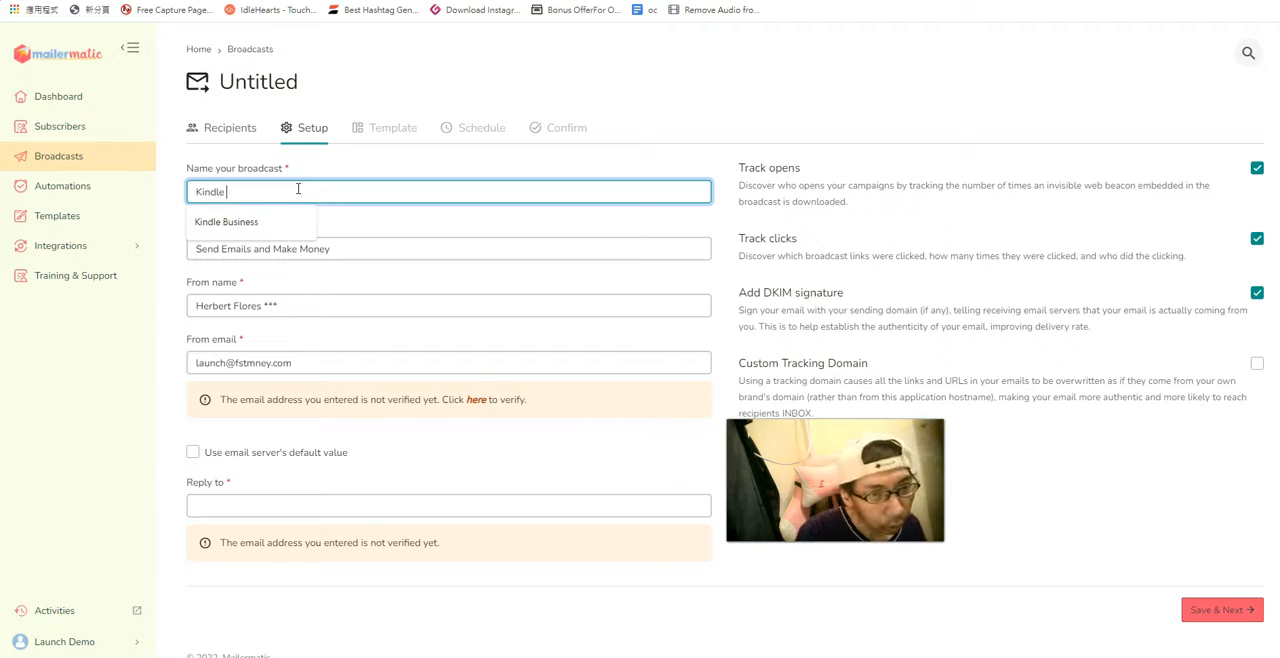
pyautogui.moveTo(340, 249); pyautogui.dragTo(175, 252)
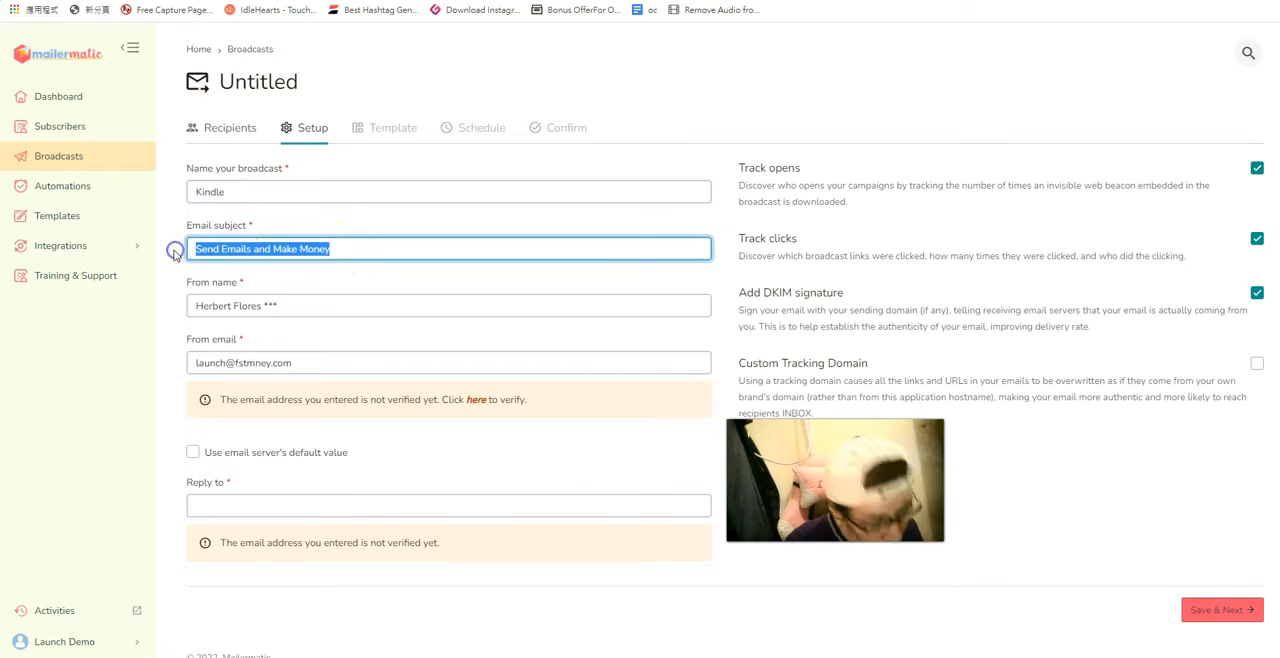
pyautogui.write('Kindle')
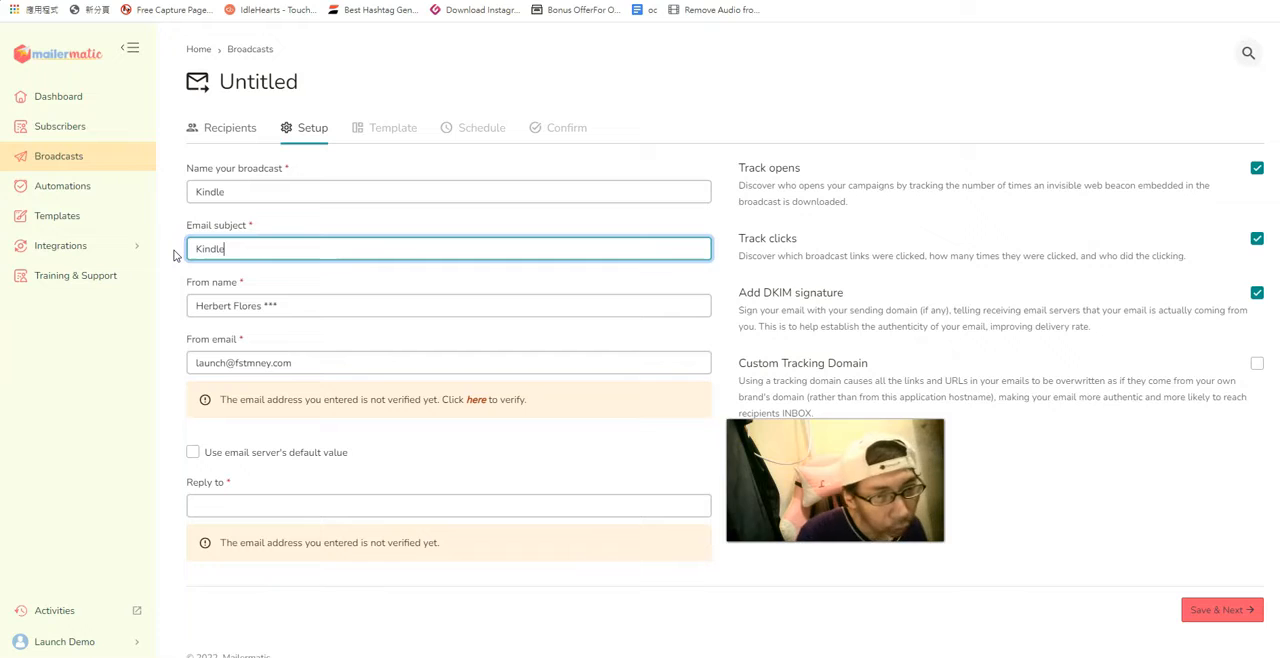
# Replace the From name with the sender's first name and the From email with the sender's info address.
pyautogui.click(313, 305)
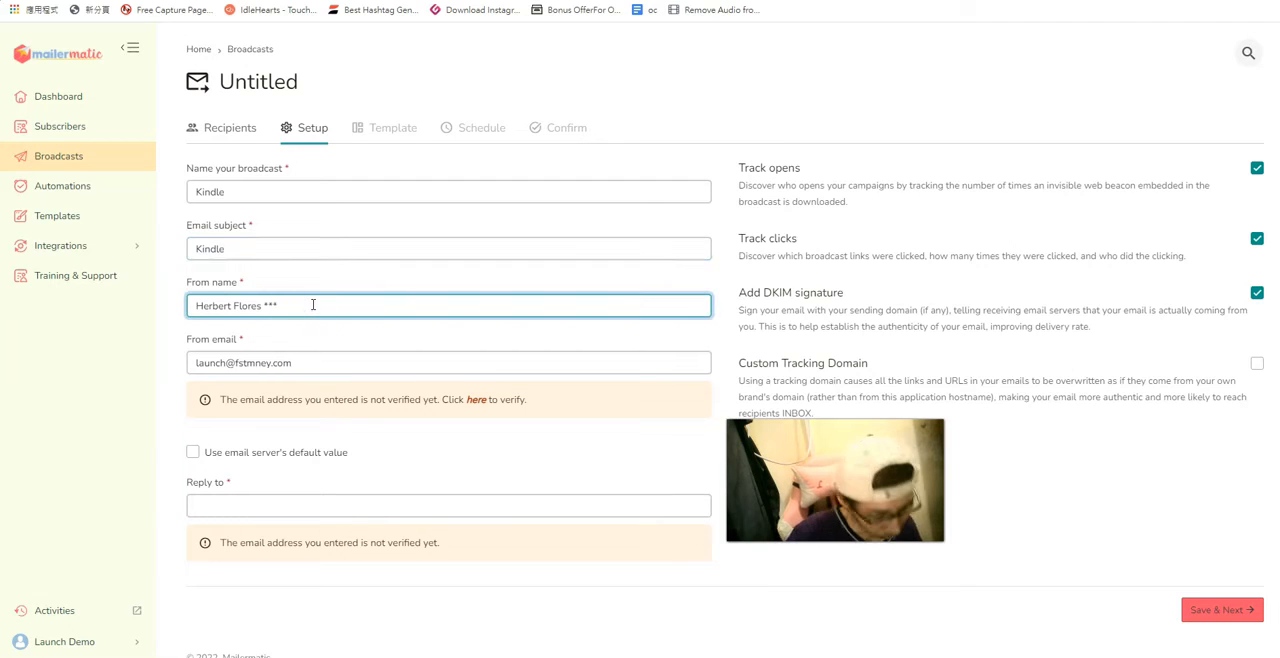
pyautogui.write('Nicholas')
pyautogui.moveTo(314, 356); pyautogui.dragTo(166, 357)
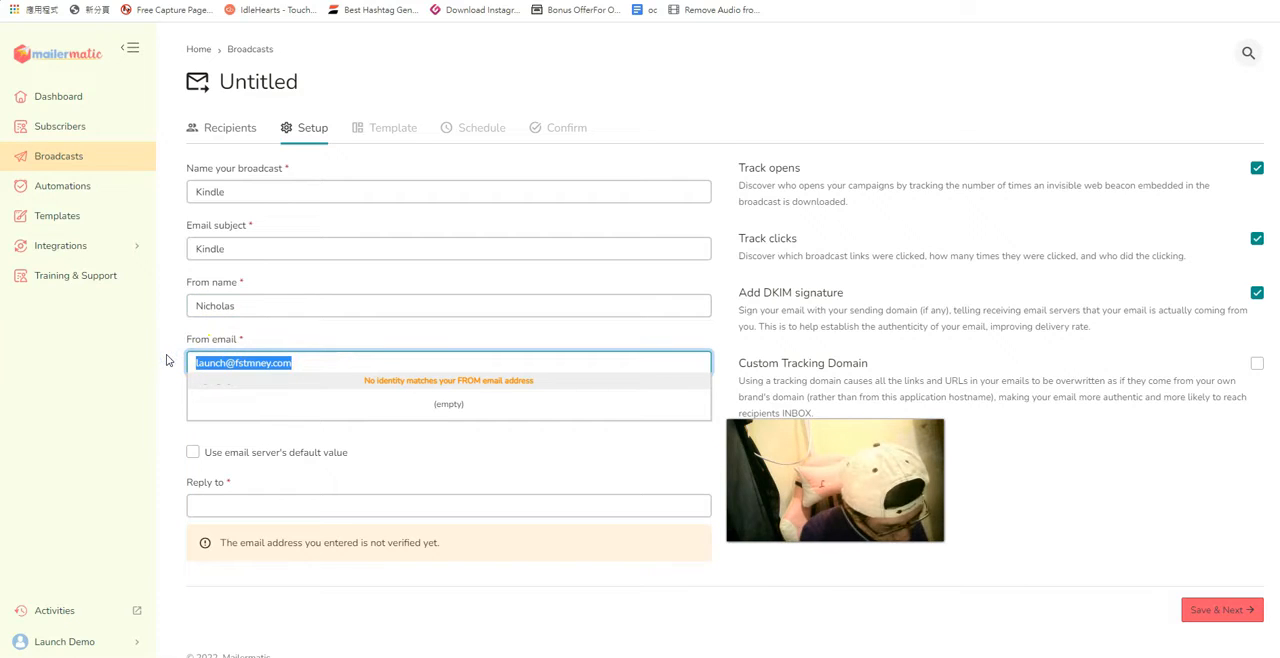
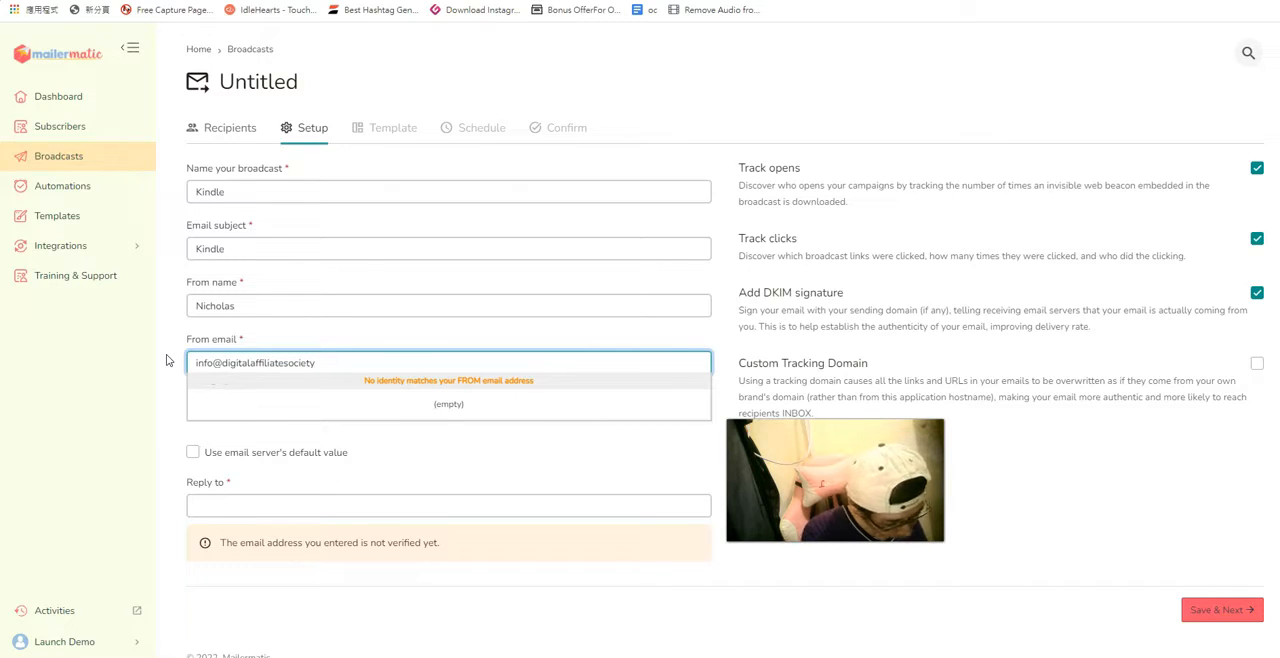
# Fill in Reply to with the same sender email address and save the setup to continue to Template.
pyautogui.click(222, 503)
pyautogui.hotkey('ctrl', 'v')
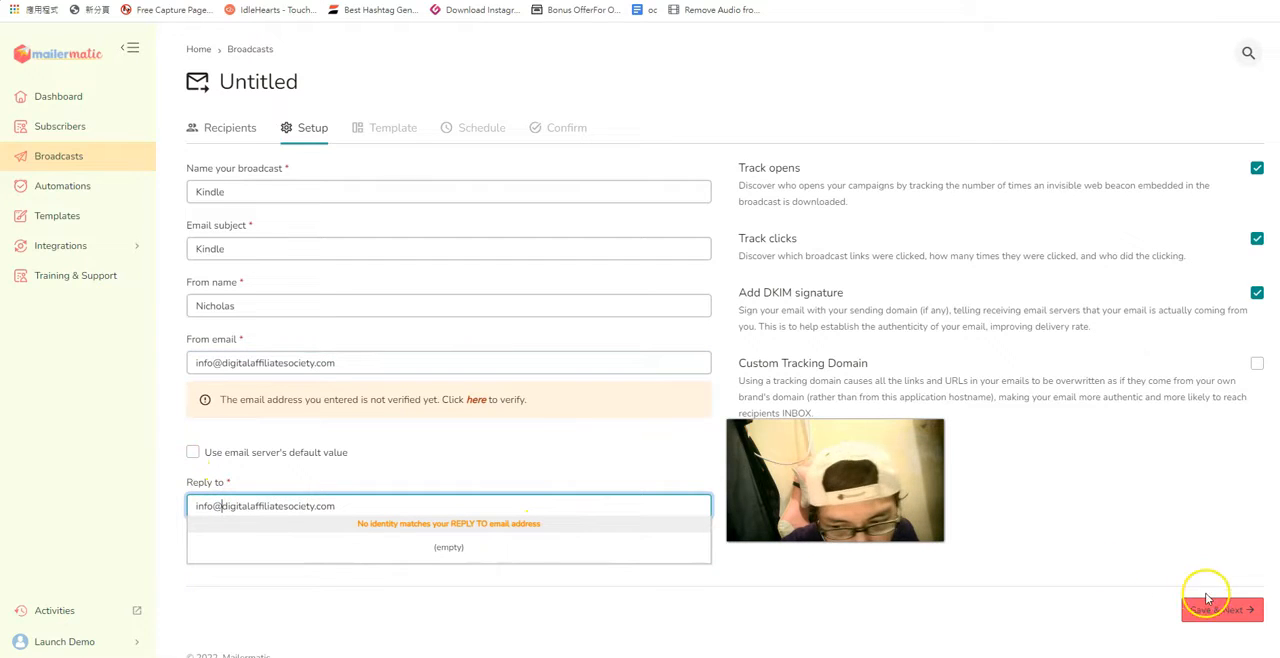
pyautogui.click(826, 561)
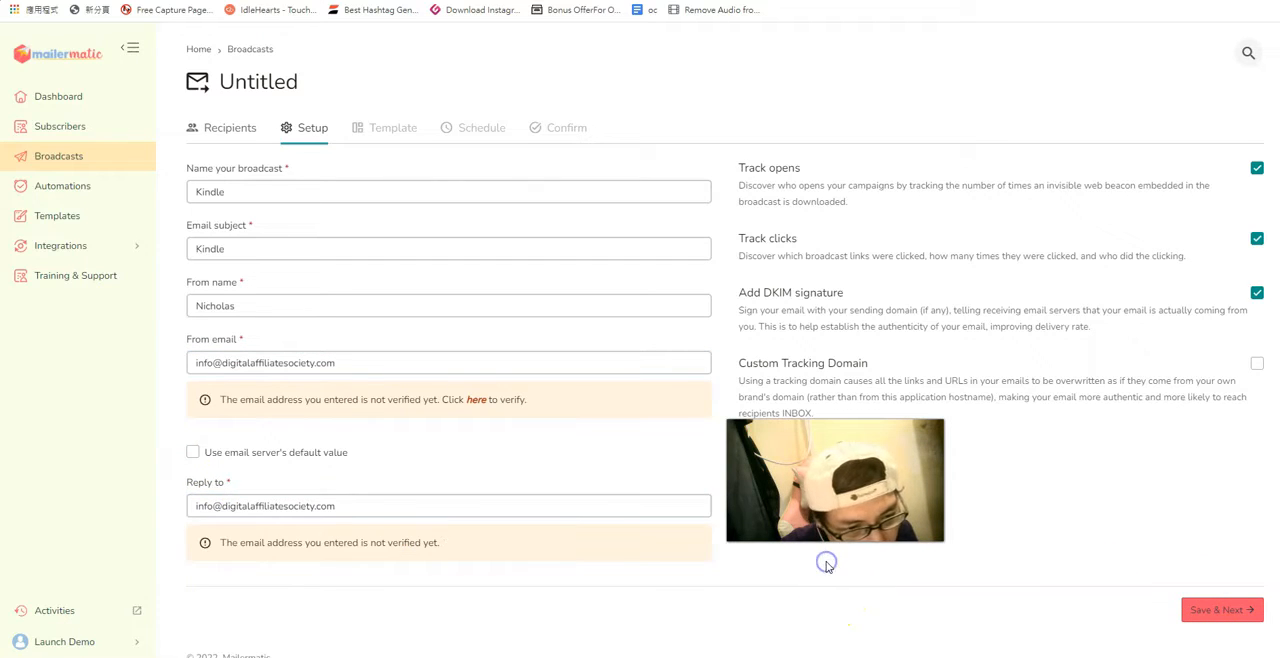
pyautogui.click(1190, 609)
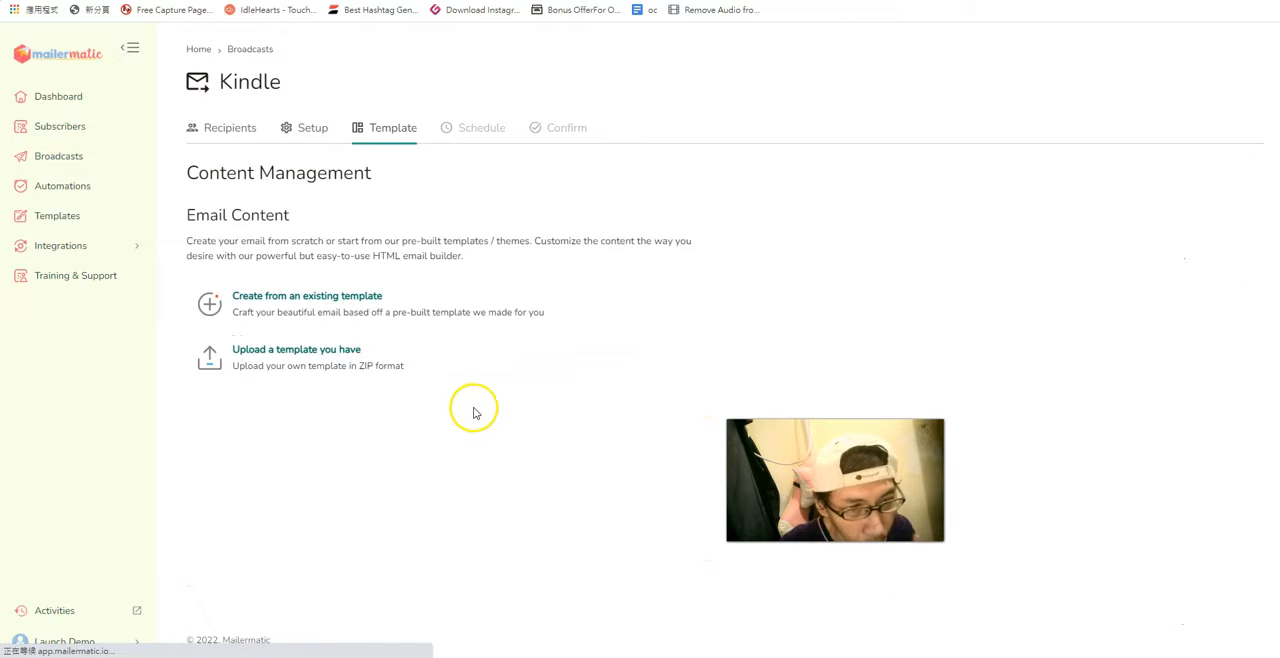
# Start creating from an existing template and browse the Basic, Featured, WooCommerce and My Custom Templates categories.
pyautogui.click(355, 296)
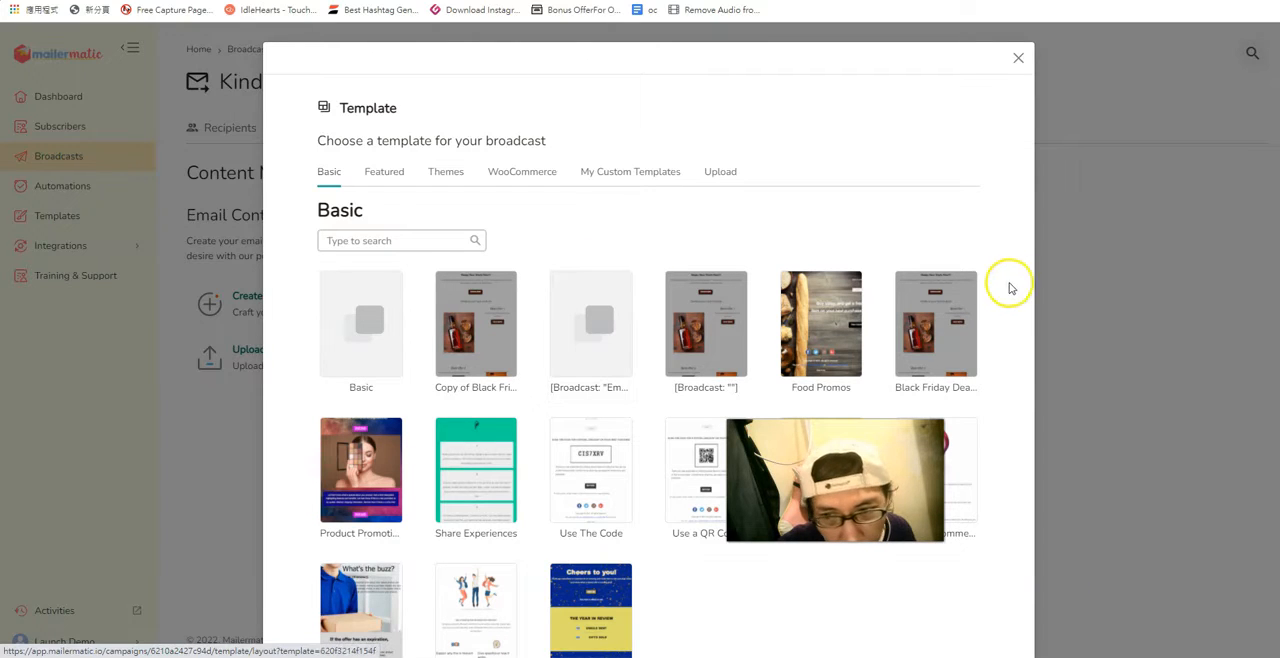
pyautogui.moveTo(1031, 295); pyautogui.dragTo(1036, 350)
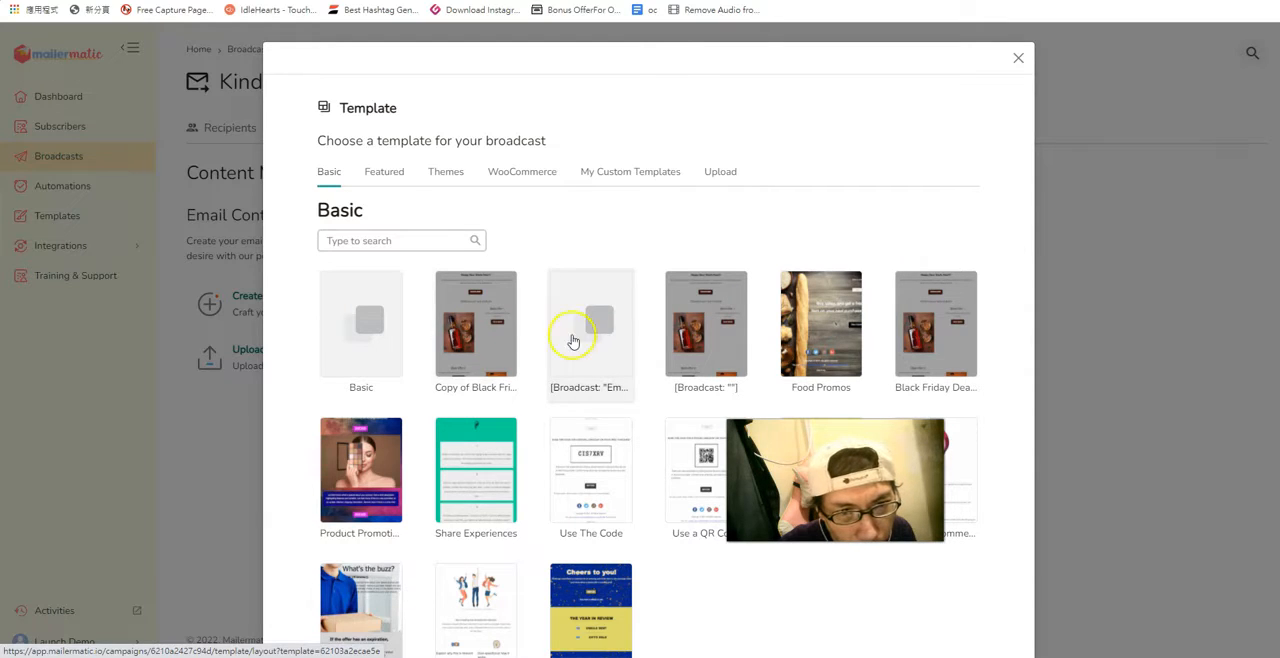
pyautogui.click(385, 171)
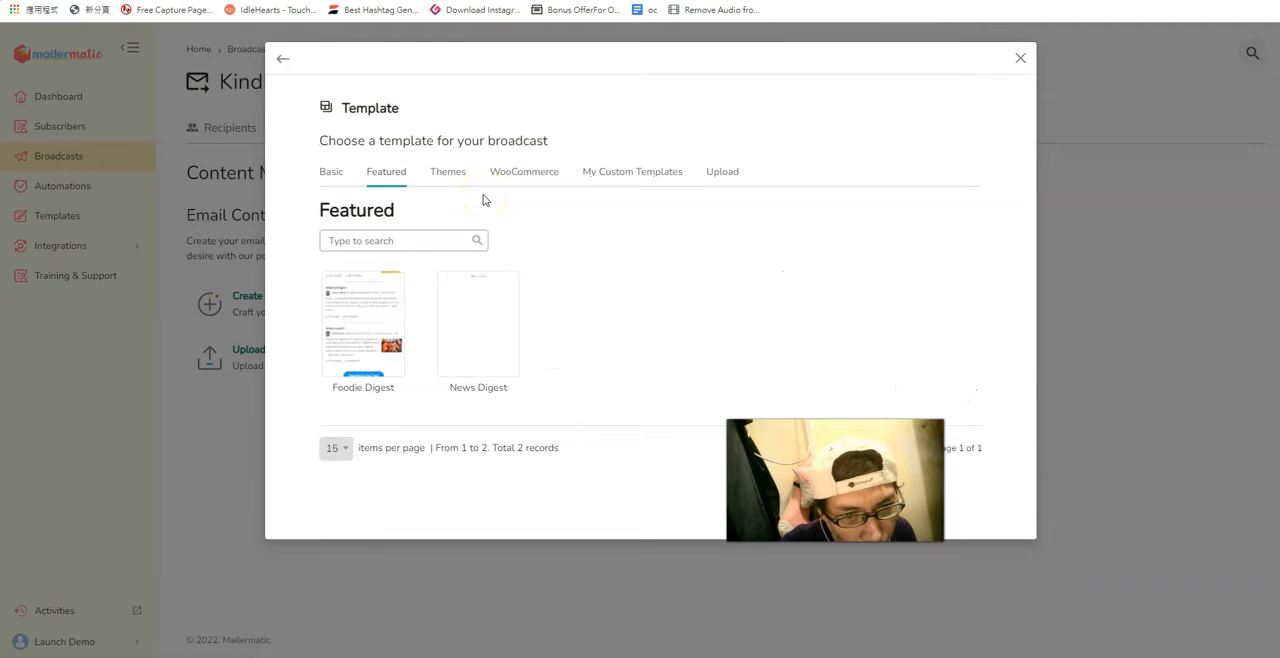
pyautogui.click(522, 172)
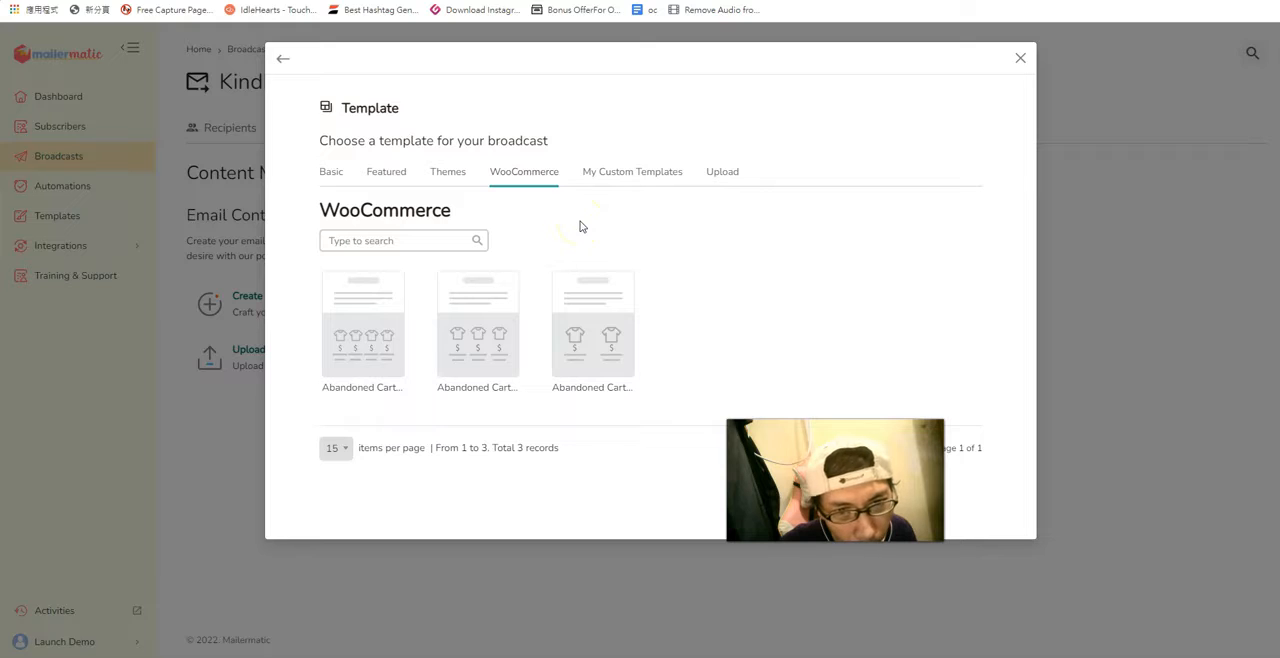
pyautogui.click(643, 173)
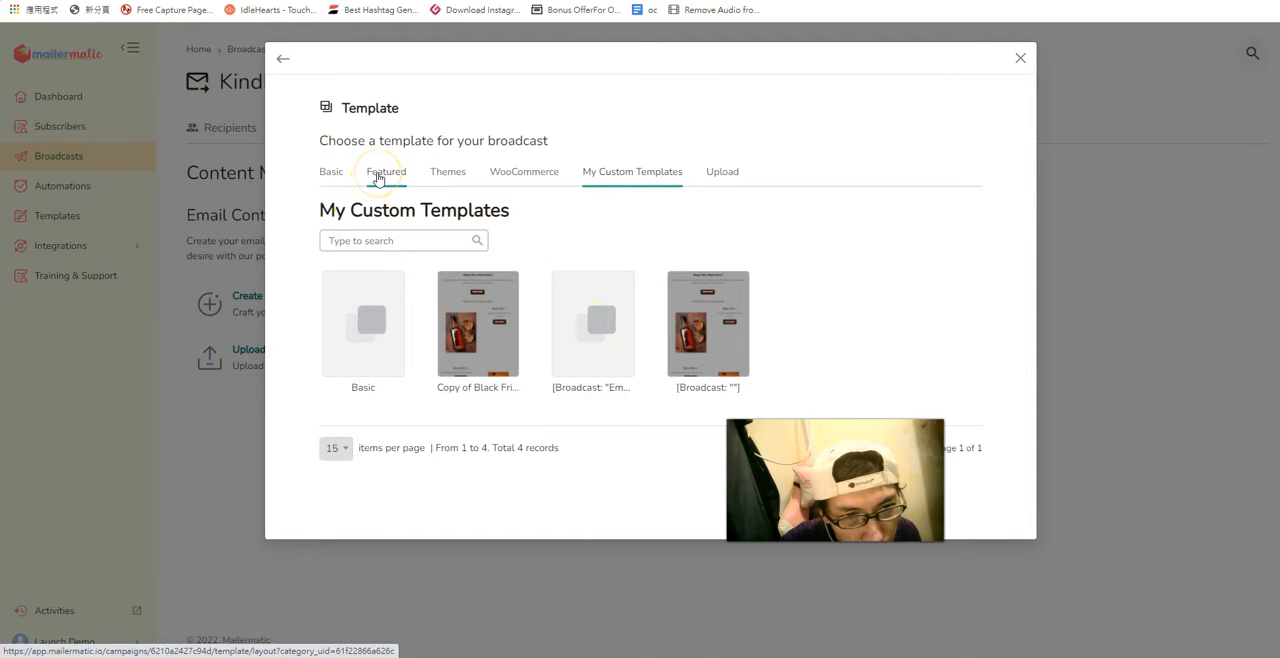
# Apply the [Broadcast: "Em..."] template from the Basic category and open it in Email builder Classic.
pyautogui.click(324, 175)
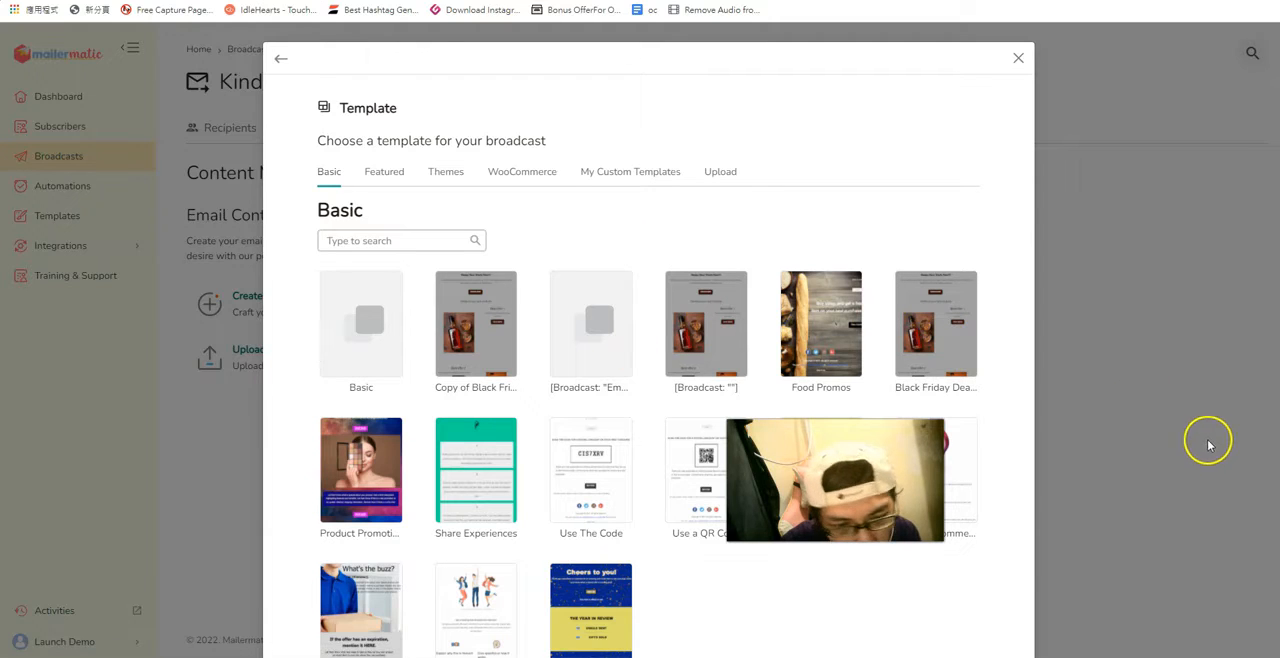
pyautogui.click(610, 387)
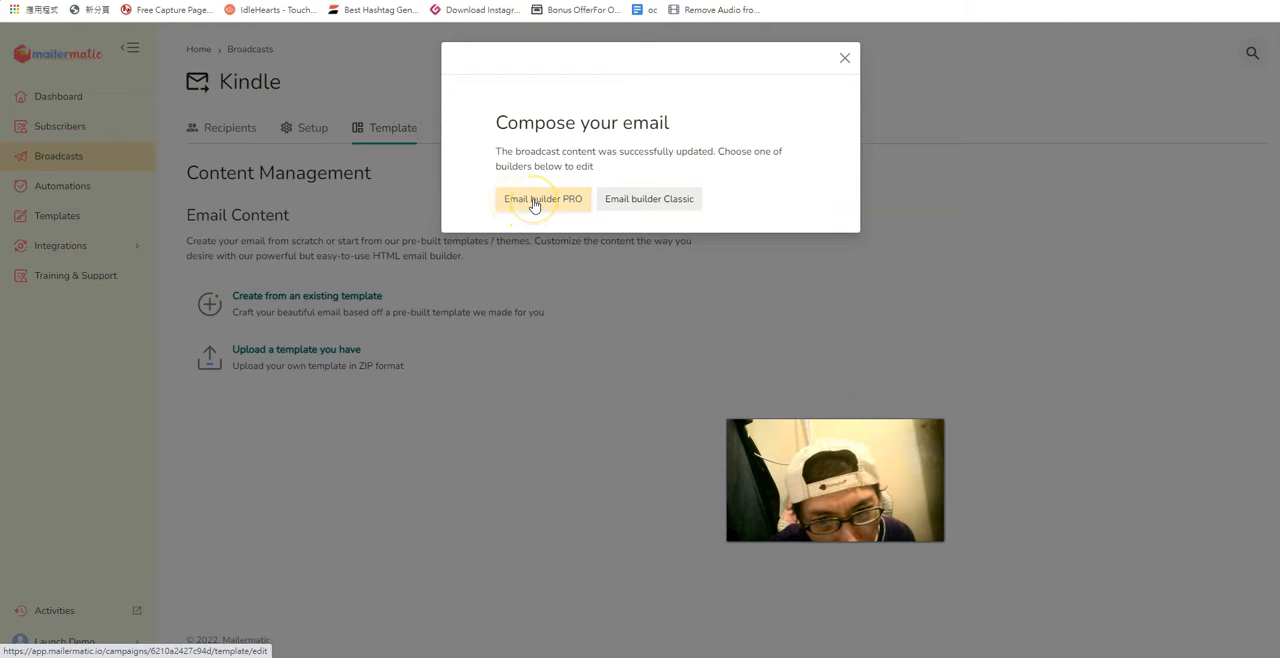
pyautogui.click(671, 200)
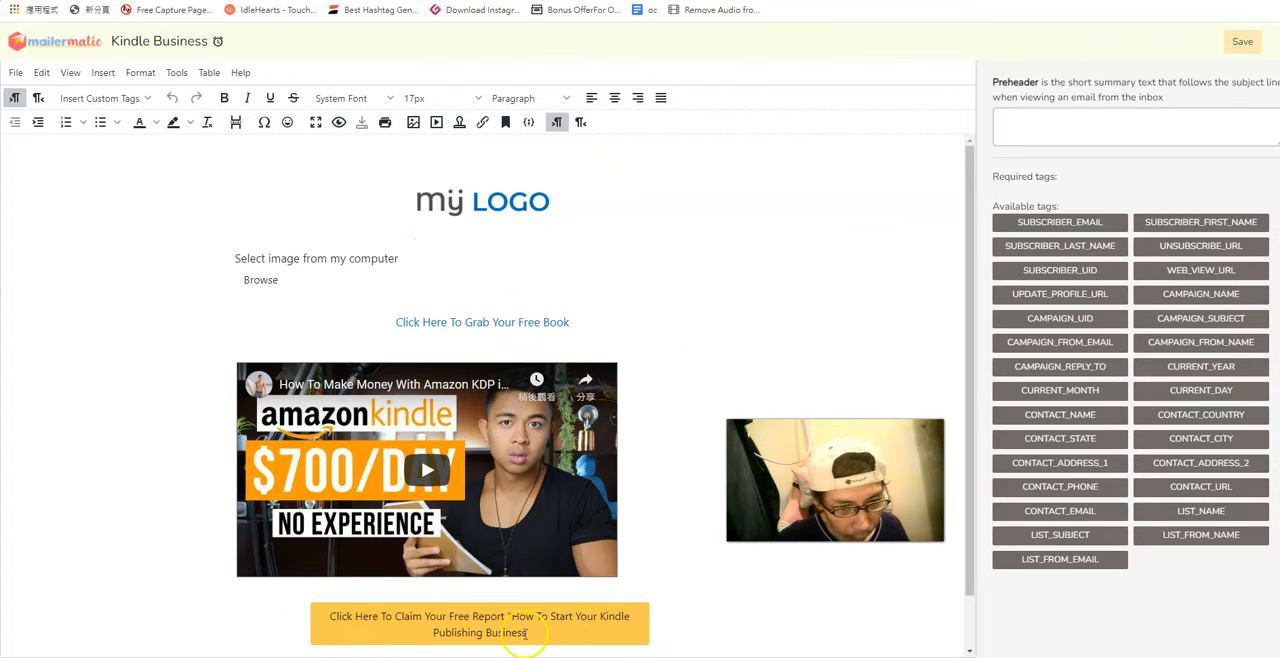
# Open the Automations page in a separate browser tab and switch to it.
pyautogui.click(1247, 228)
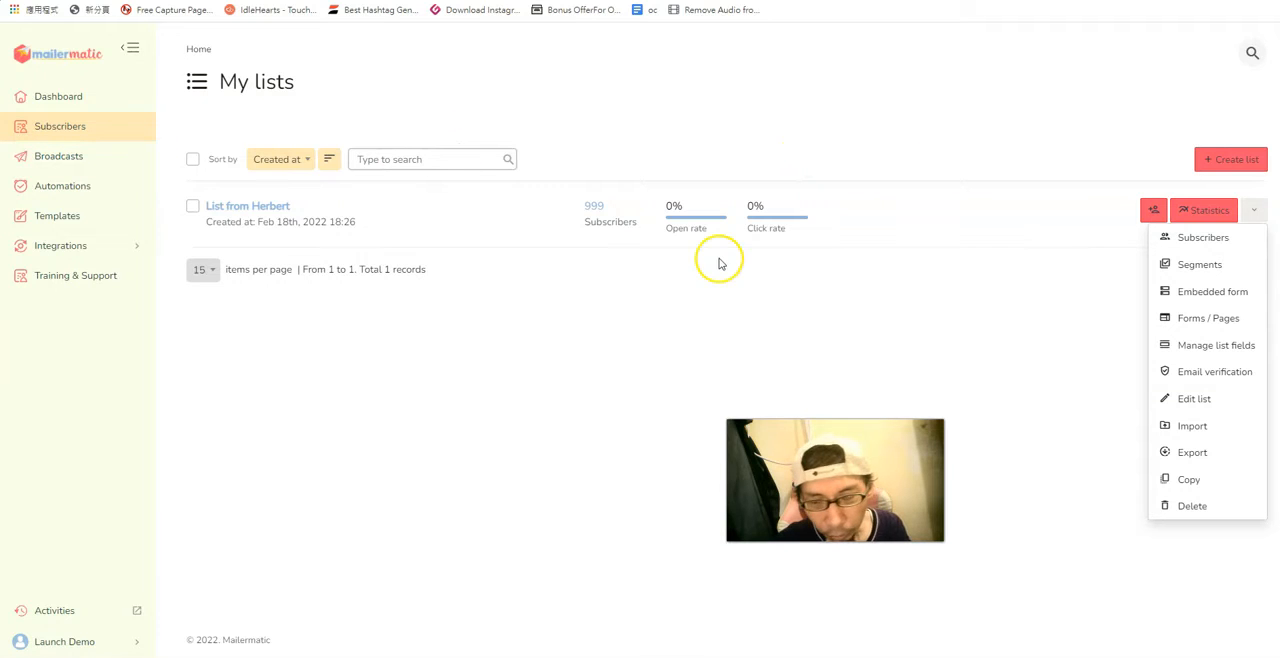
pyautogui.rightClick(64, 189)
pyautogui.click(77, 196)
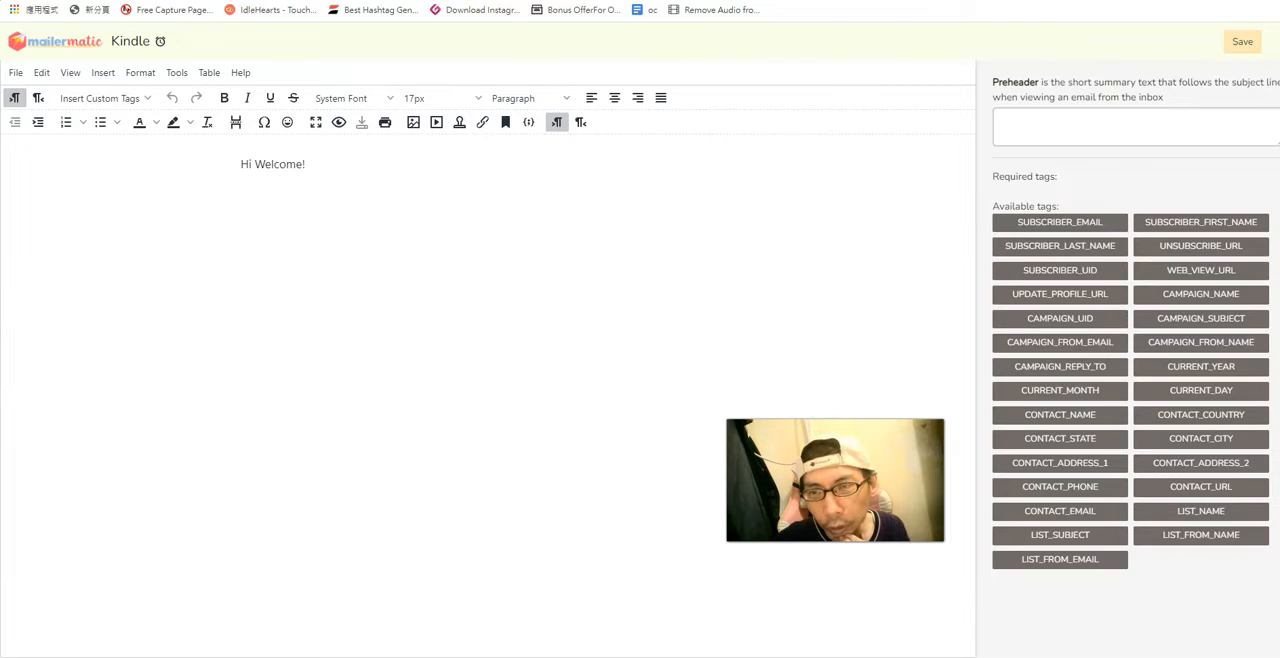
pyautogui.click(900, 0)
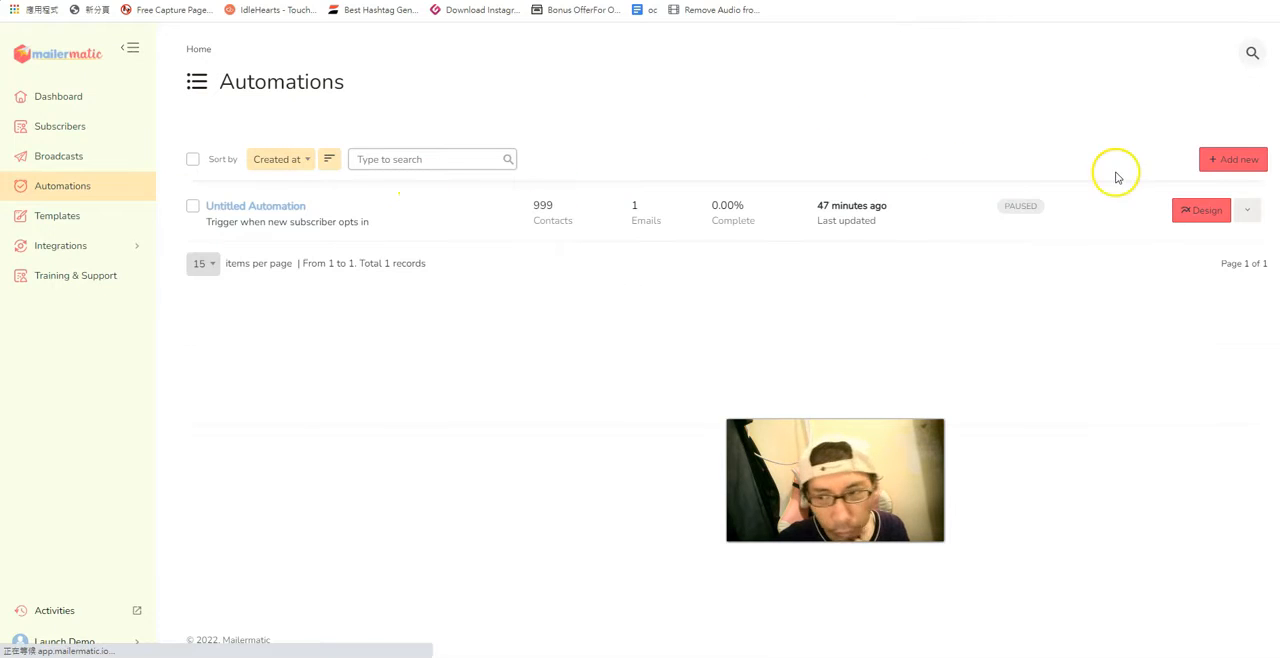
# Add a new automation with the Welcome new subscribers trigger for the existing 999-subscriber list.
pyautogui.click(1250, 162)
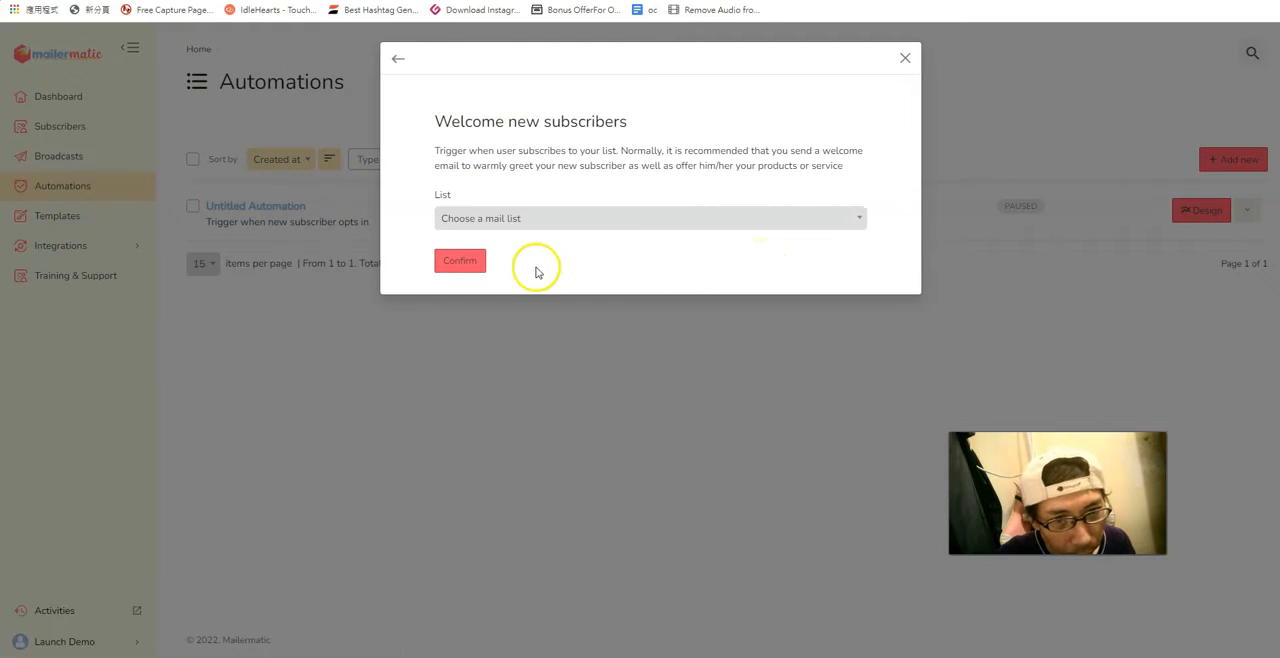
pyautogui.click(760, 220)
pyautogui.click(742, 265)
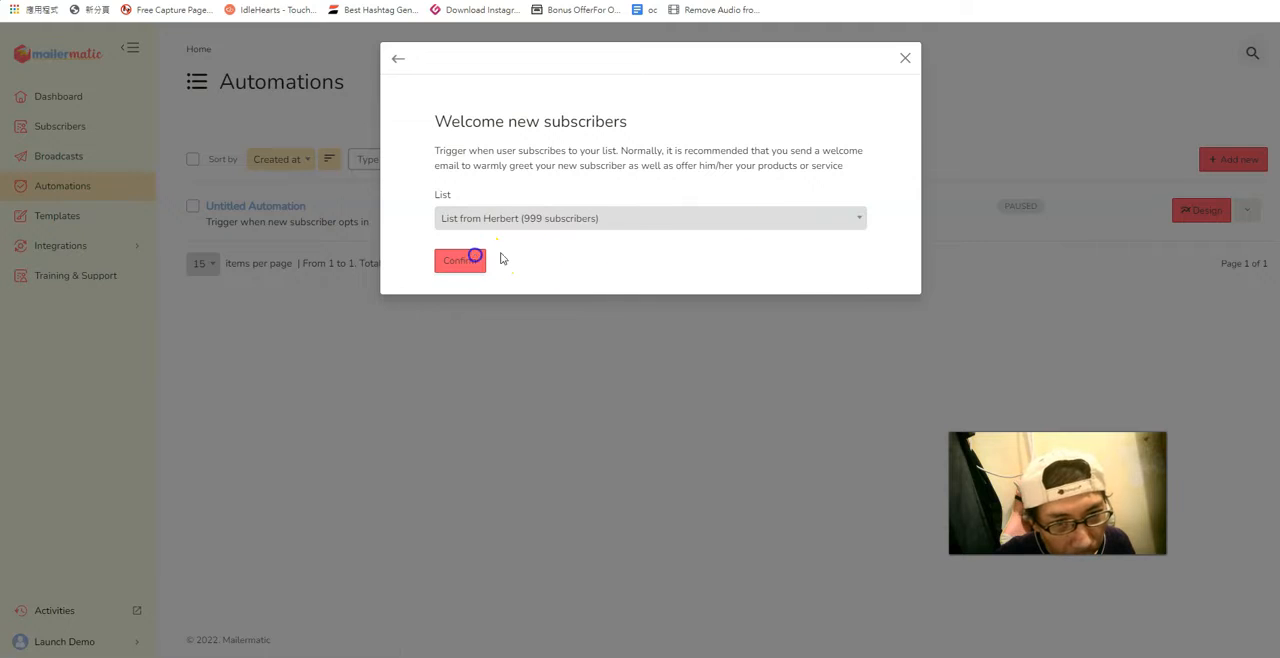
pyautogui.click(475, 256)
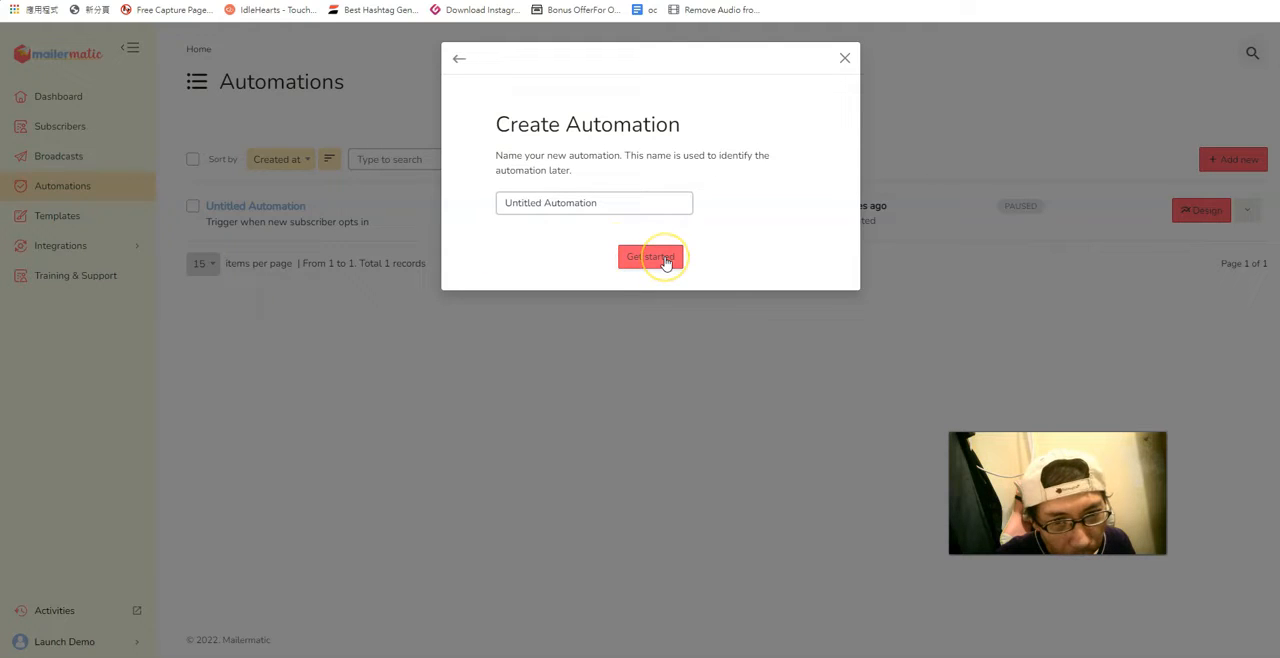
# Name the new automation Demo and open its workflow editor.
pyautogui.click(628, 204)
pyautogui.moveTo(628, 204); pyautogui.dragTo(528, 203)
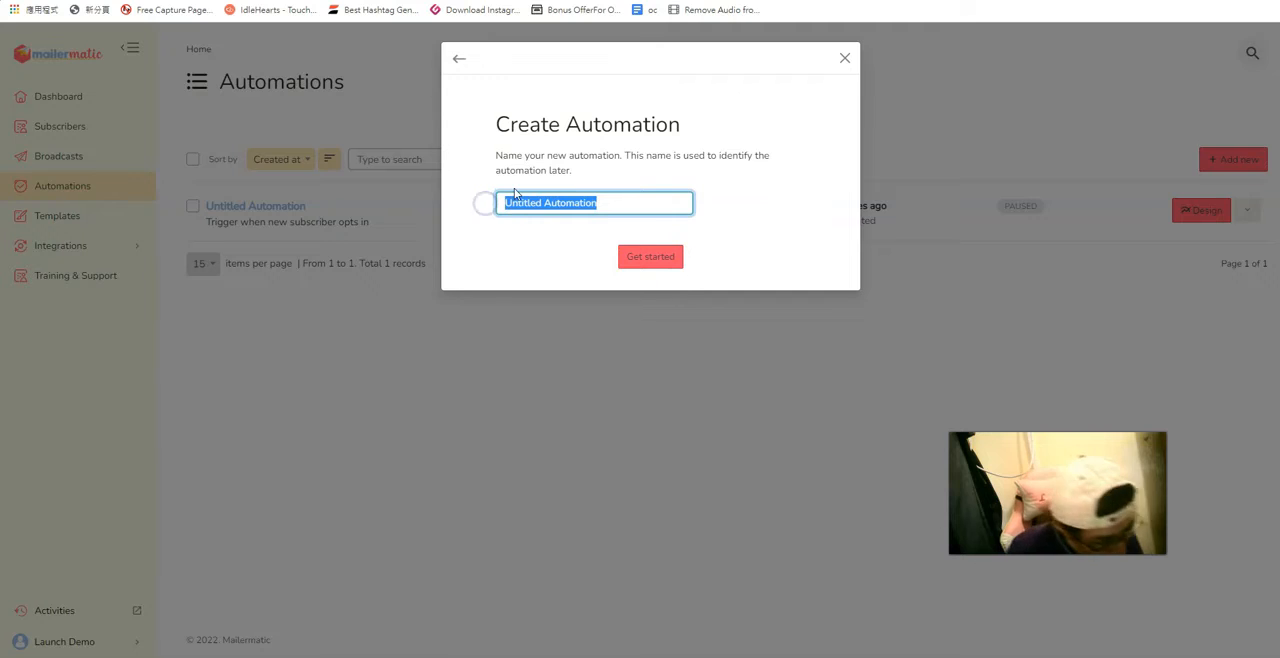
pyautogui.write('Demo')
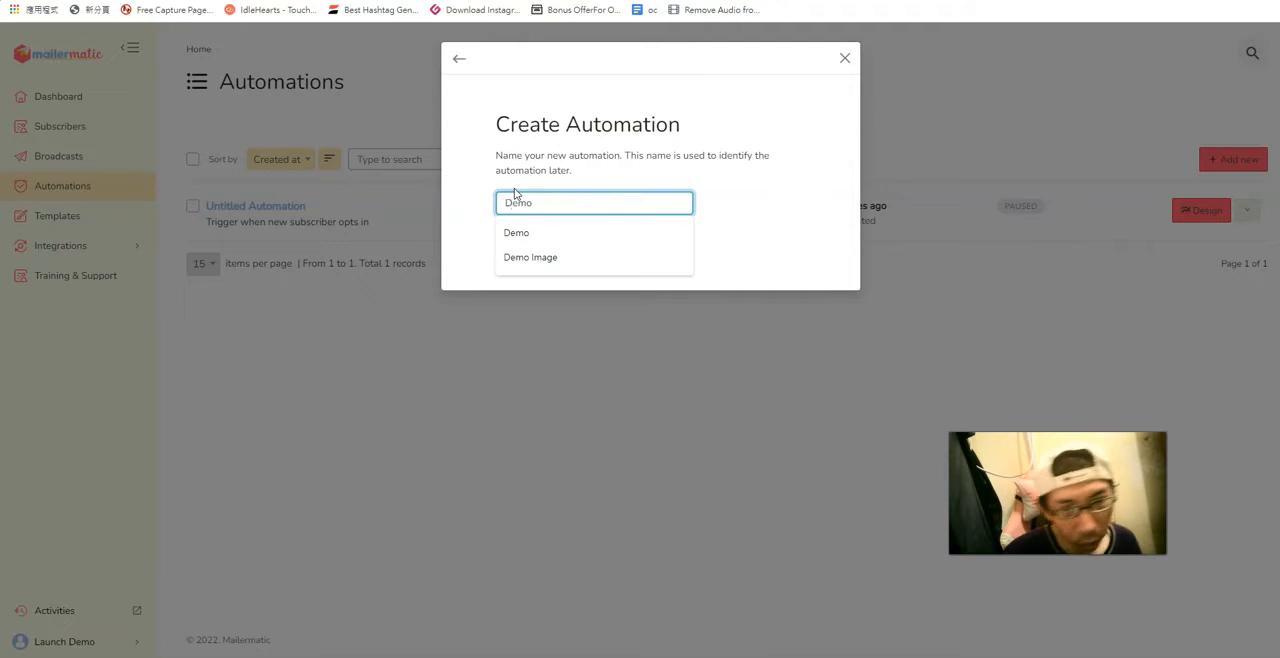
pyautogui.click(534, 238)
pyautogui.click(663, 258)
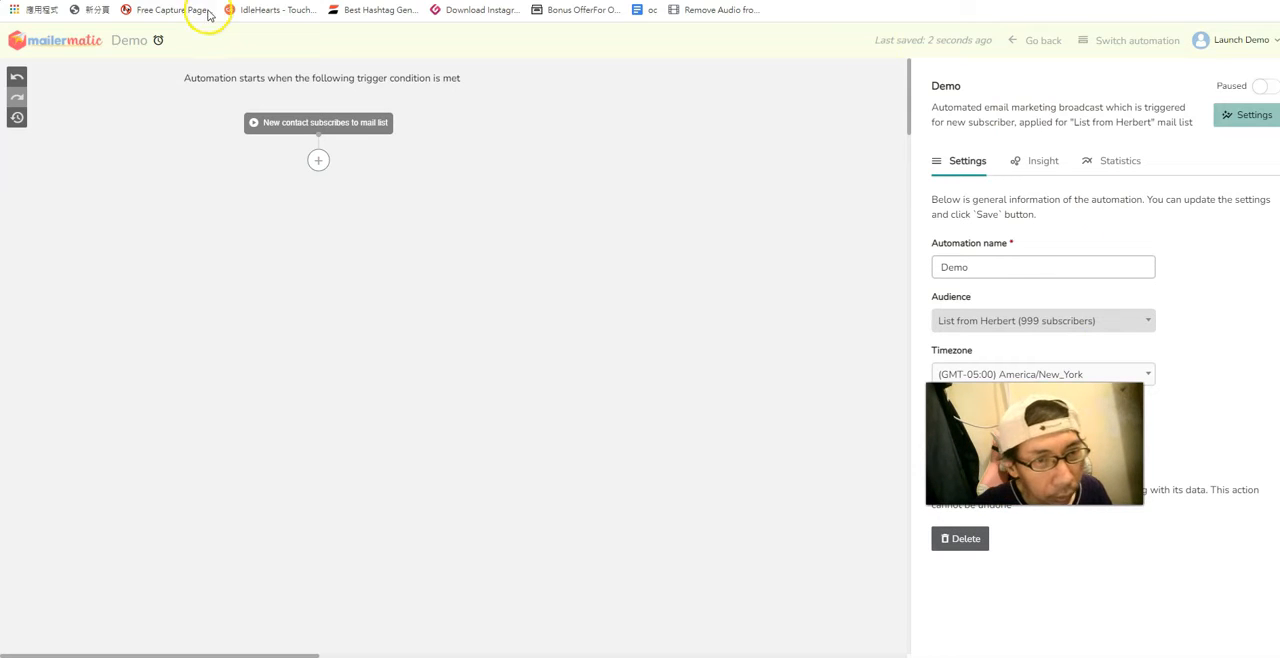
# Add a Wait action of 1 minute after the new-contact trigger in the workflow.
pyautogui.click(318, 161)
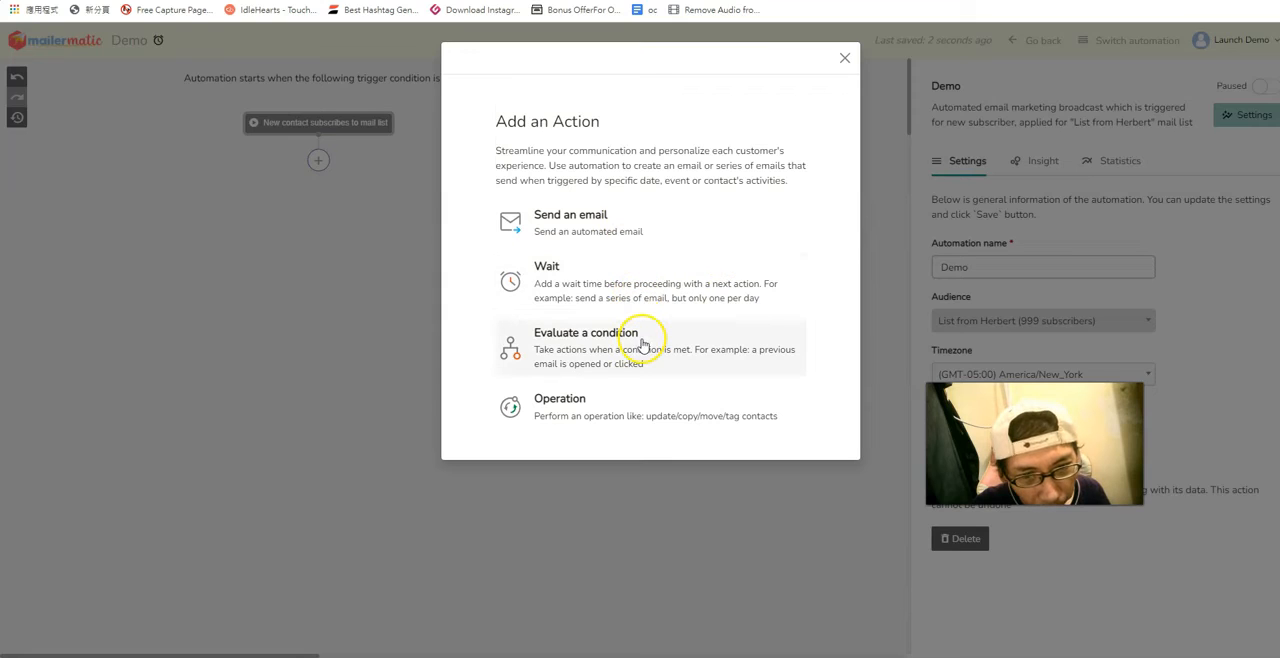
pyautogui.click(591, 276)
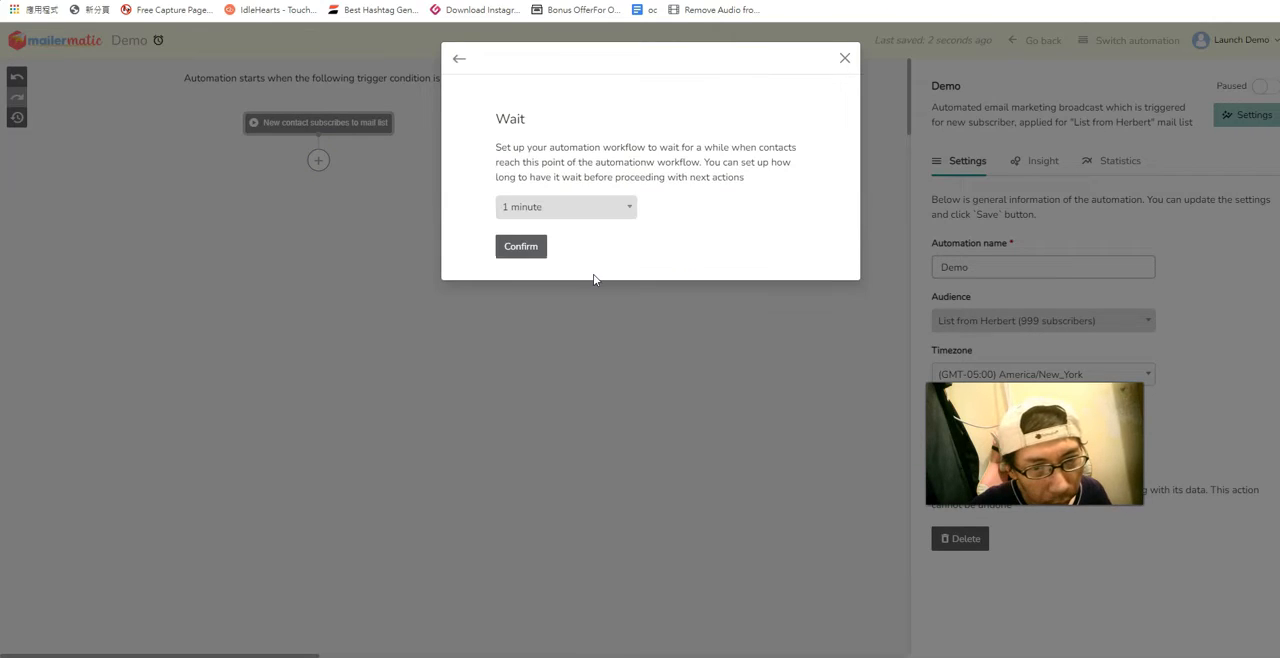
pyautogui.click(628, 212)
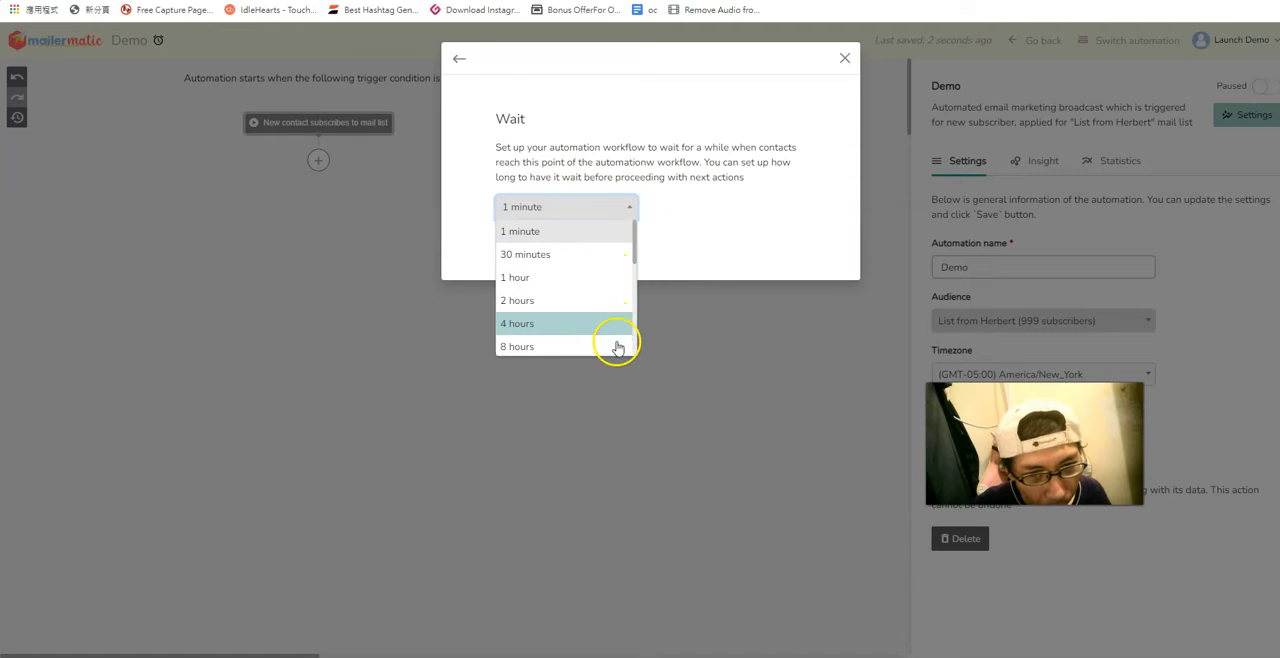
pyautogui.click(588, 234)
pyautogui.click(515, 248)
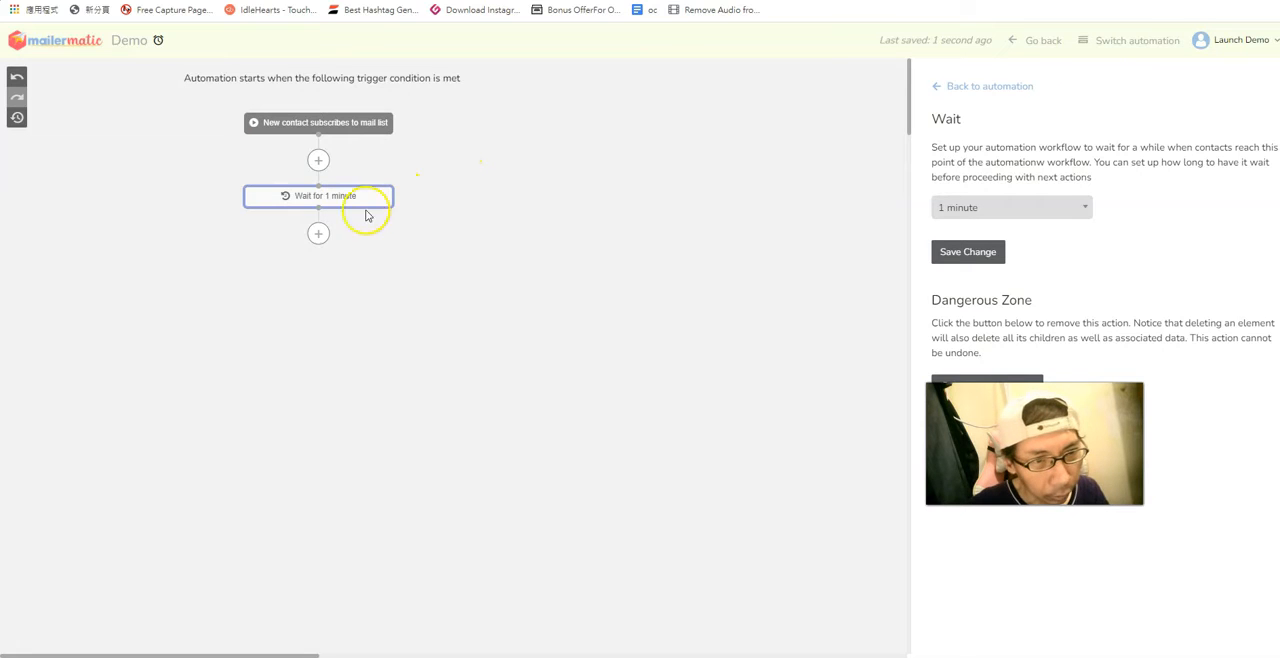
# Add a Send an email action after the 1-minute wait, with the subject Weclcome and the sender's name filled in.
pyautogui.click(319, 234)
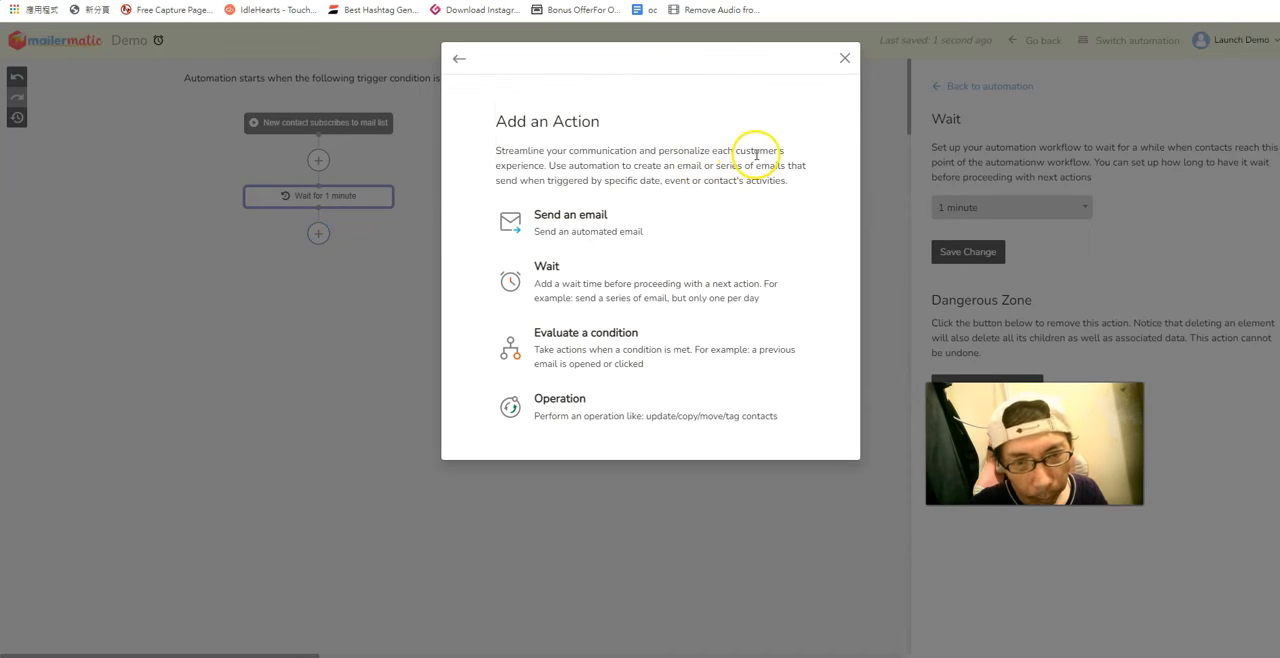
pyautogui.click(579, 220)
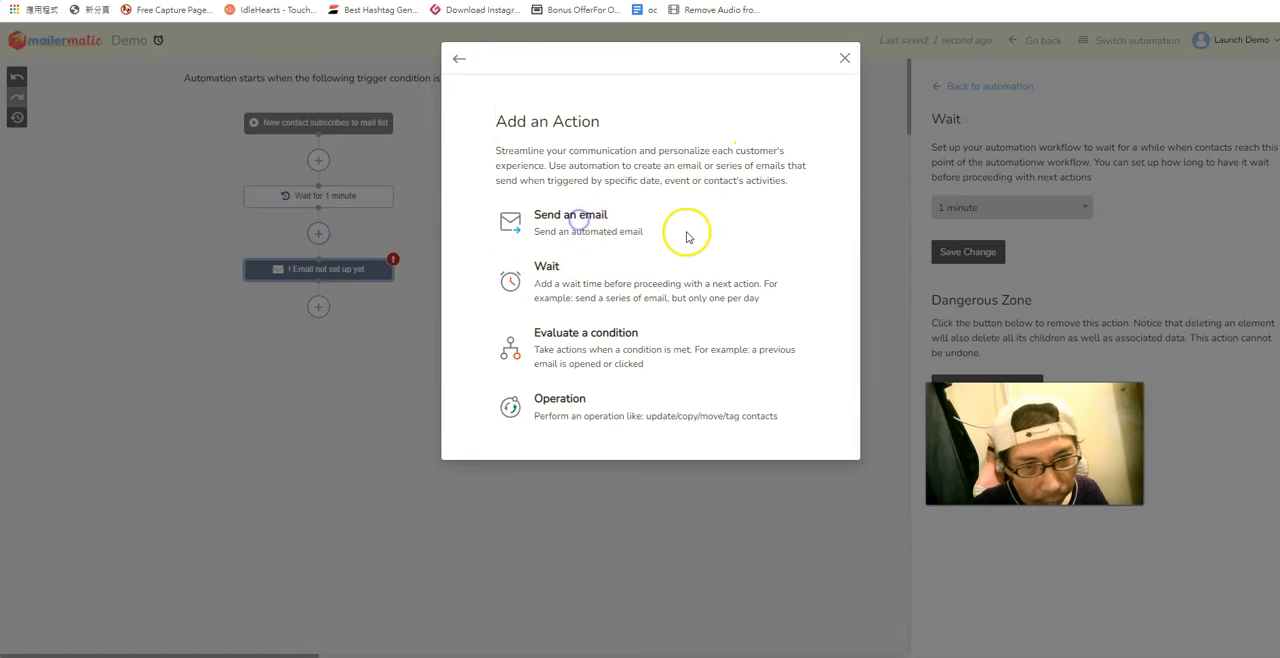
pyautogui.click(366, 338)
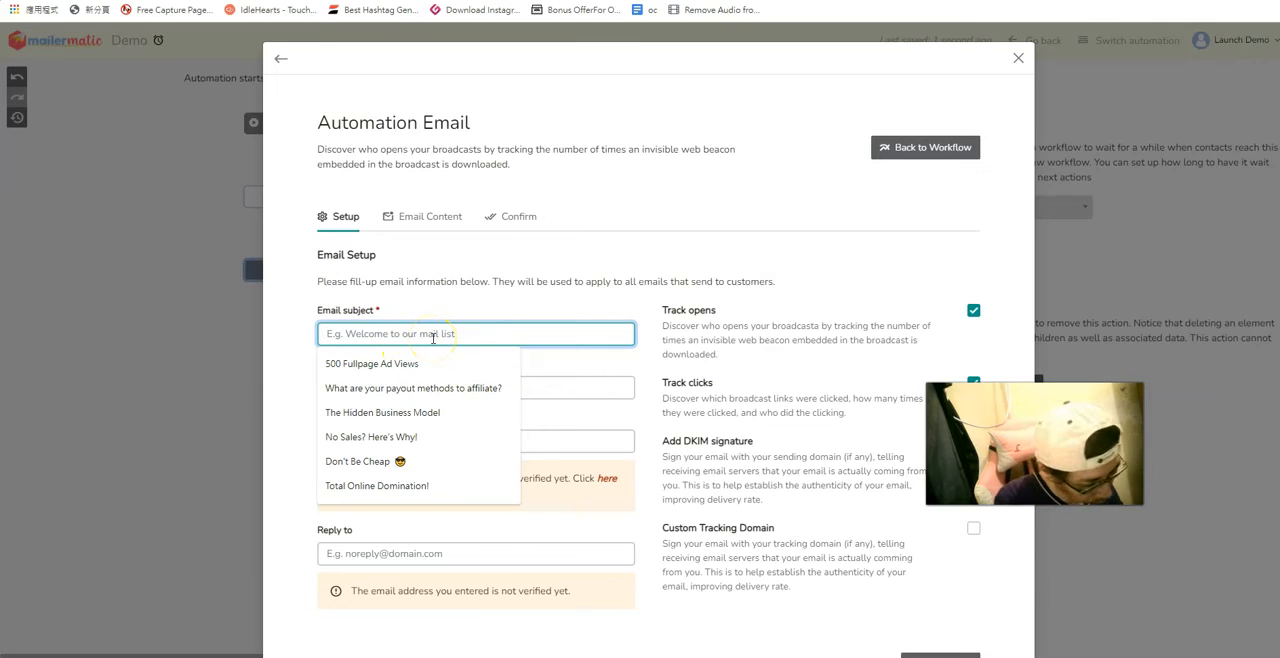
pyautogui.write('Weclcome')
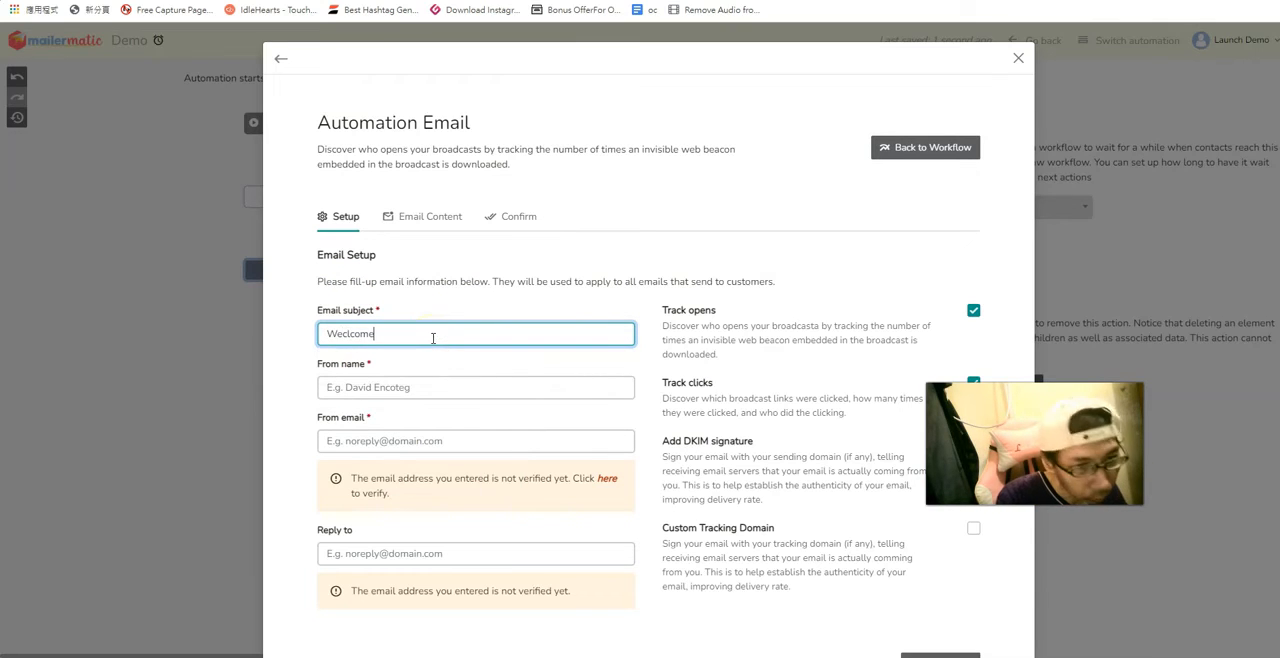
pyautogui.click(386, 392)
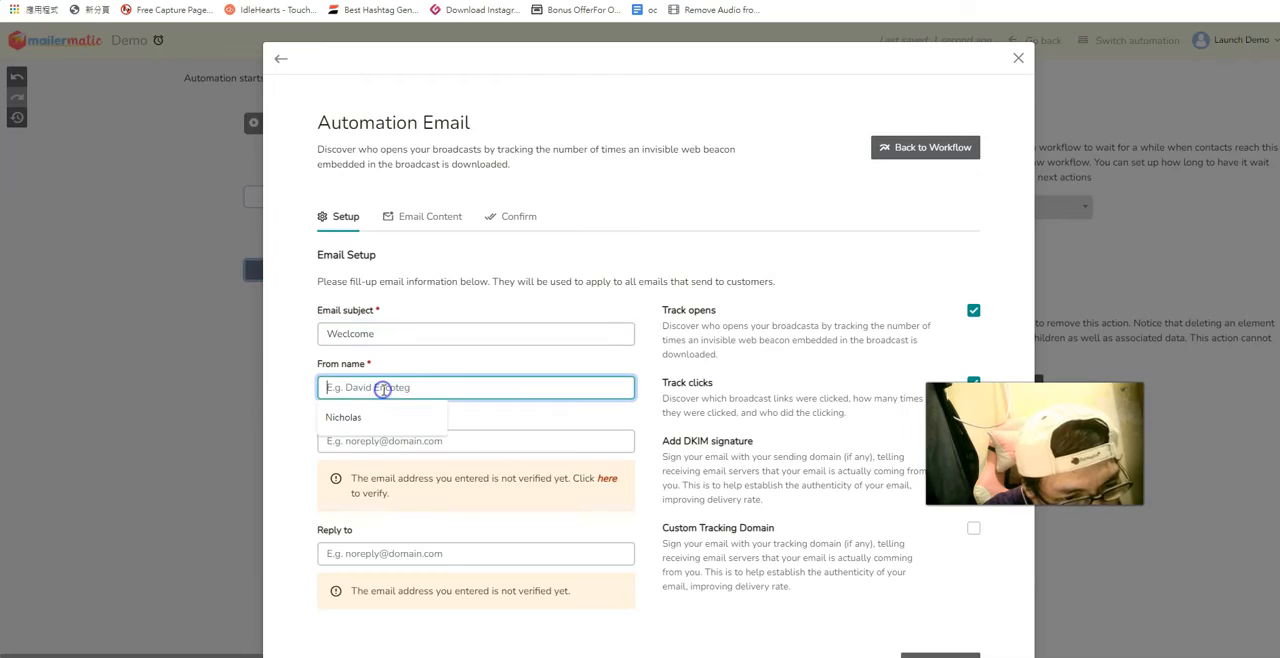
pyautogui.click(410, 416)
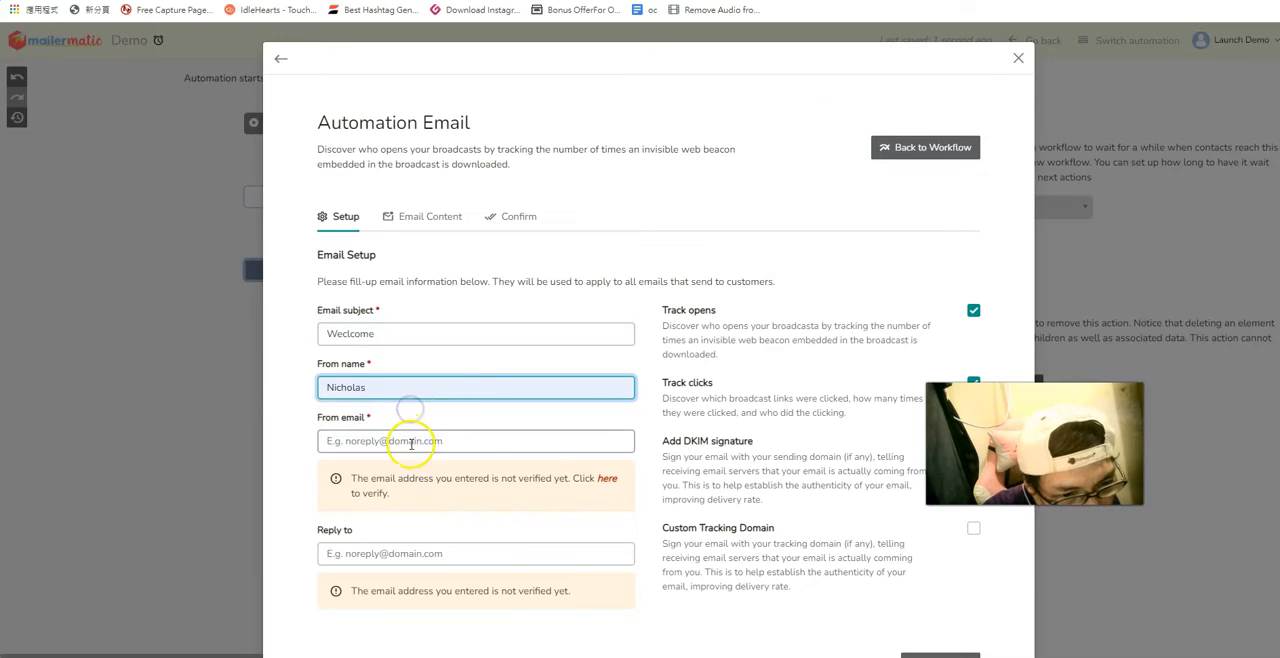
pyautogui.click(409, 442)
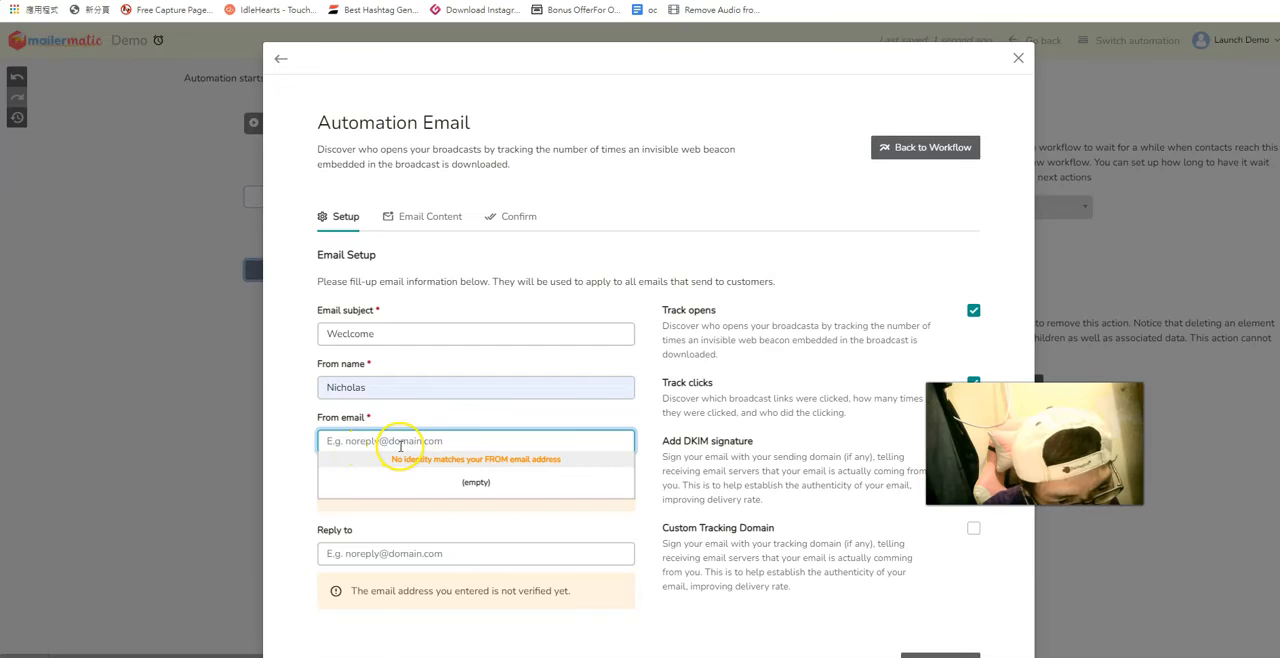
pyautogui.click(481, 416)
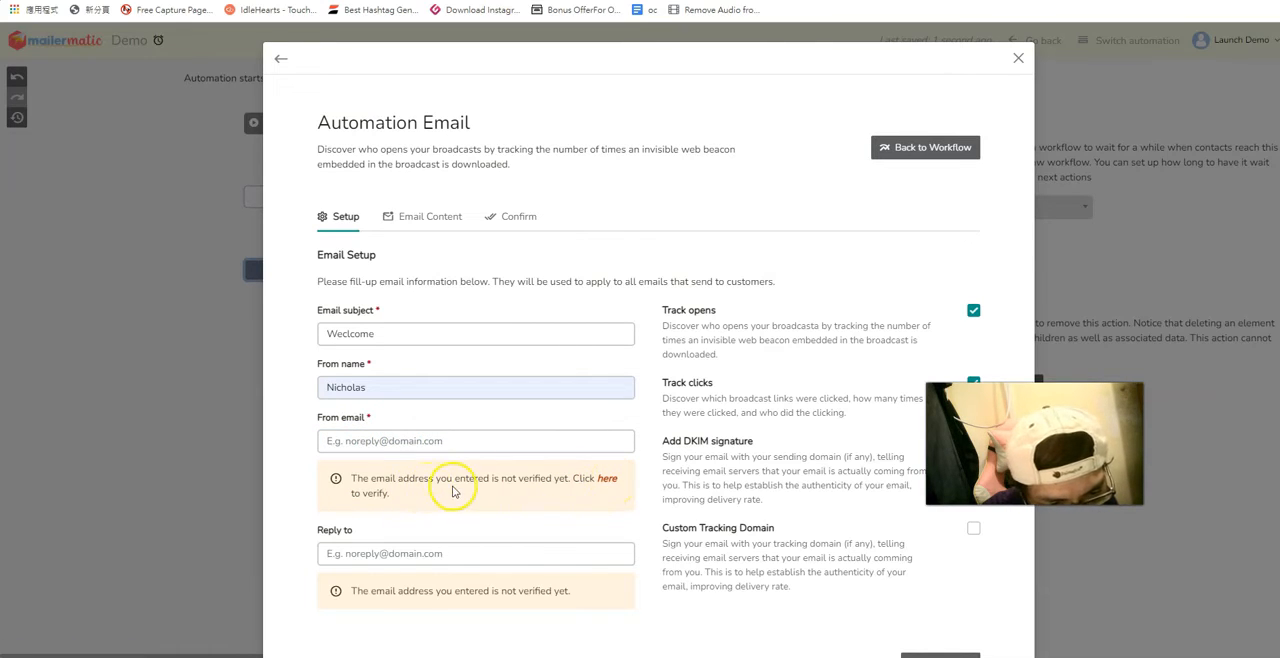
# Open the sender verification page in a separate browser tab and switch to it.
pyautogui.rightClick(615, 487)
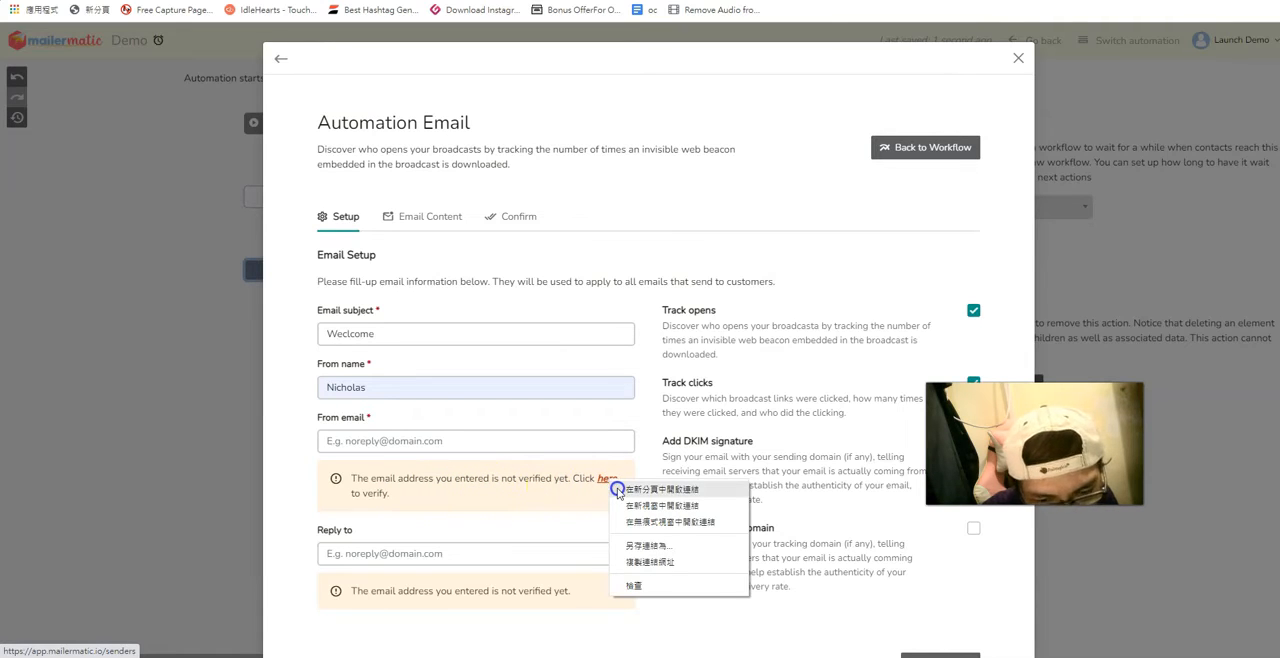
pyautogui.click(620, 485)
pyautogui.click(962, 2)
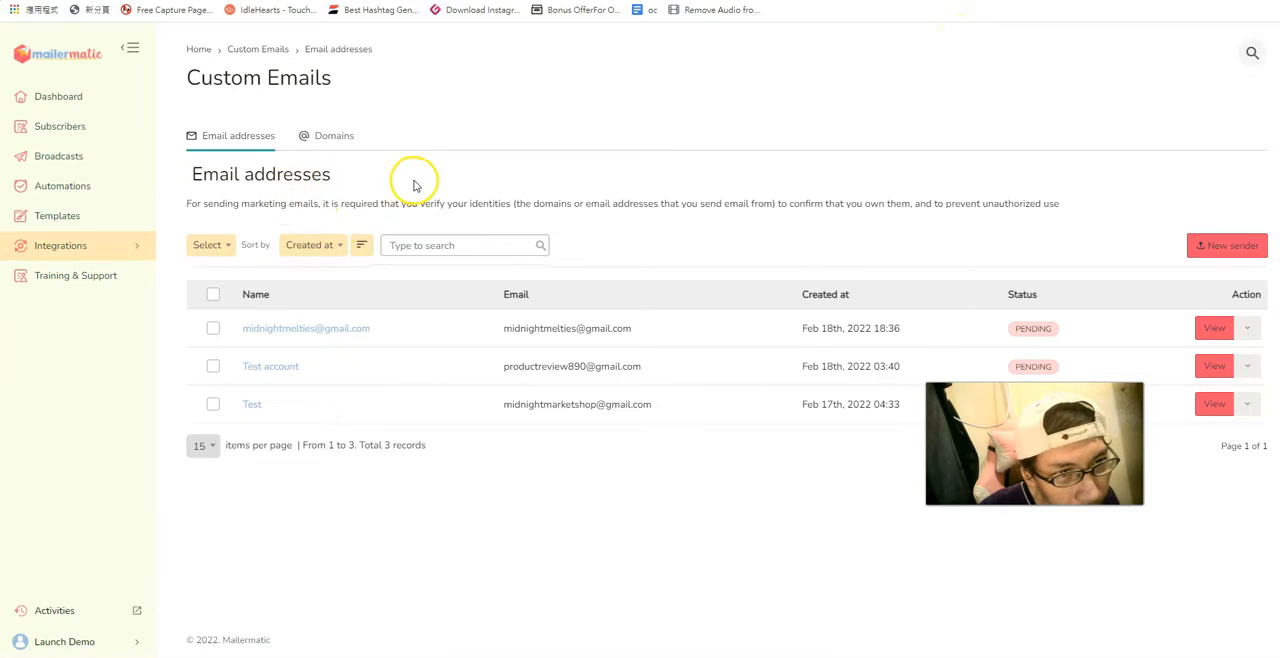
# Start a new sender and fill in its name and email address.
pyautogui.click(1235, 249)
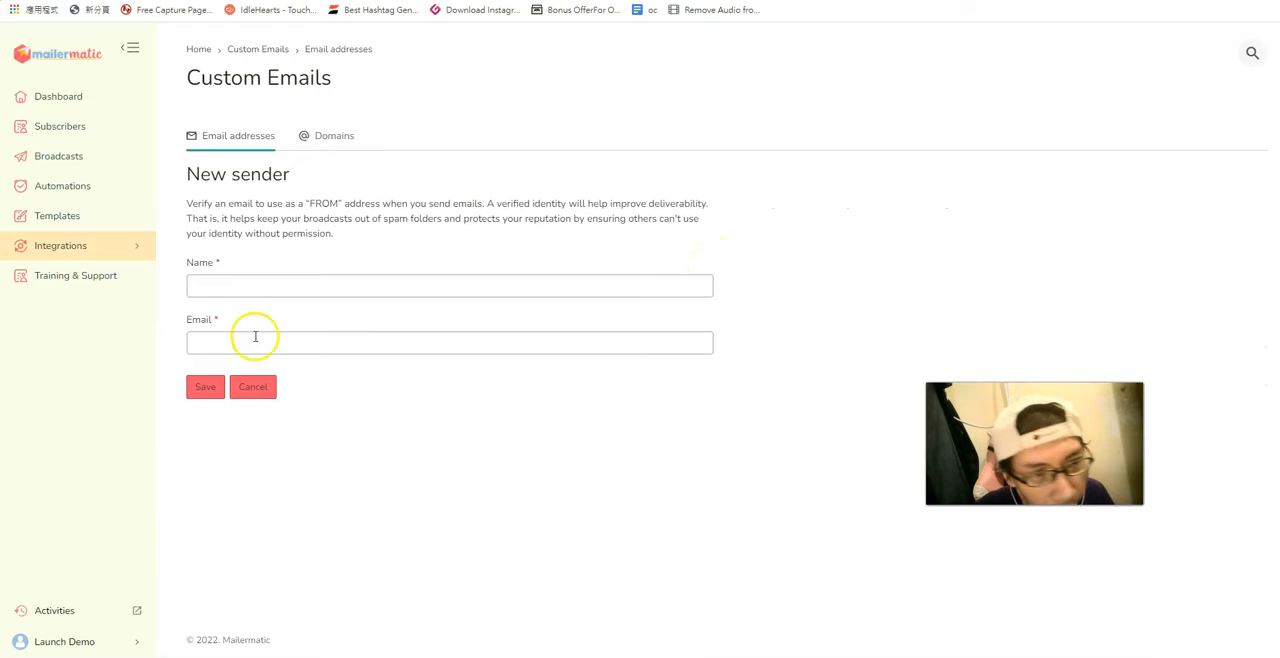
pyautogui.click(246, 286)
pyautogui.click(254, 322)
pyautogui.click(251, 344)
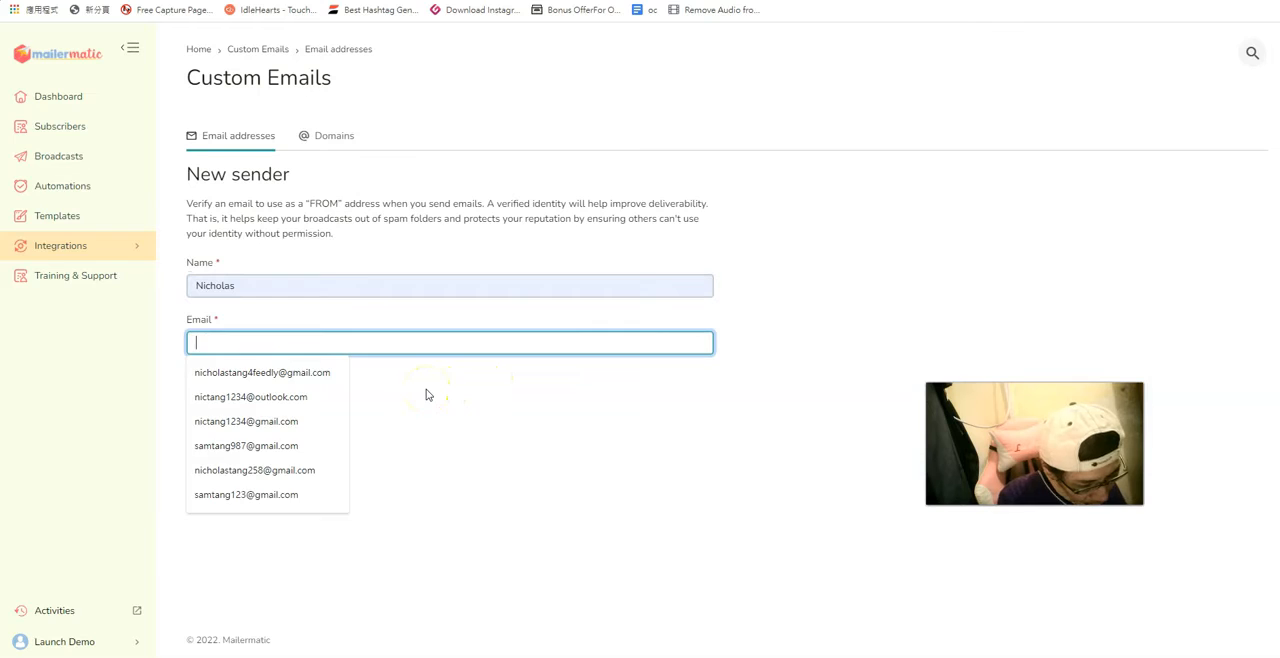
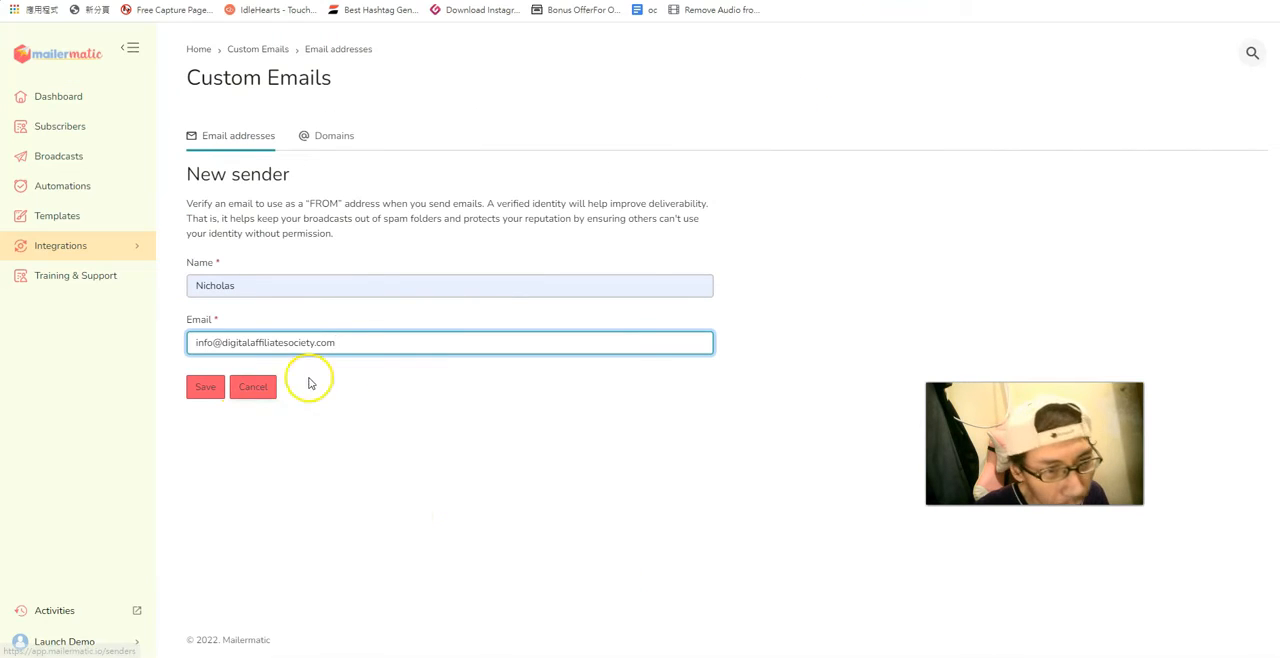
# Copy the new sender's email address into the automation email's From email and Reply to fields.
pyautogui.moveTo(346, 342); pyautogui.dragTo(167, 355)
pyautogui.hotkey('ctrl', 'c')
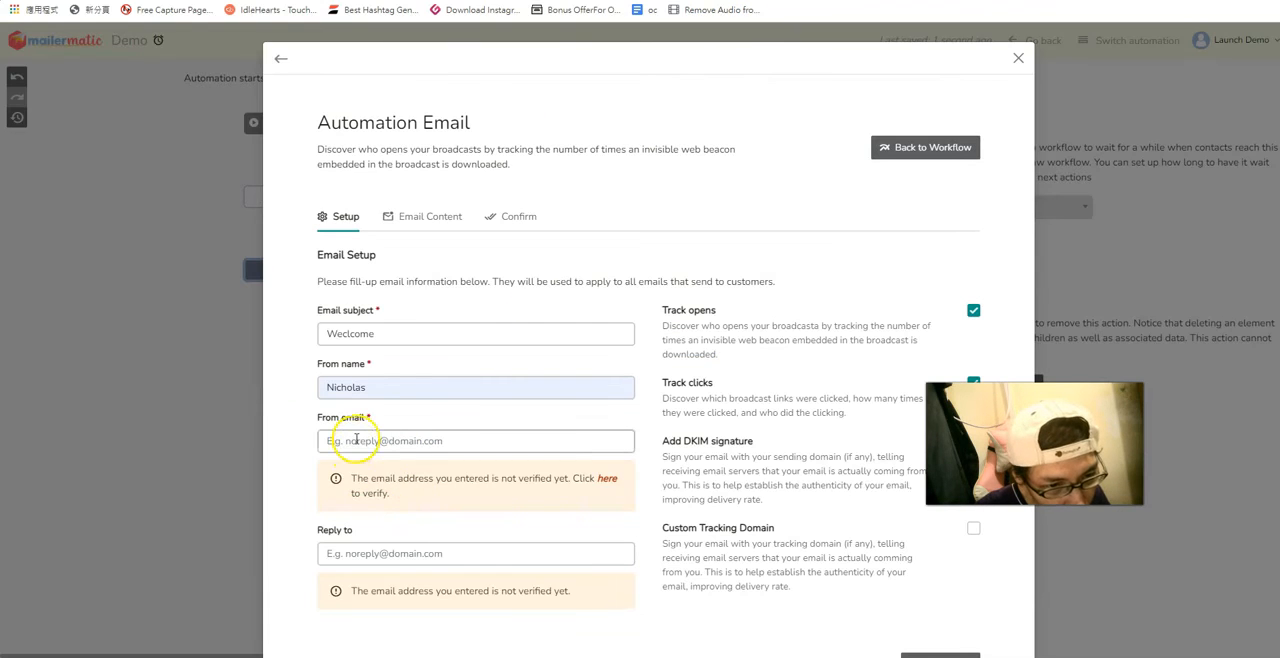
pyautogui.click(355, 440)
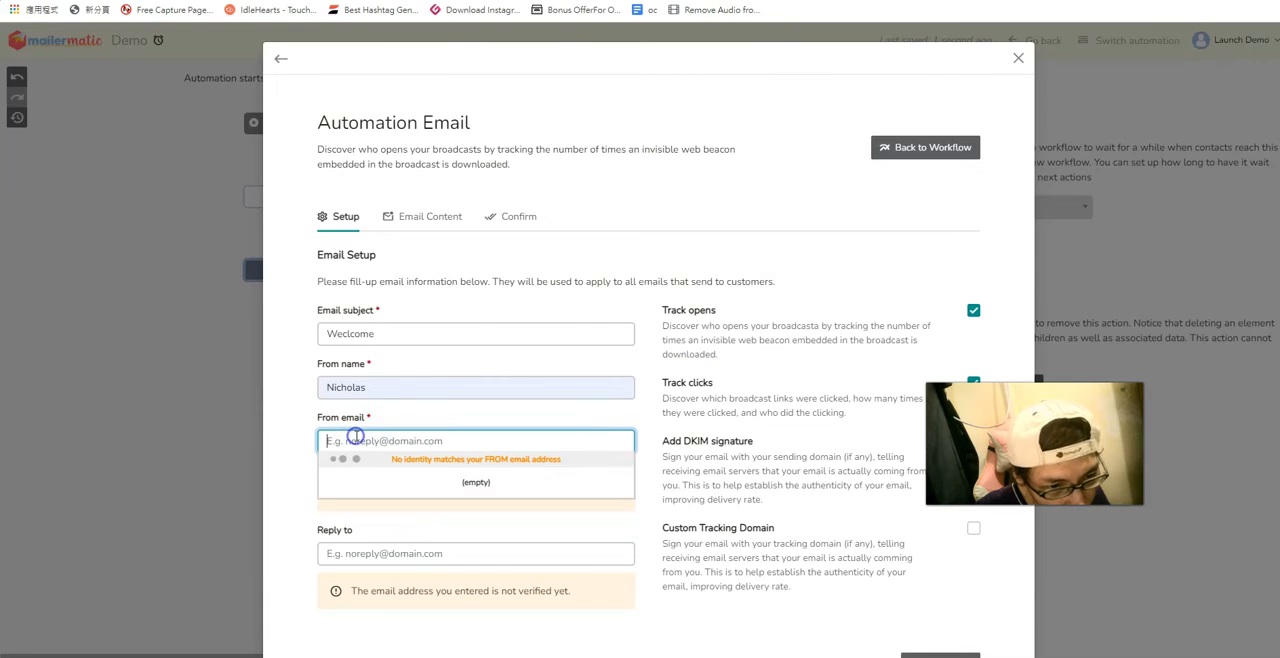
pyautogui.hotkey('ctrl', 'v')
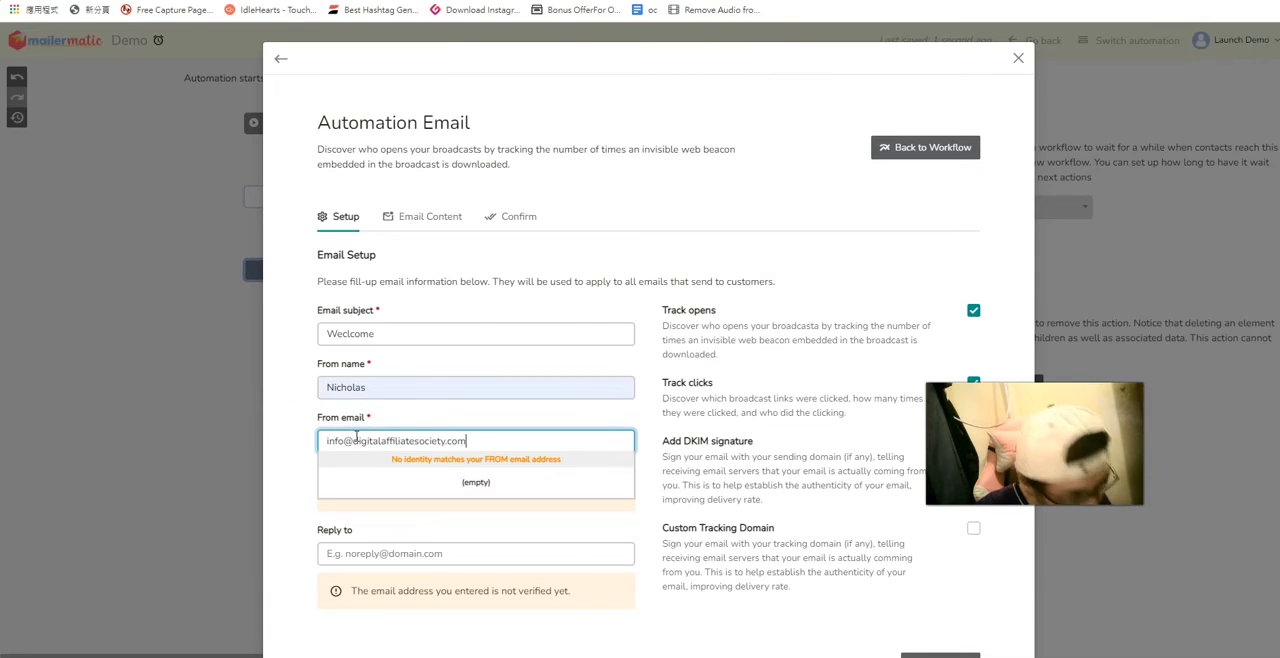
pyautogui.click(379, 556)
pyautogui.hotkey('ctrl', 'v')
pyautogui.click(379, 556)
pyautogui.hotkey('ctrl', 'v')
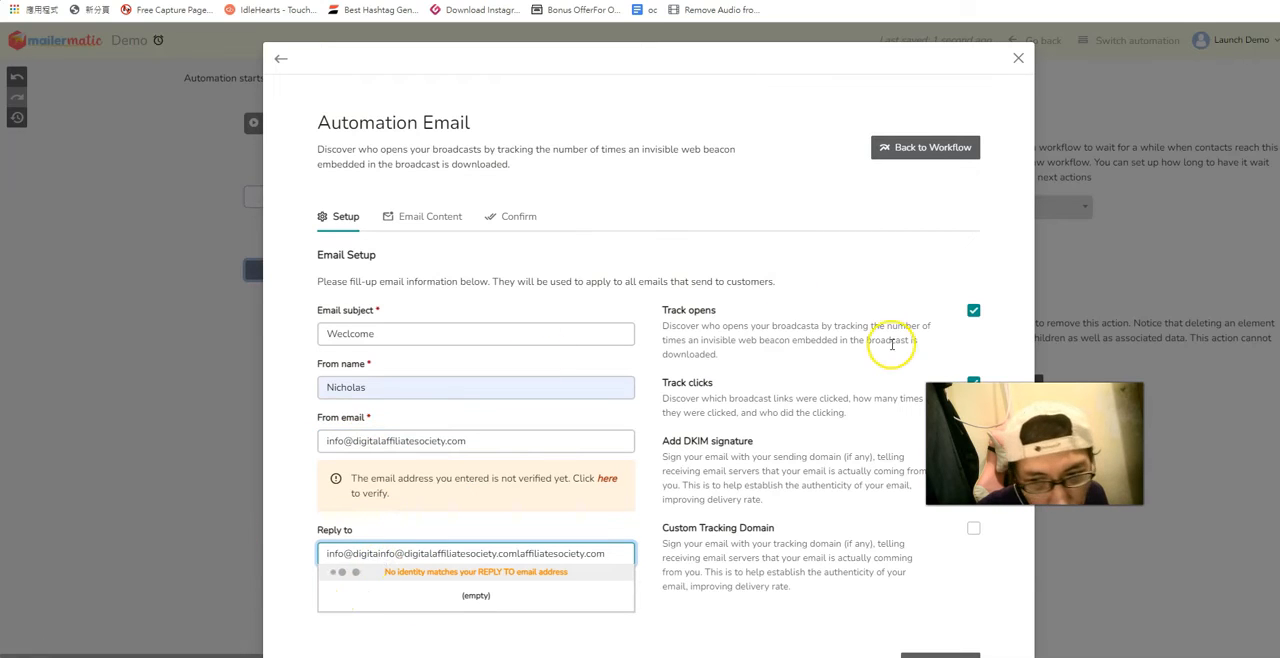
# Review the custom tracking domain option and save the automation email's setup.
pyautogui.moveTo(1035, 443); pyautogui.dragTo(1103, 536)
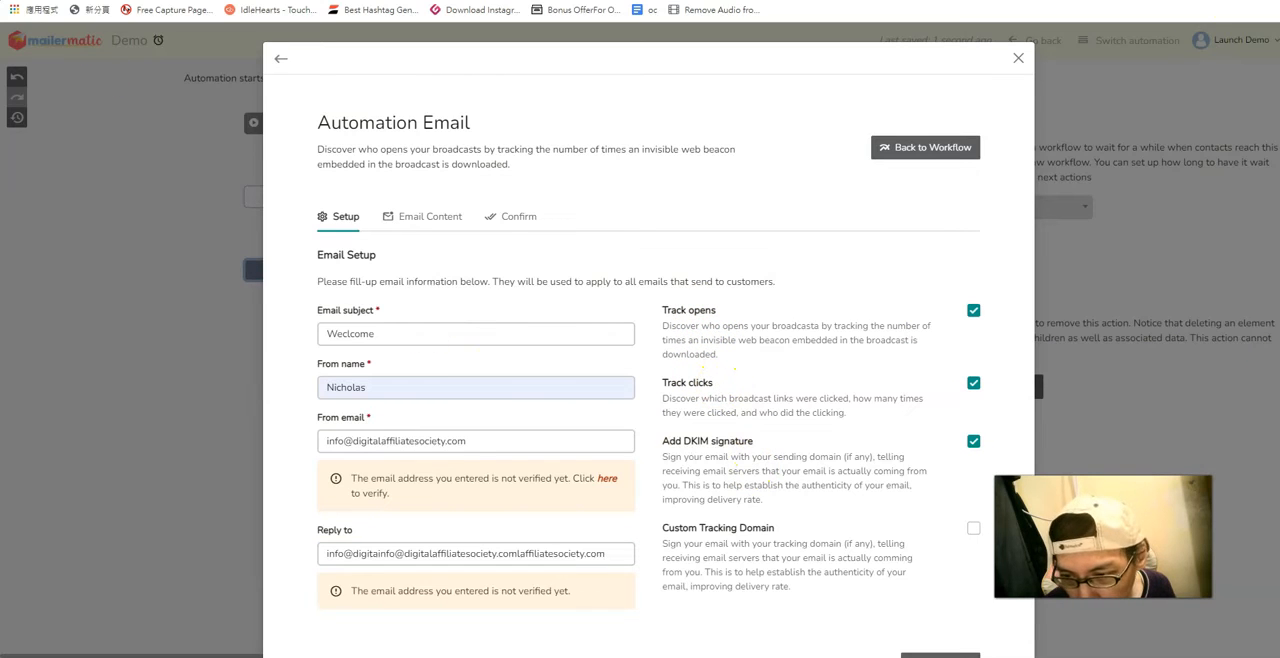
pyautogui.moveTo(663, 527); pyautogui.dragTo(791, 587)
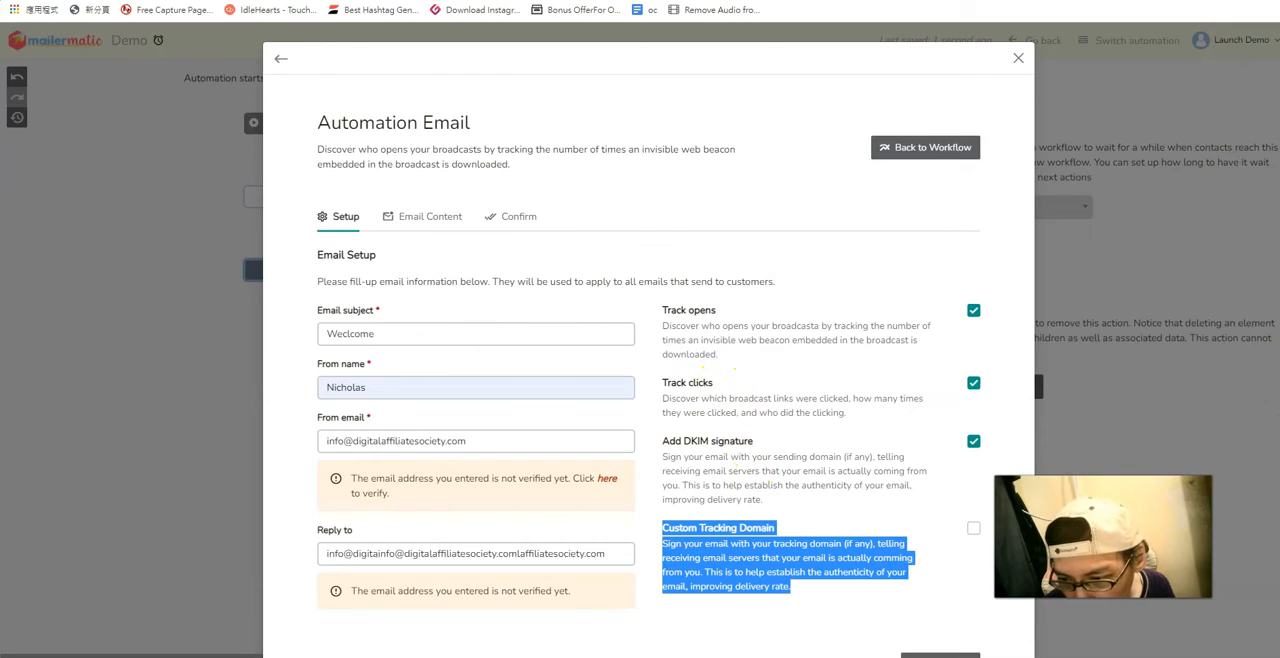
pyautogui.scroll(-2, 930, 626)
pyautogui.click(930, 605)
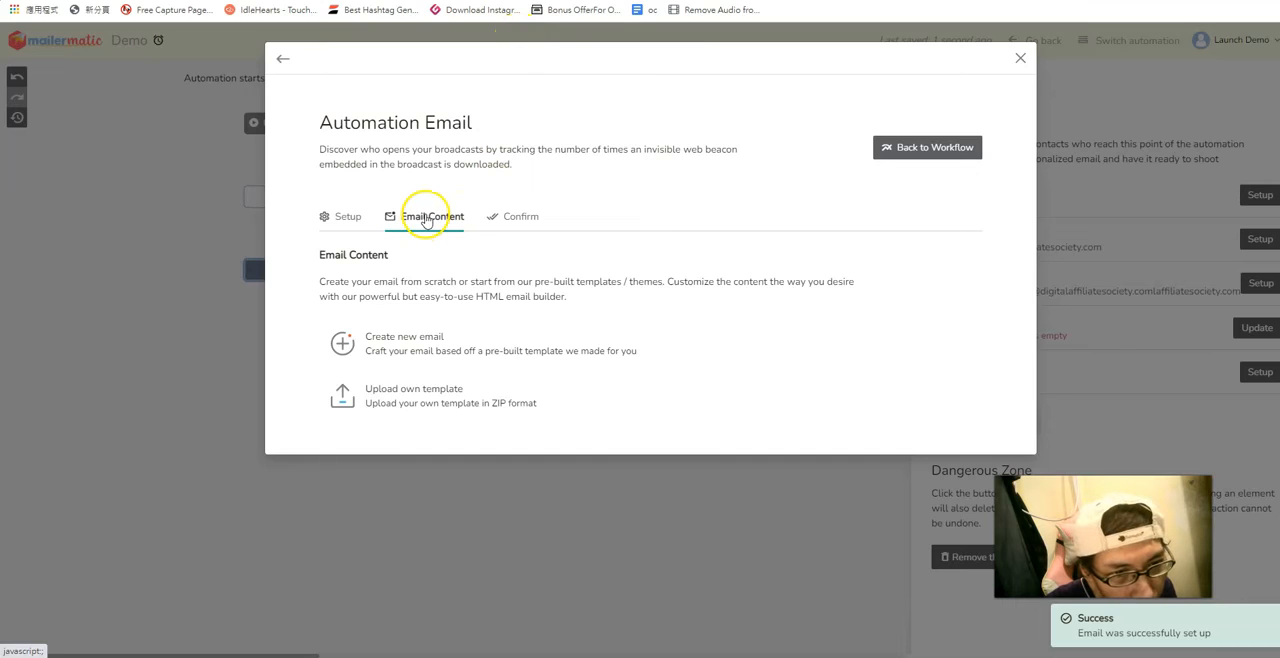
# Look over the email content options, return to the workflow and inspect the warning on the welcome email action.
pyautogui.moveTo(442, 356)
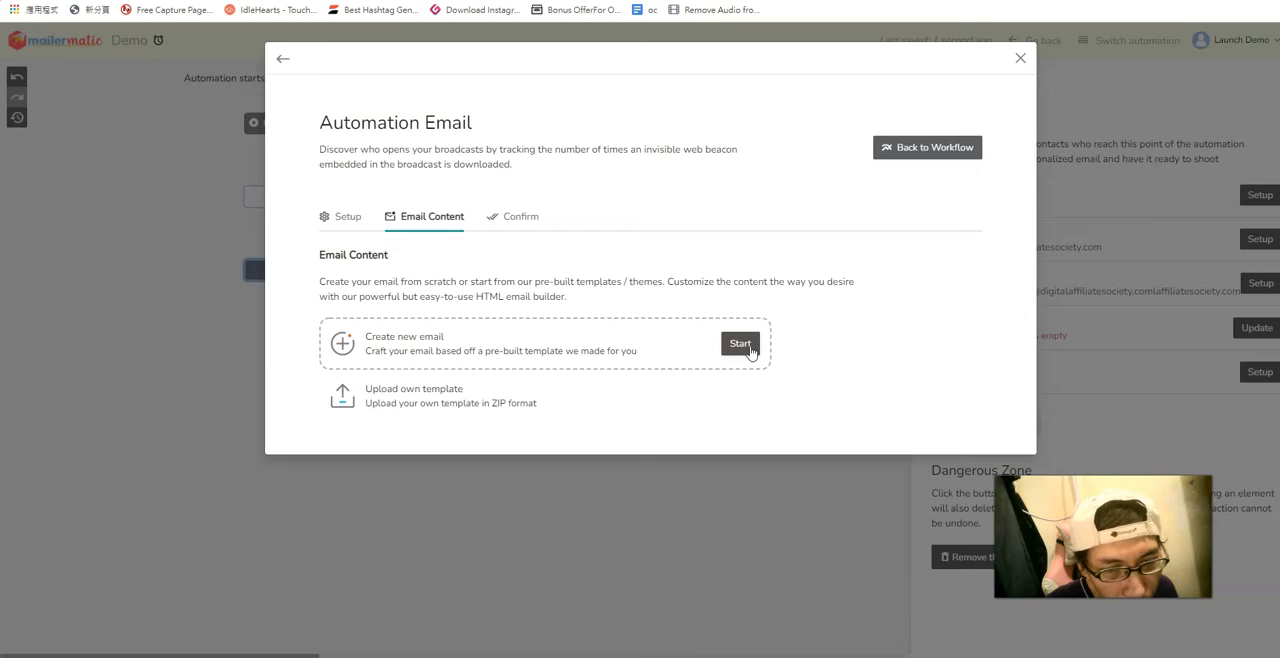
pyautogui.click(516, 220)
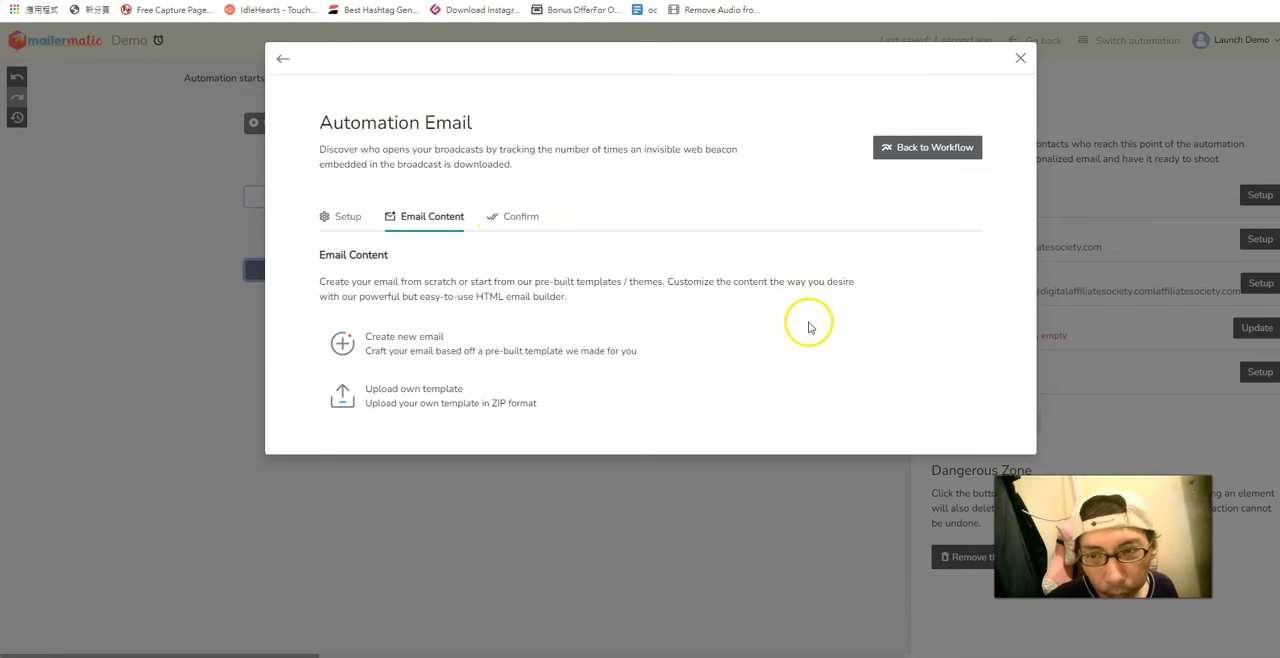
pyautogui.click(907, 150)
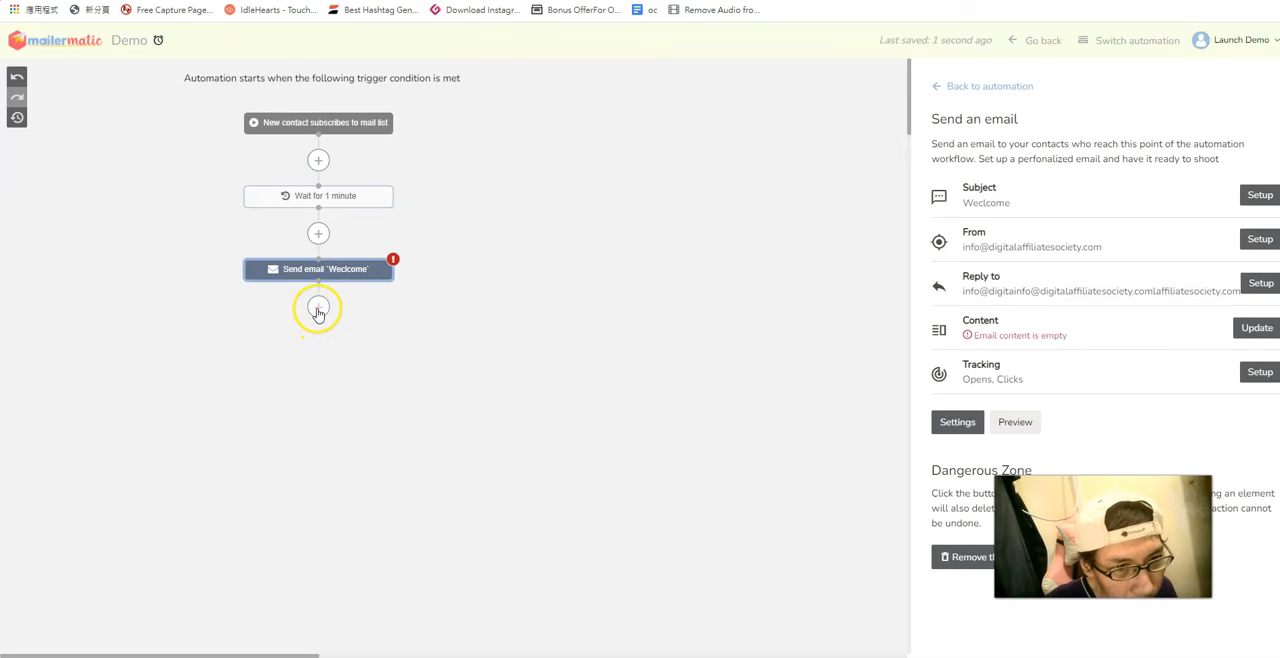
pyautogui.click(370, 271)
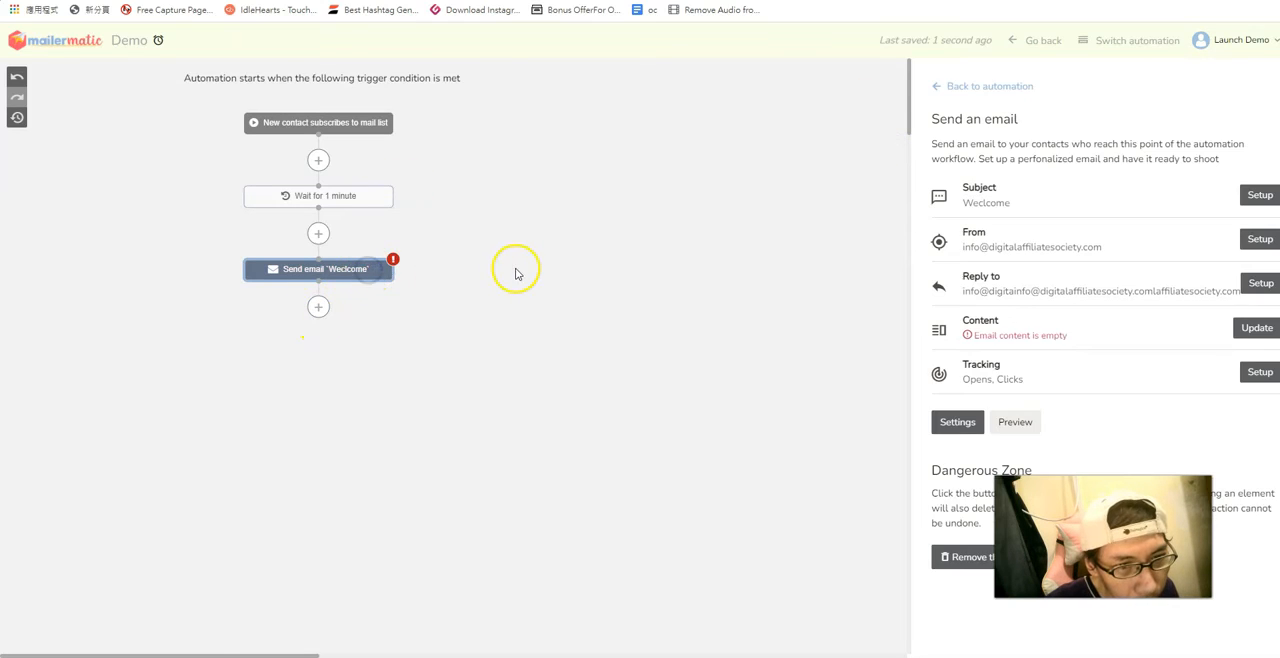
pyautogui.moveTo(396, 265)
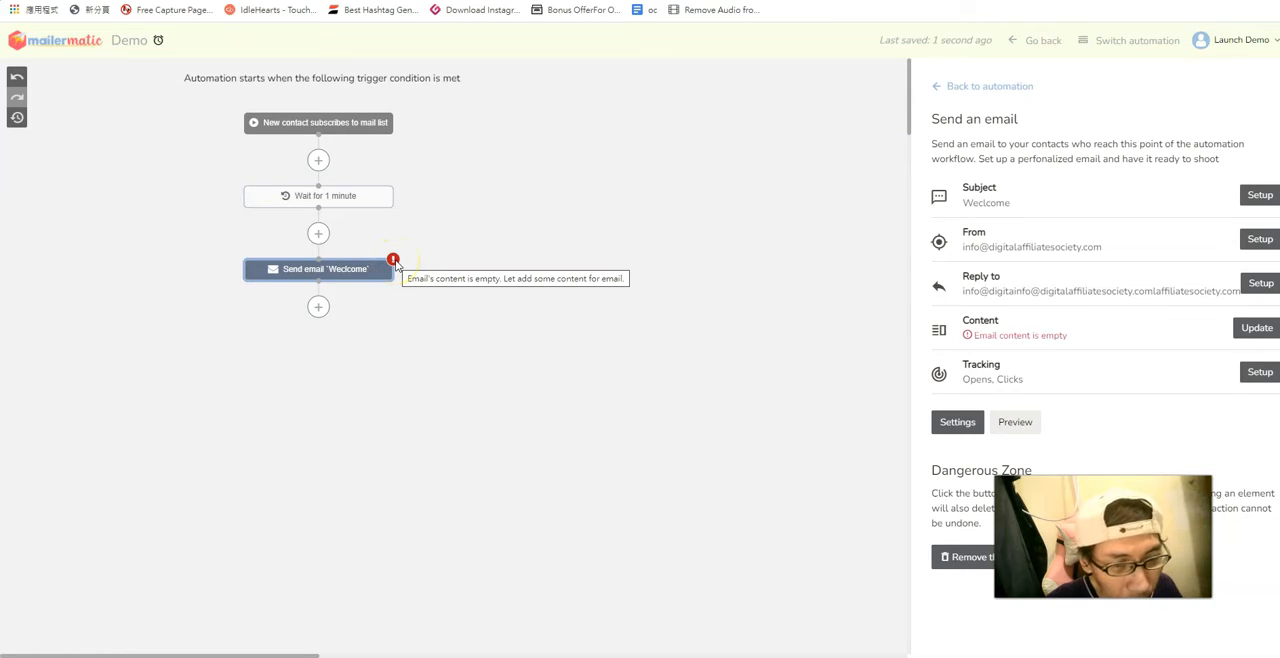
pyautogui.click(394, 261)
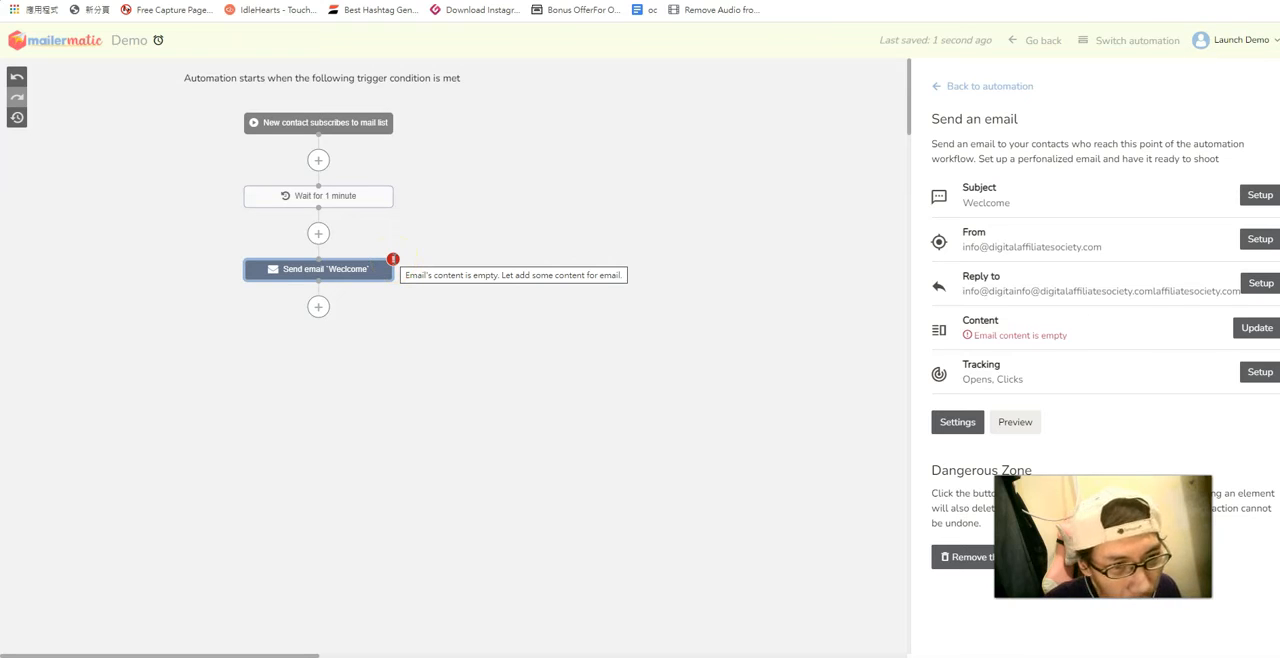
# Add a Wait action of 30 minutes after the welcome email in the workflow.
pyautogui.click(319, 307)
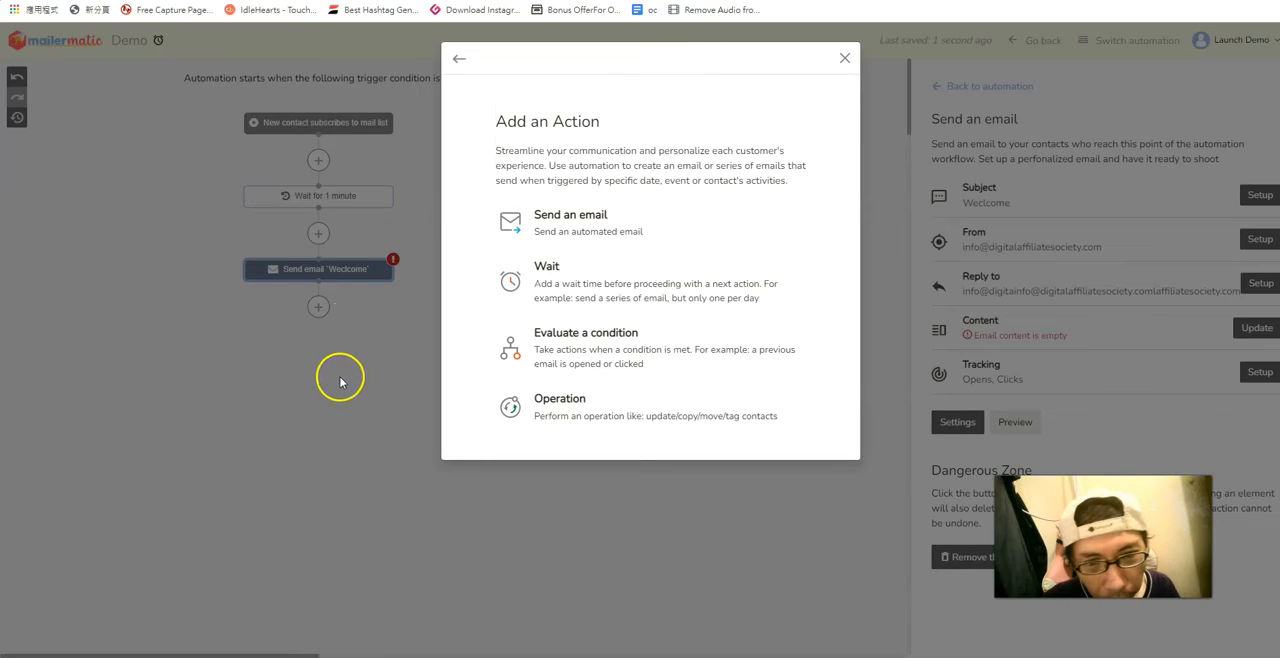
pyautogui.click(632, 277)
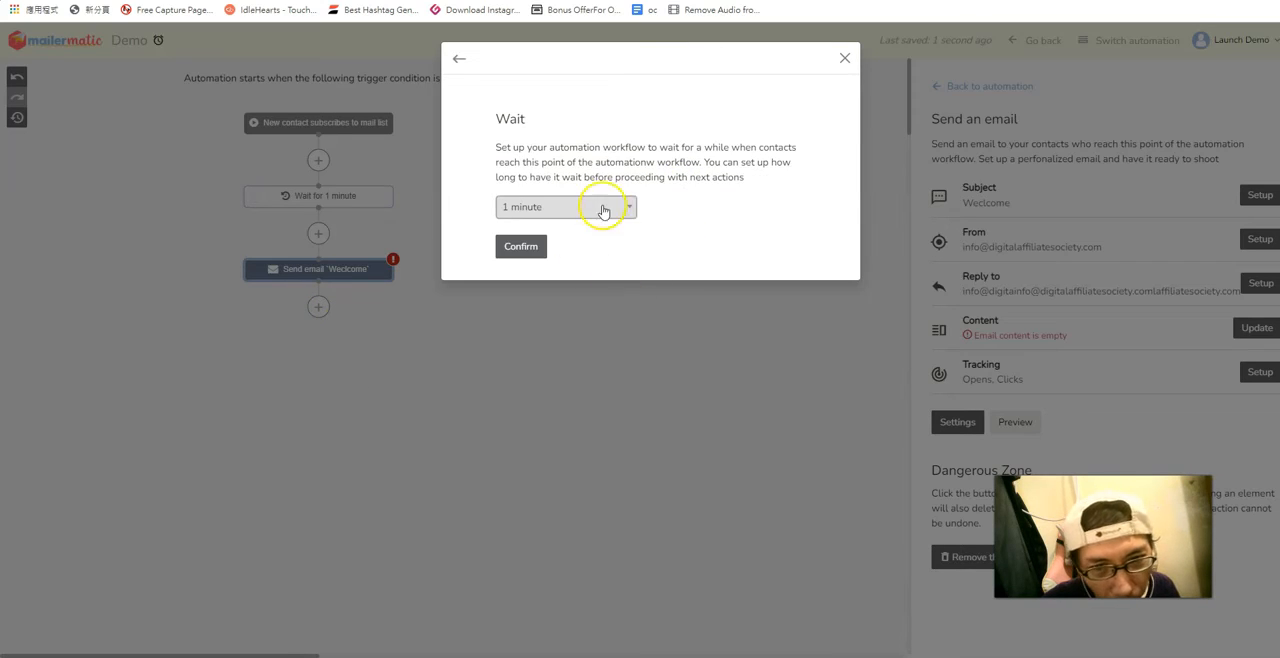
pyautogui.click(629, 201)
pyautogui.click(586, 254)
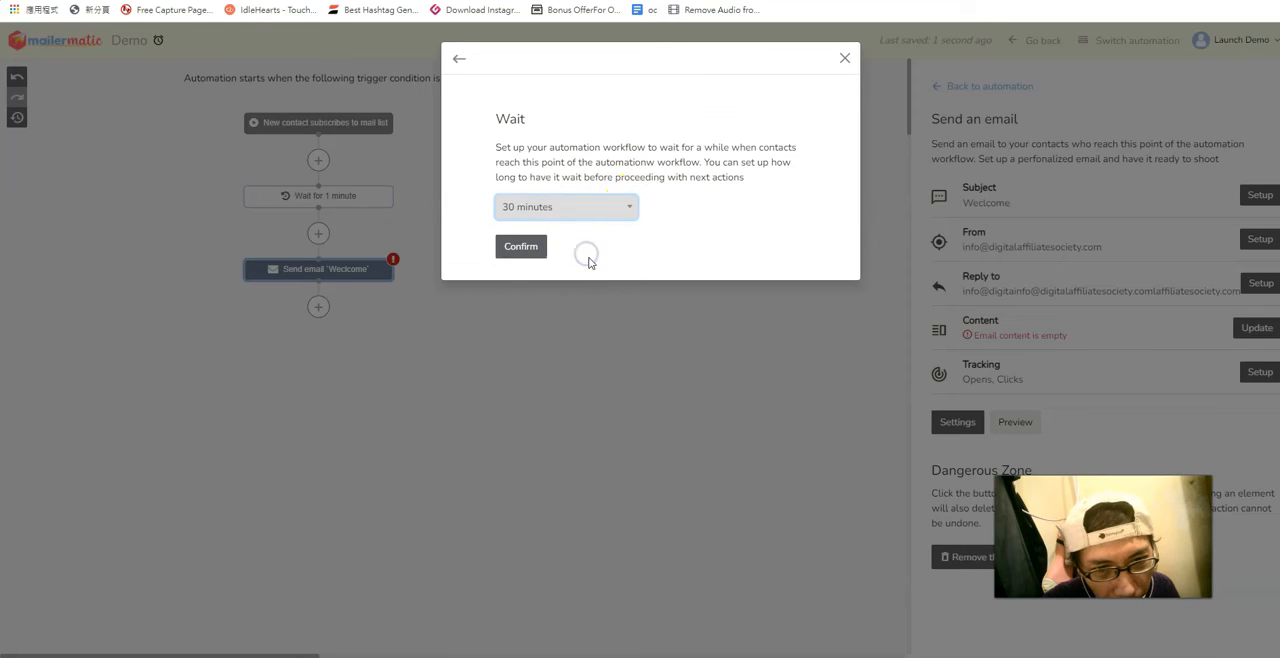
pyautogui.click(518, 246)
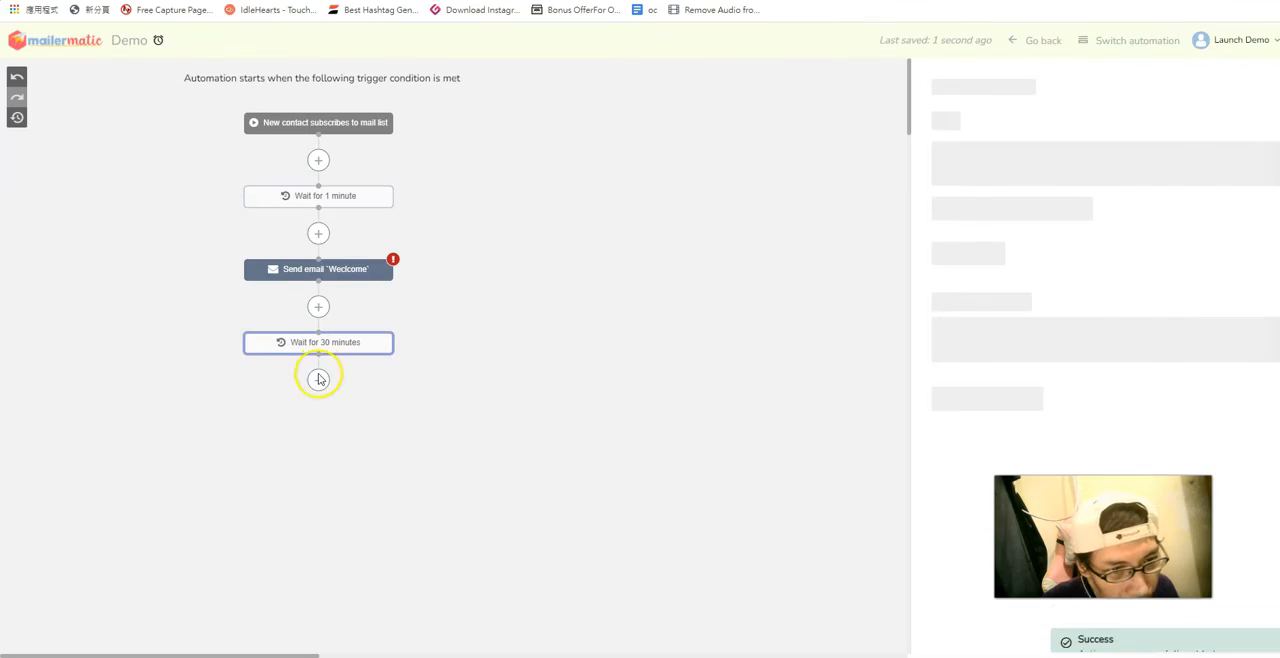
# Add a second Send an email action after the 30-minute wait and close its setup form without filling it in.
pyautogui.click(318, 380)
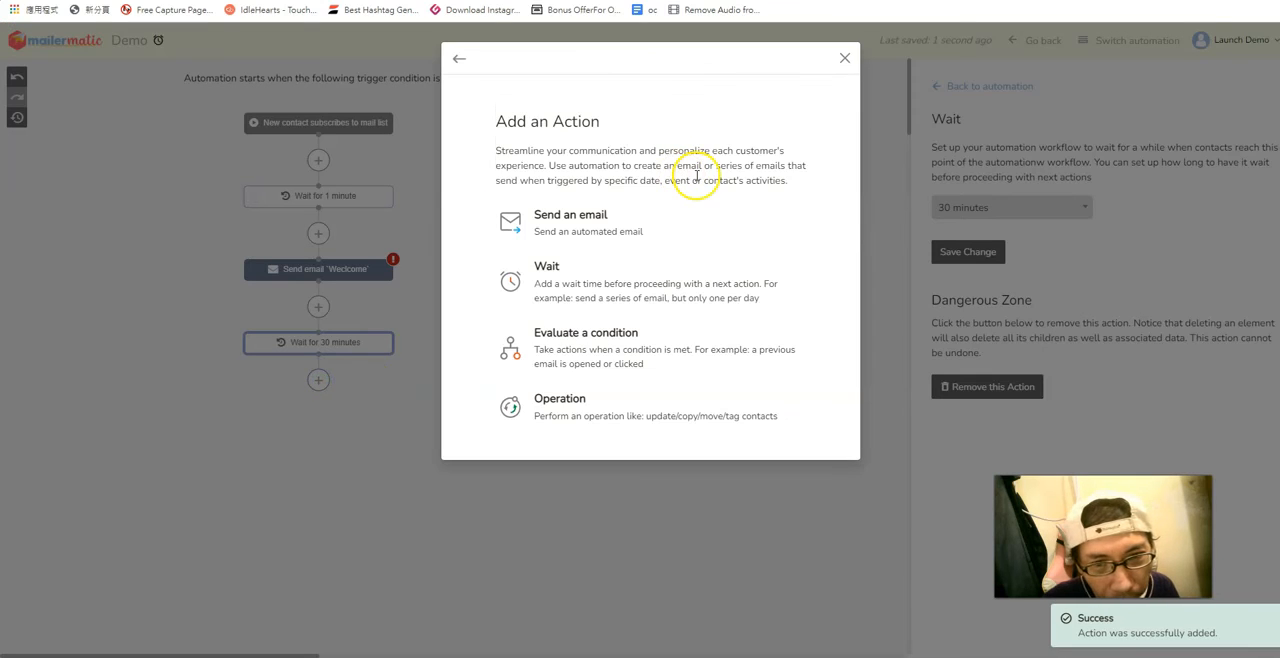
pyautogui.click(597, 225)
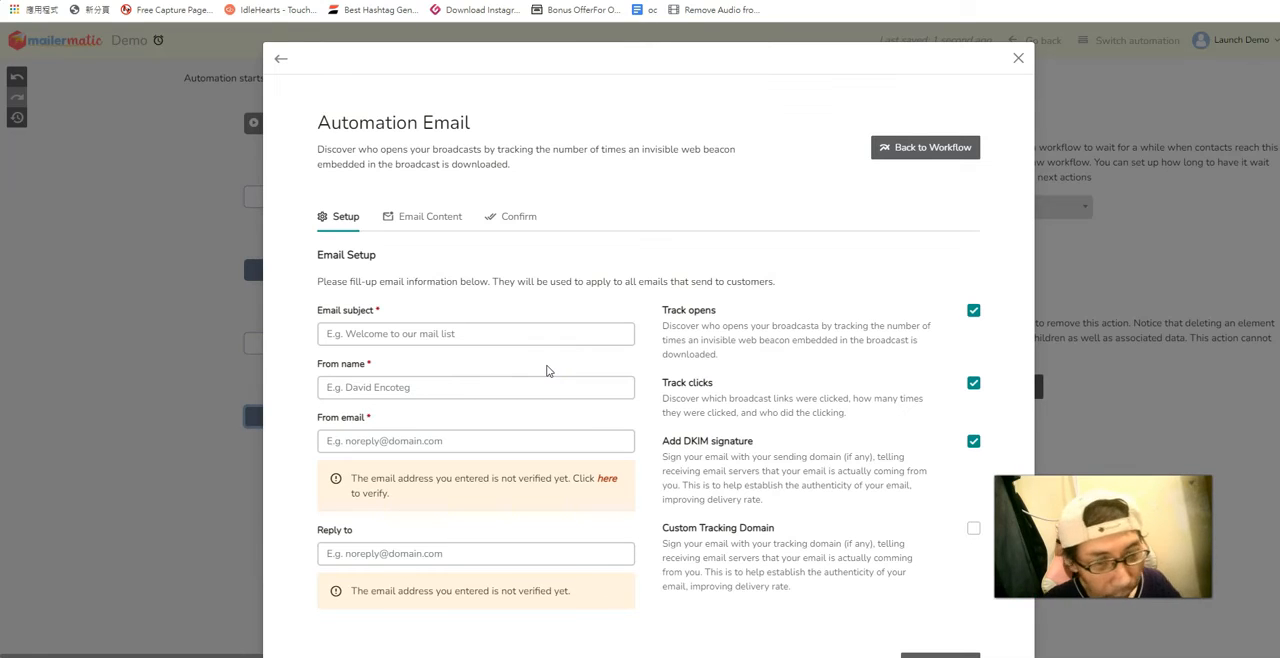
pyautogui.click(1018, 58)
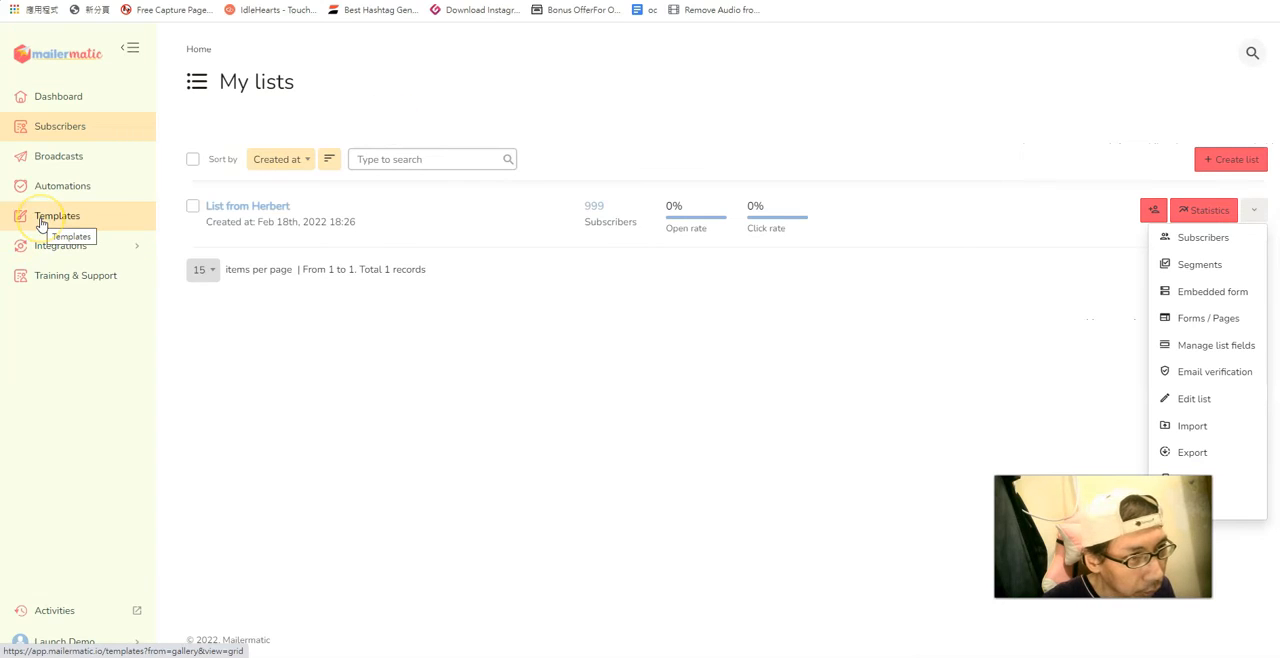
# Open the template gallery, filter it to the Basic category and switch it back to All categories.
pyautogui.click(45, 222)
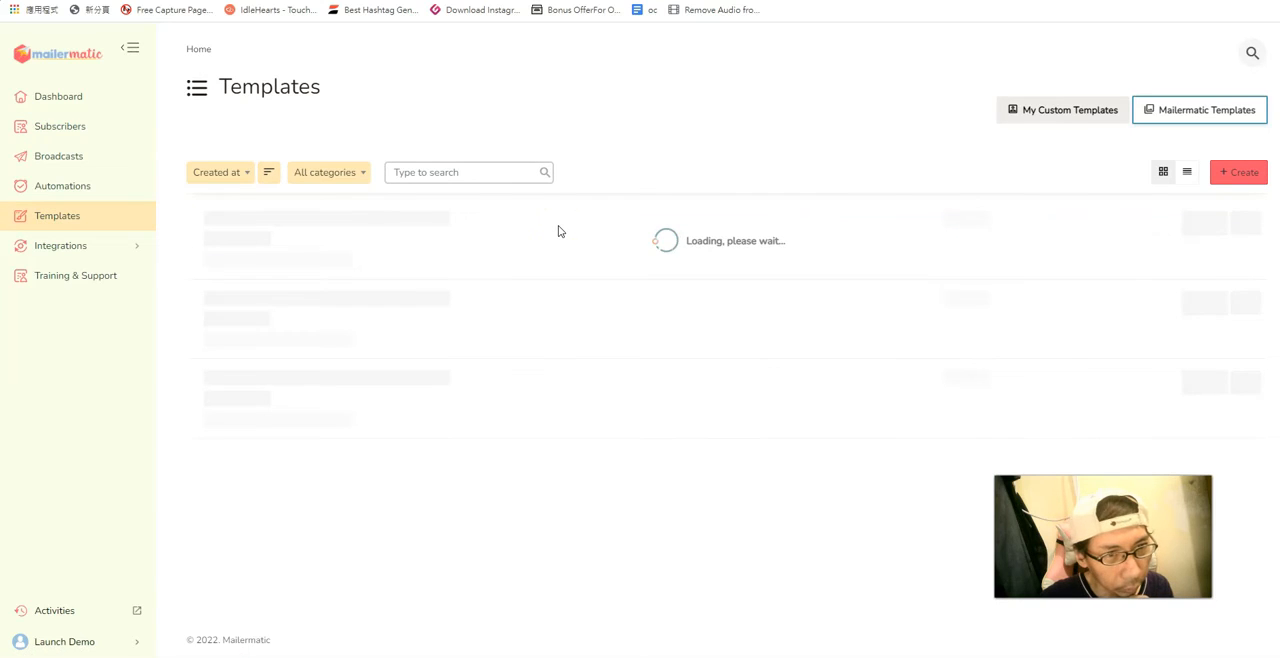
pyautogui.click(357, 175)
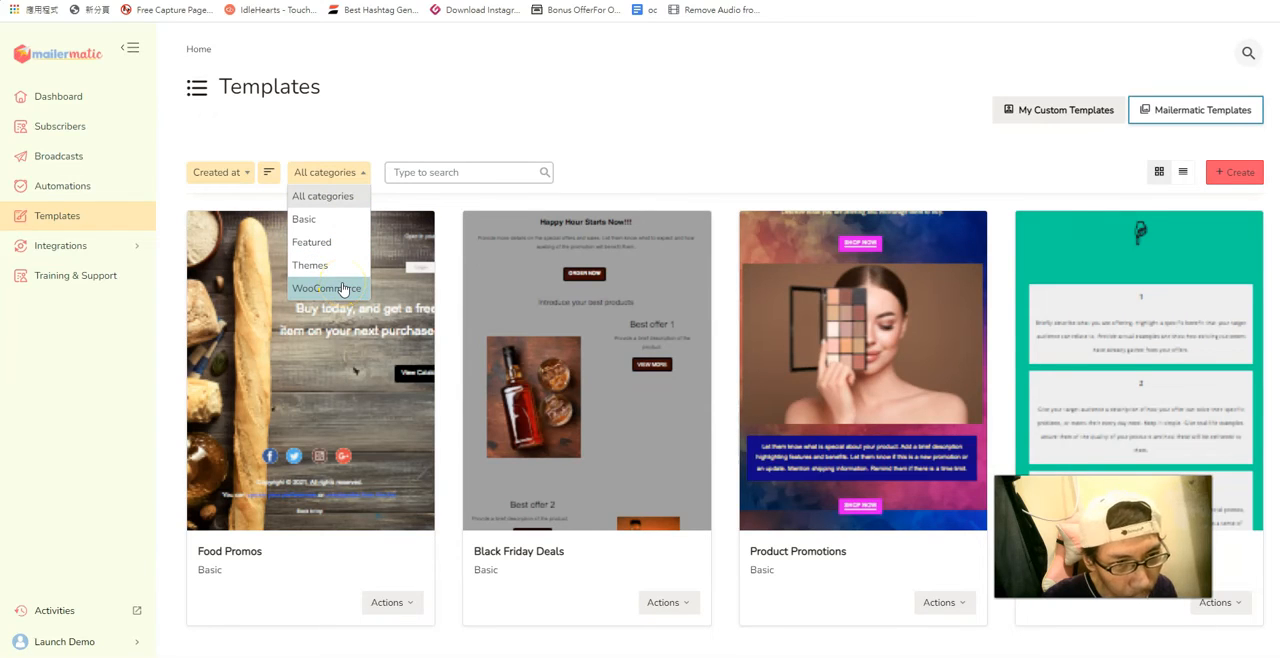
pyautogui.click(332, 229)
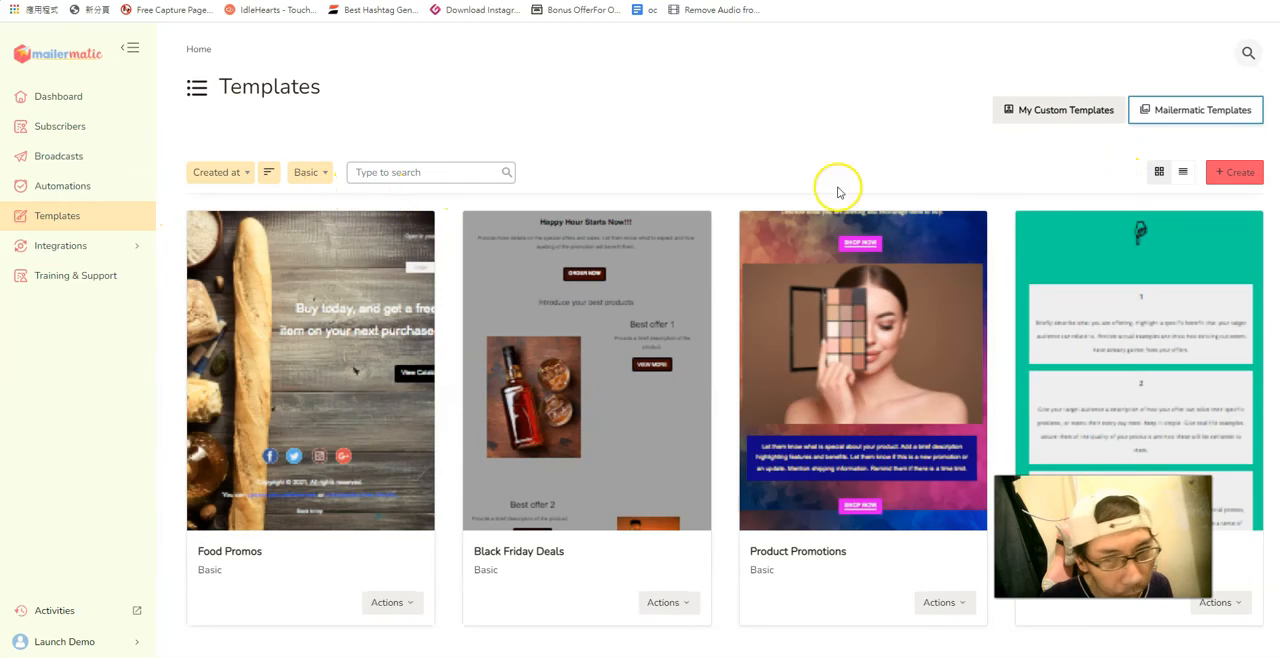
pyautogui.click(326, 172)
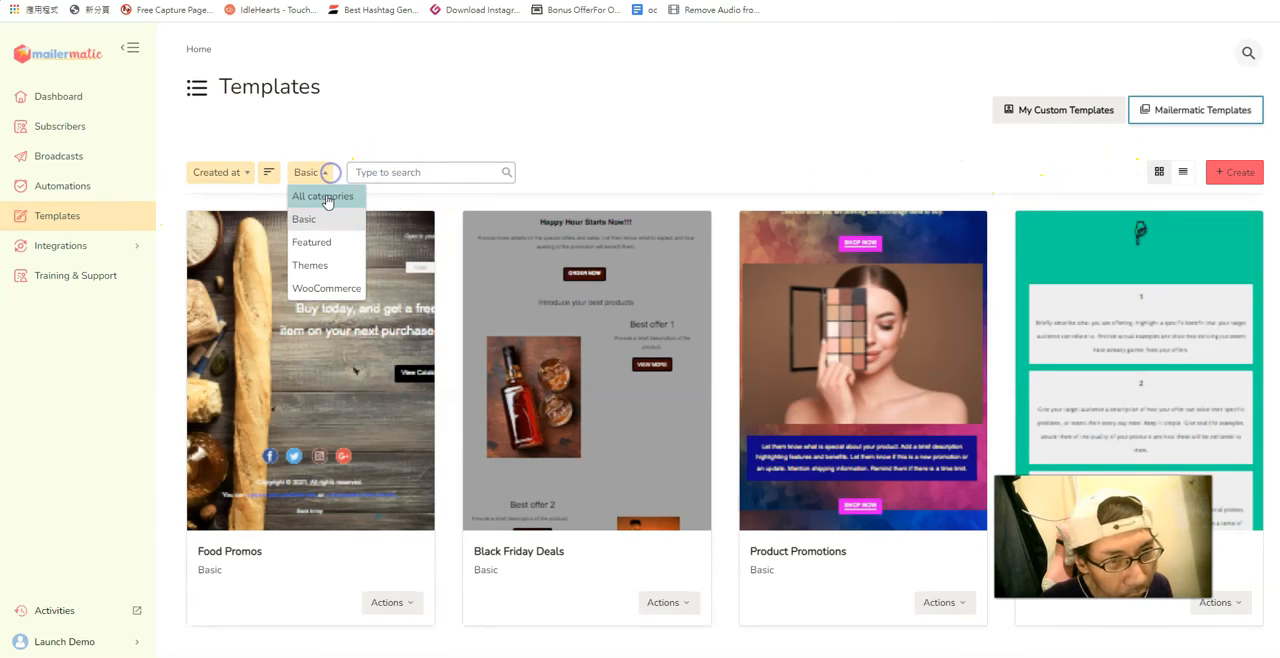
pyautogui.click(330, 194)
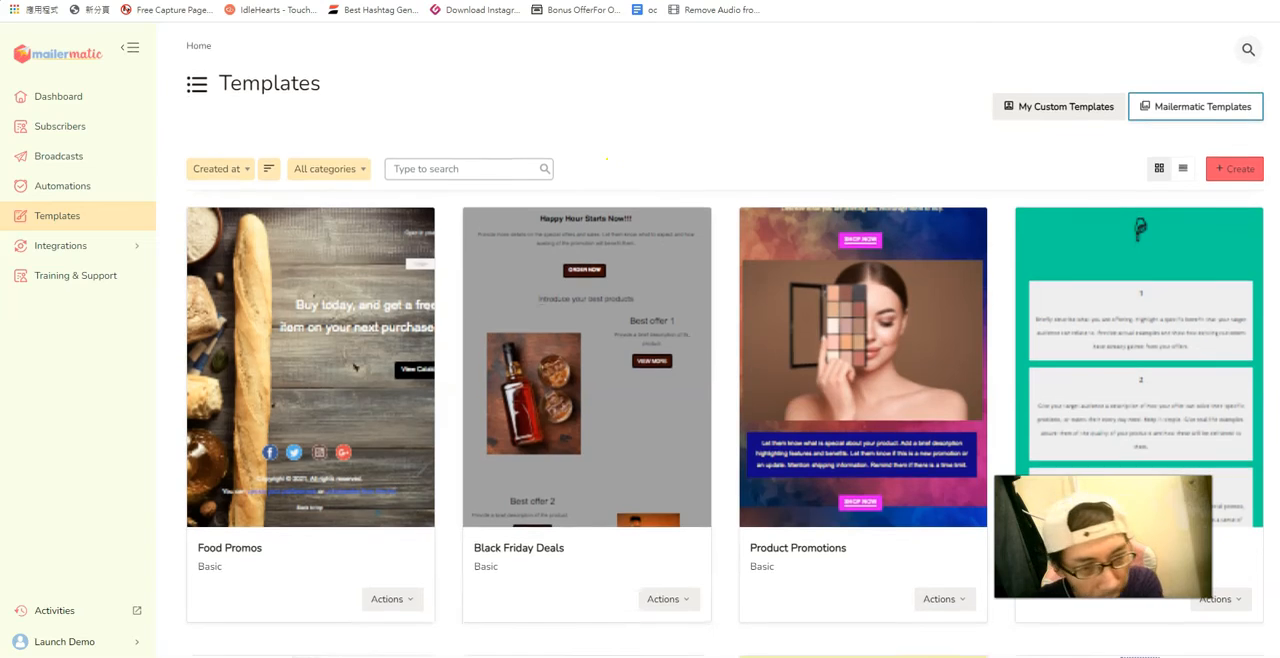
# Show 24 items per page in the template gallery and look through the listed designs.
pyautogui.scroll(-5, 597, 275)
pyautogui.scroll(-1, 725, 340)
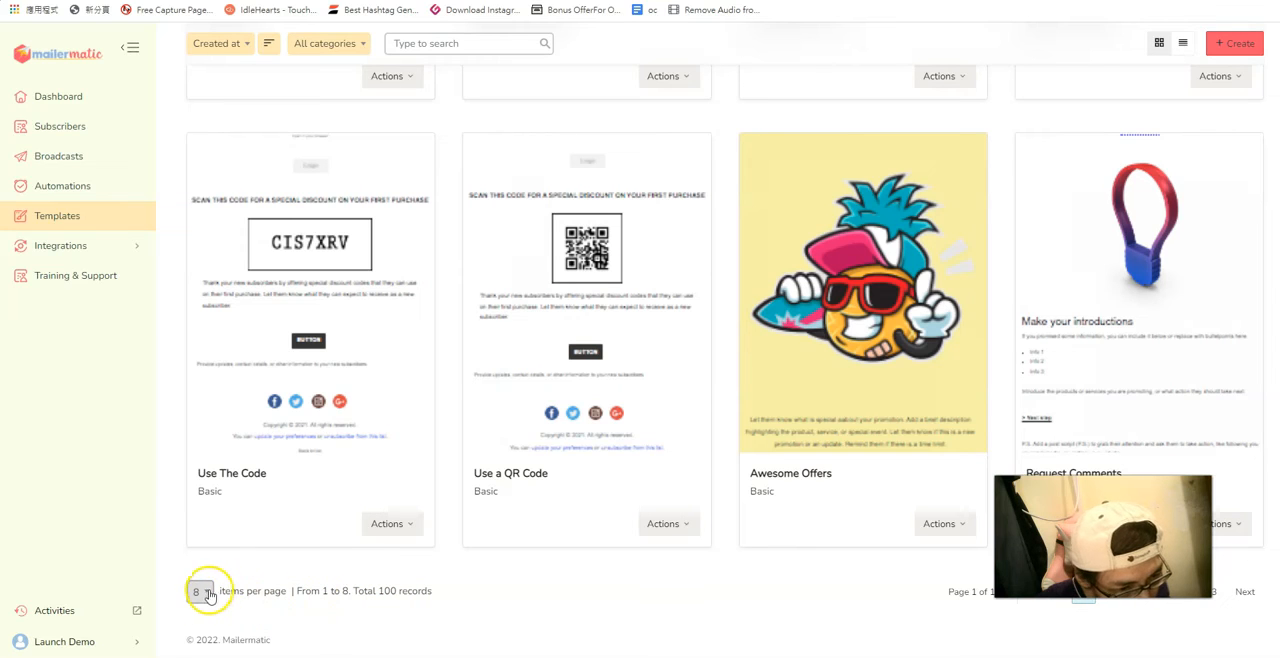
pyautogui.click(200, 592)
pyautogui.click(199, 568)
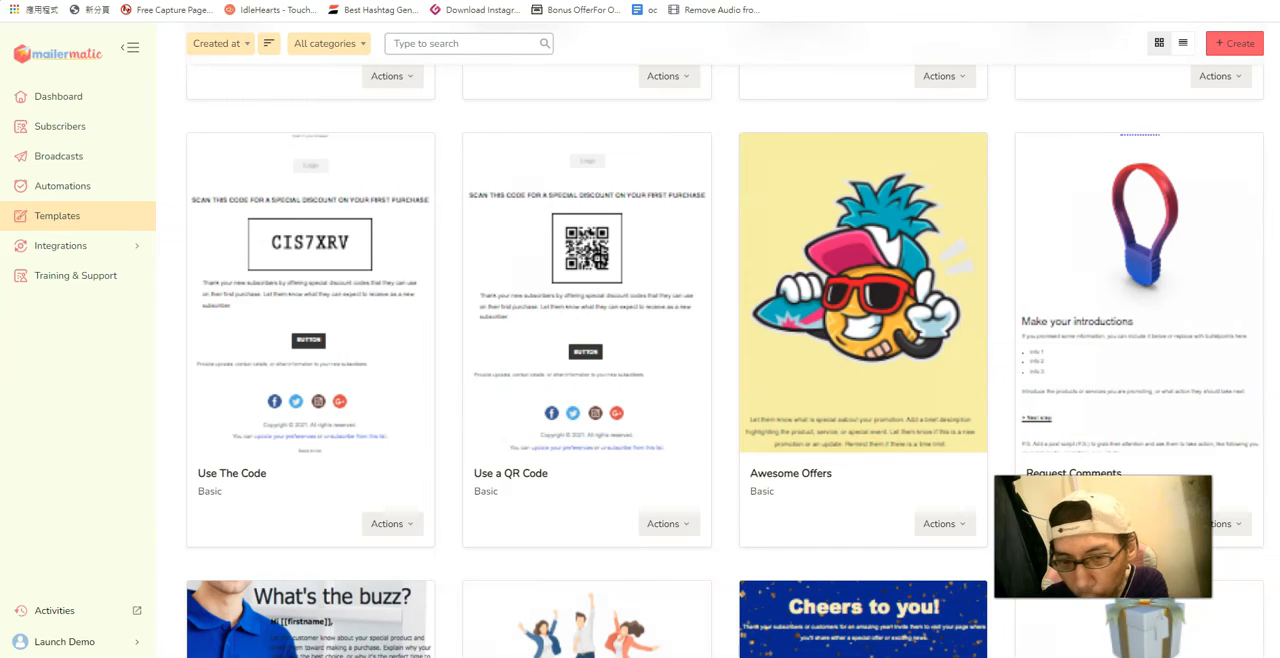
pyautogui.scroll(-15, 725, 340)
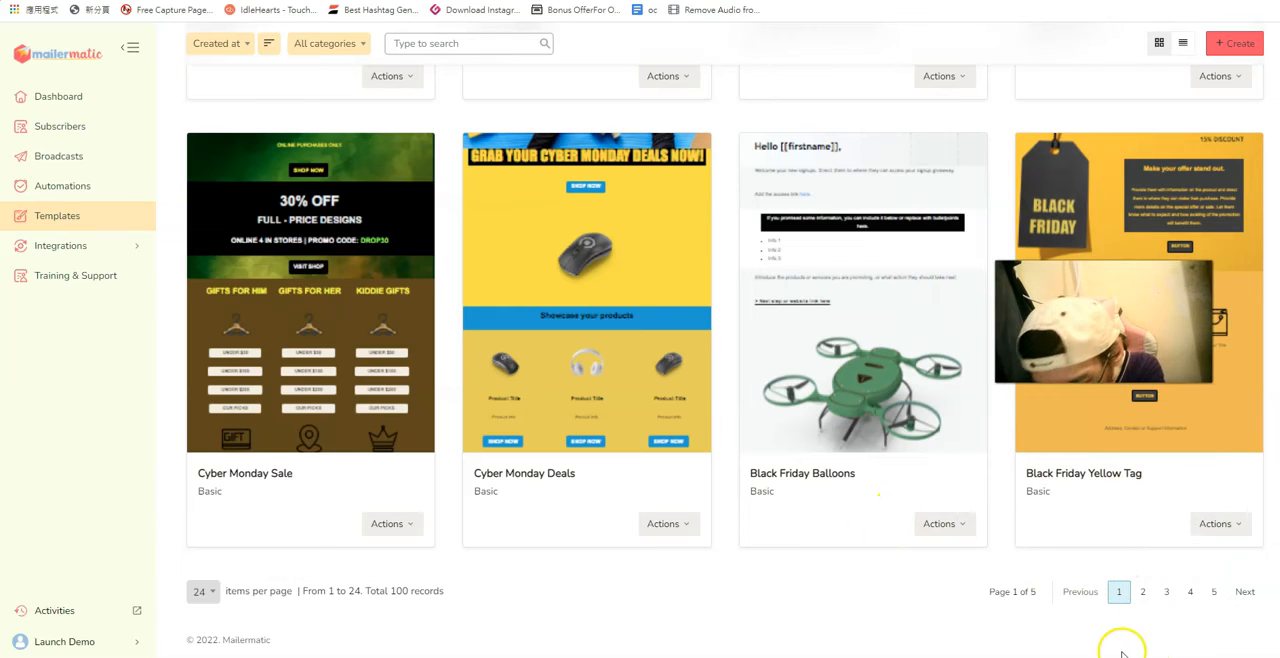
# Go to page 5 of the template gallery, preview the Abandoned Cart Email #2 template and close the preview.
pyautogui.click(1214, 591)
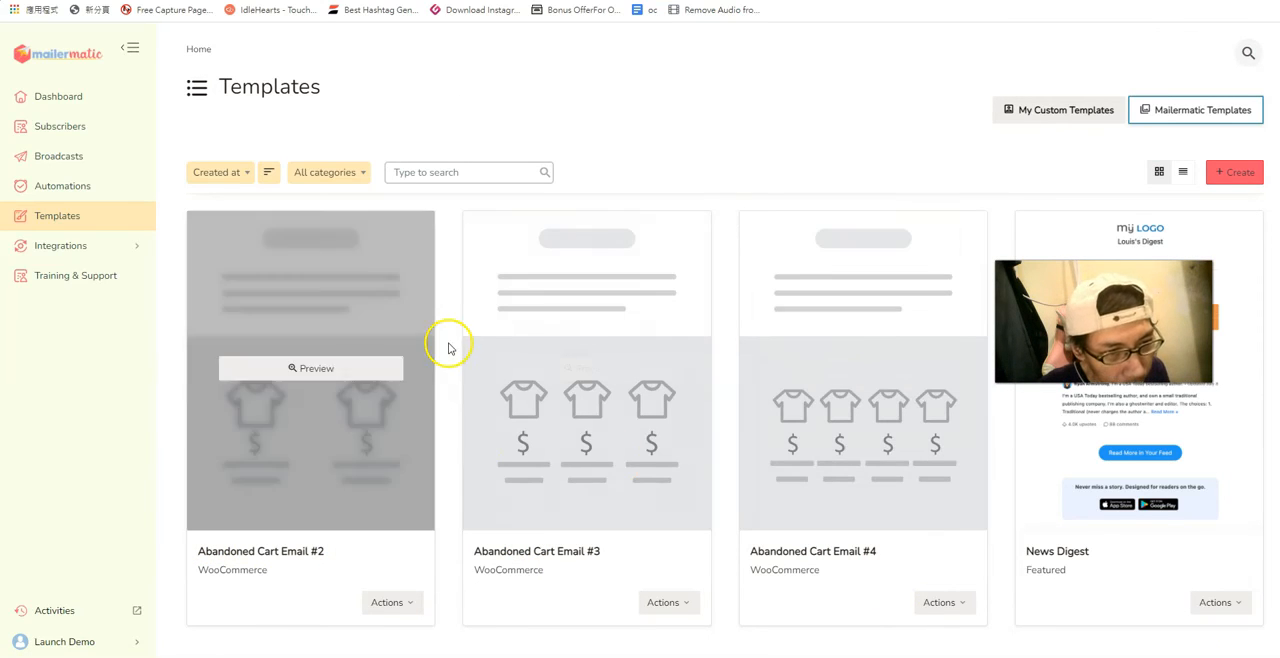
pyautogui.click(323, 372)
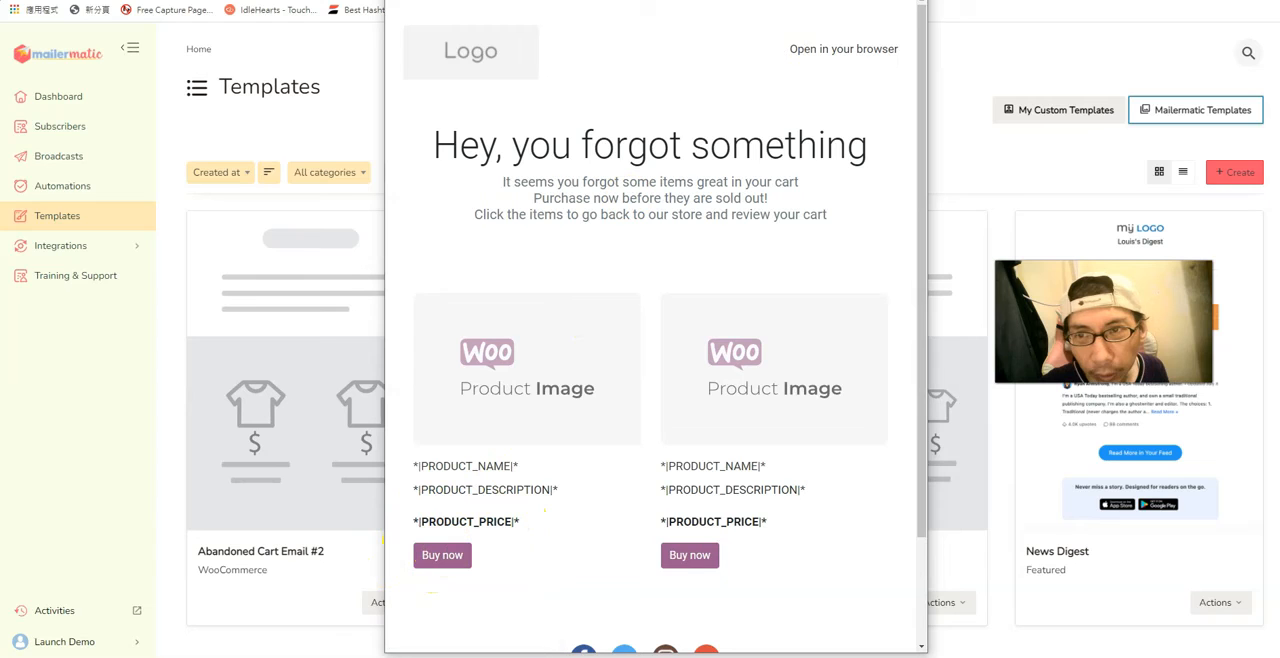
pyautogui.click(912, 1)
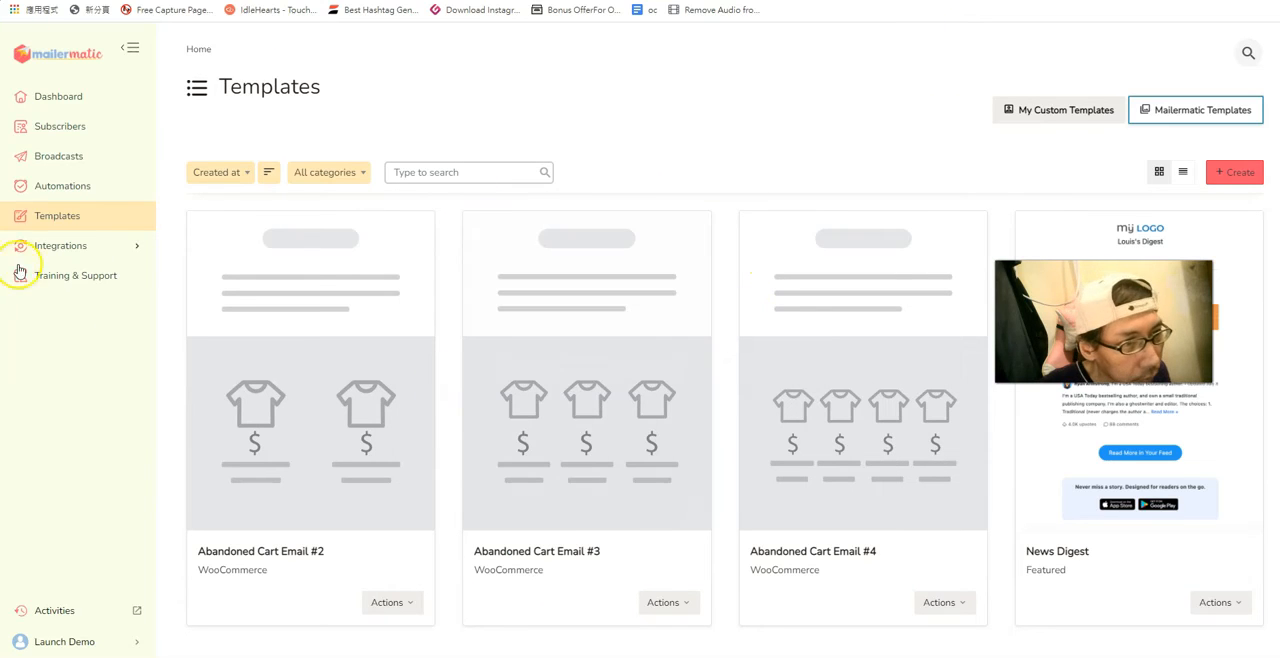
# Open the Email Servers integration, start a new server and review the available email server types.
pyautogui.click(84, 251)
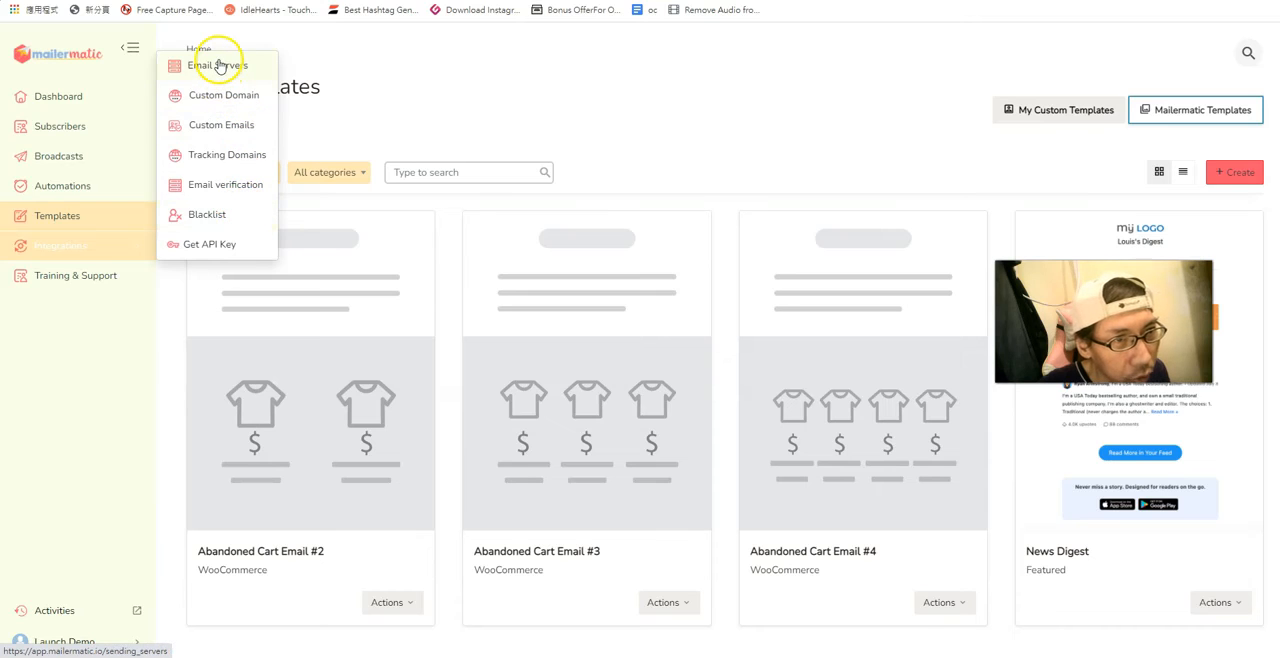
pyautogui.click(219, 66)
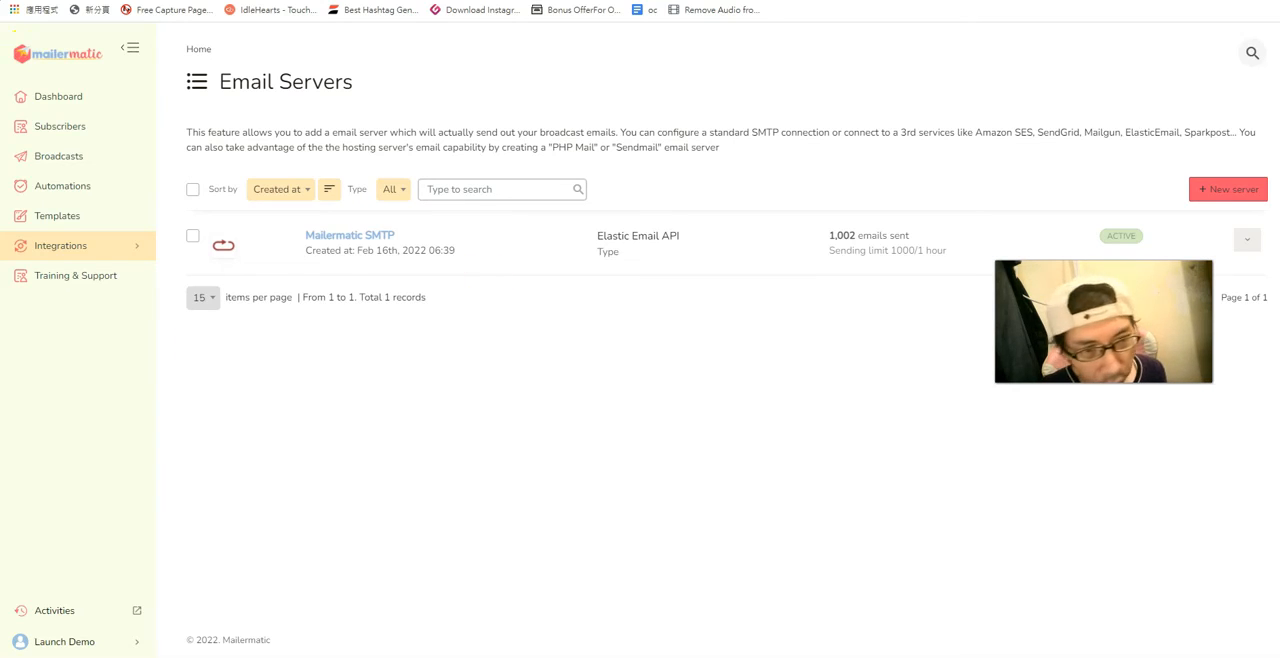
pyautogui.click(1208, 192)
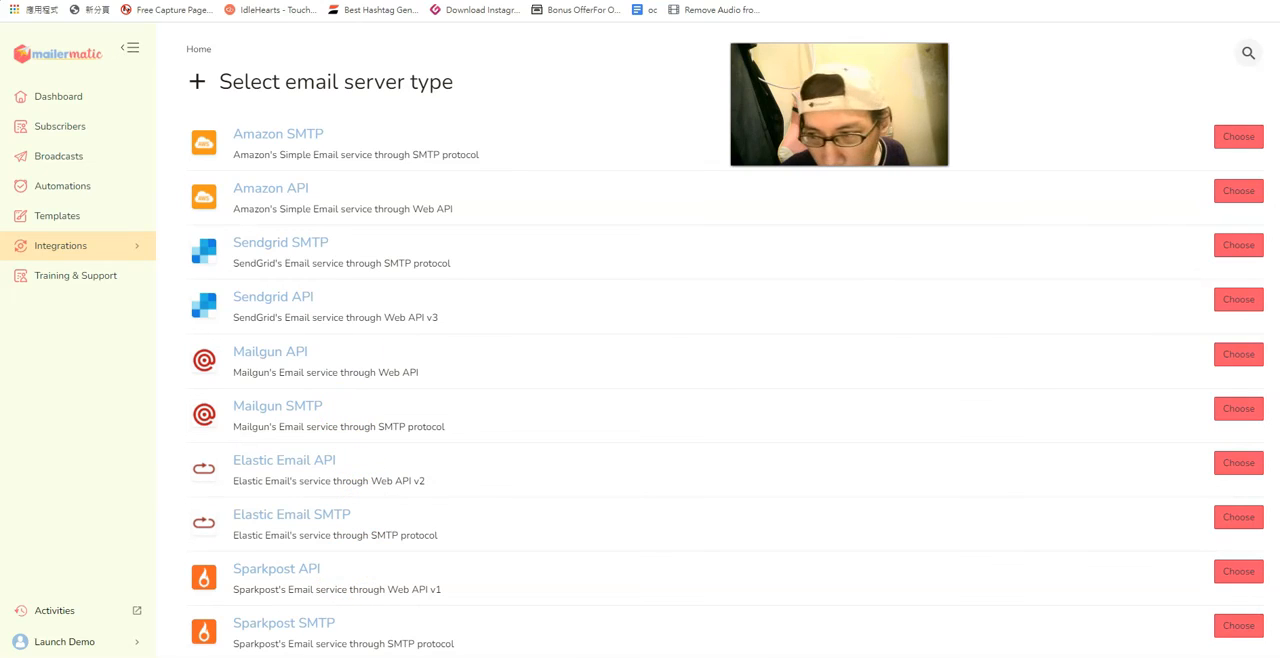
pyautogui.scroll(-3, 725, 340)
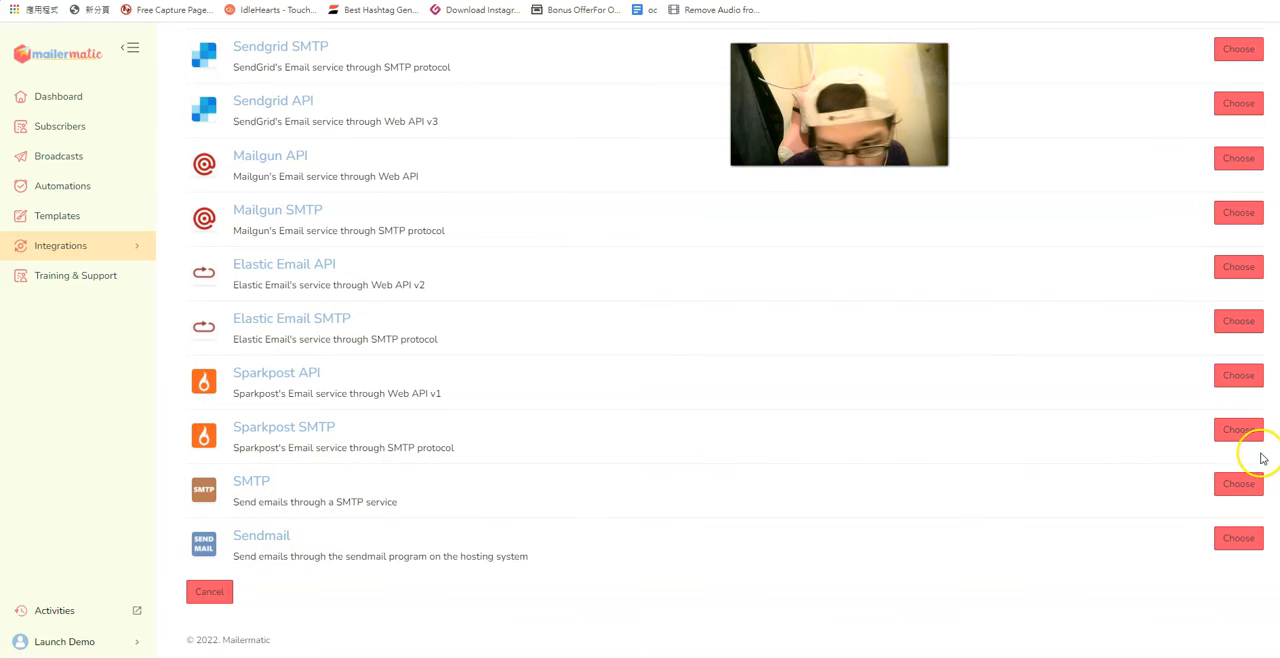
# Choose the generic SMTP server type and inspect the hostname and SMTP username fields without filling them in.
pyautogui.click(1247, 494)
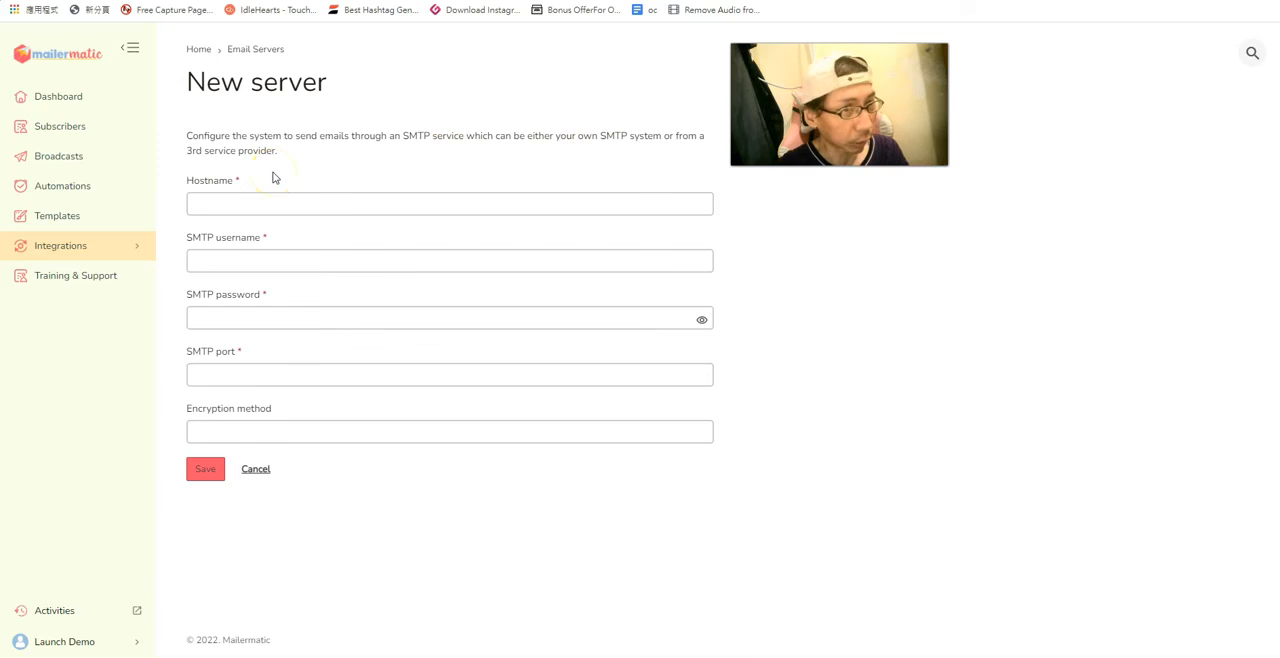
pyautogui.click(273, 203)
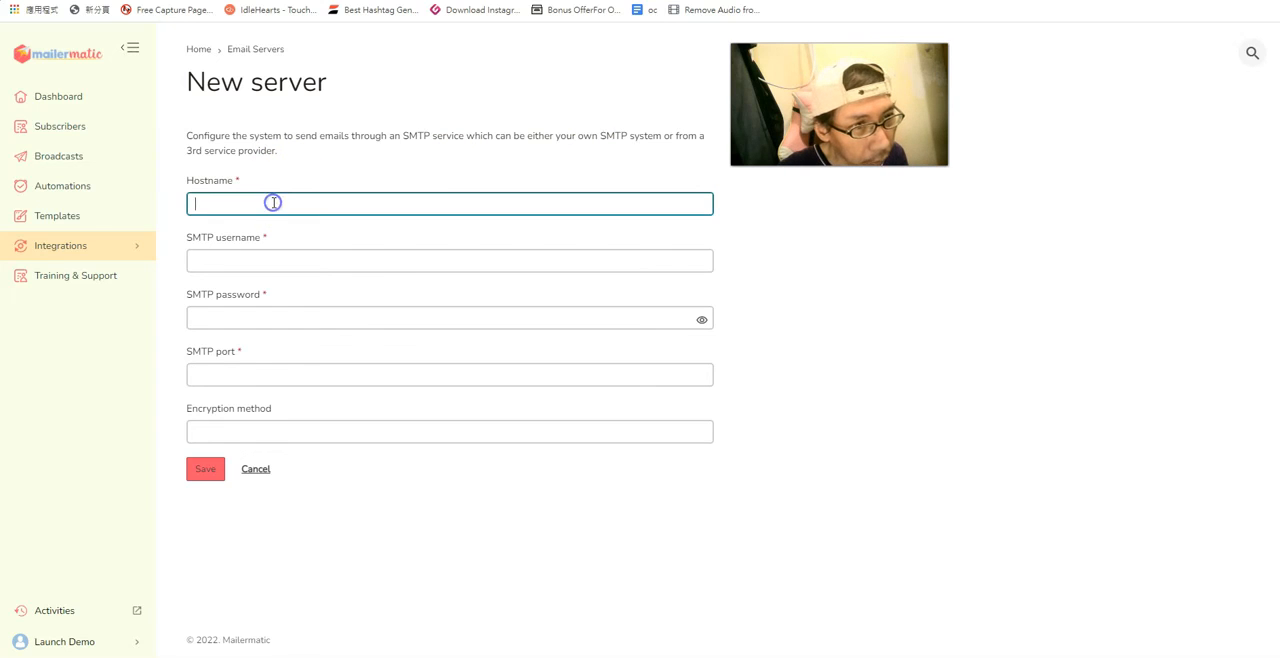
pyautogui.click(281, 258)
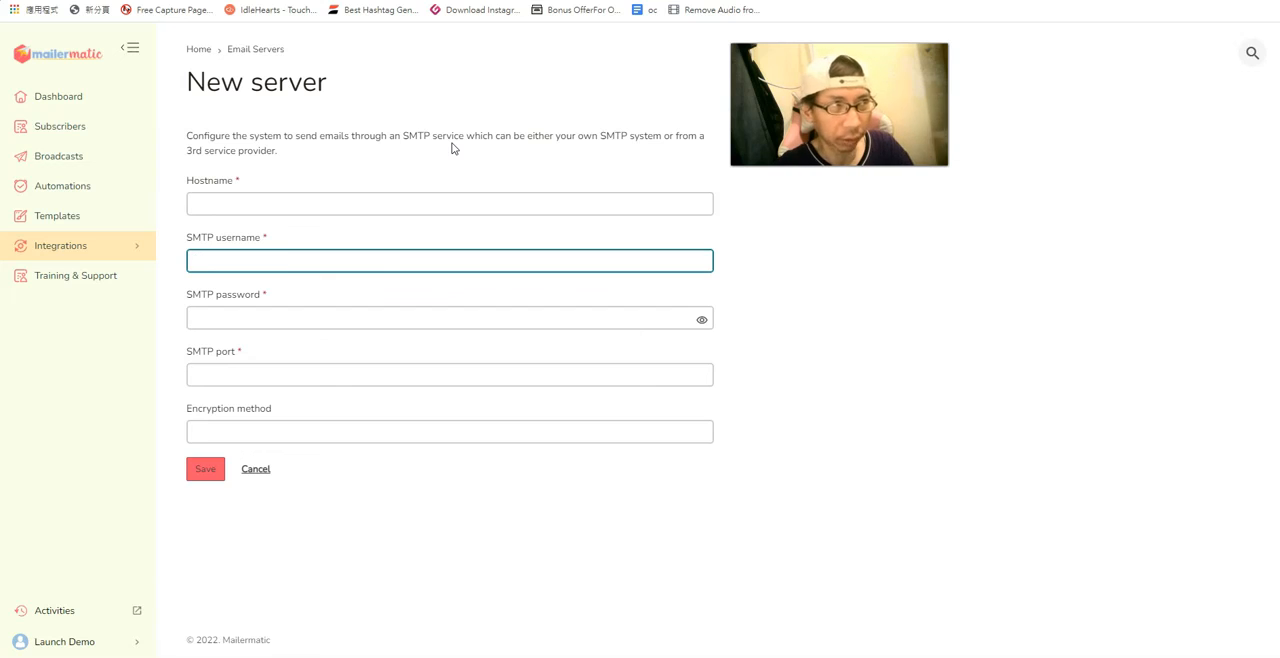
# Open the Training & Support page, look through its tutorial videos and return to the overview video.
pyautogui.click(58, 279)
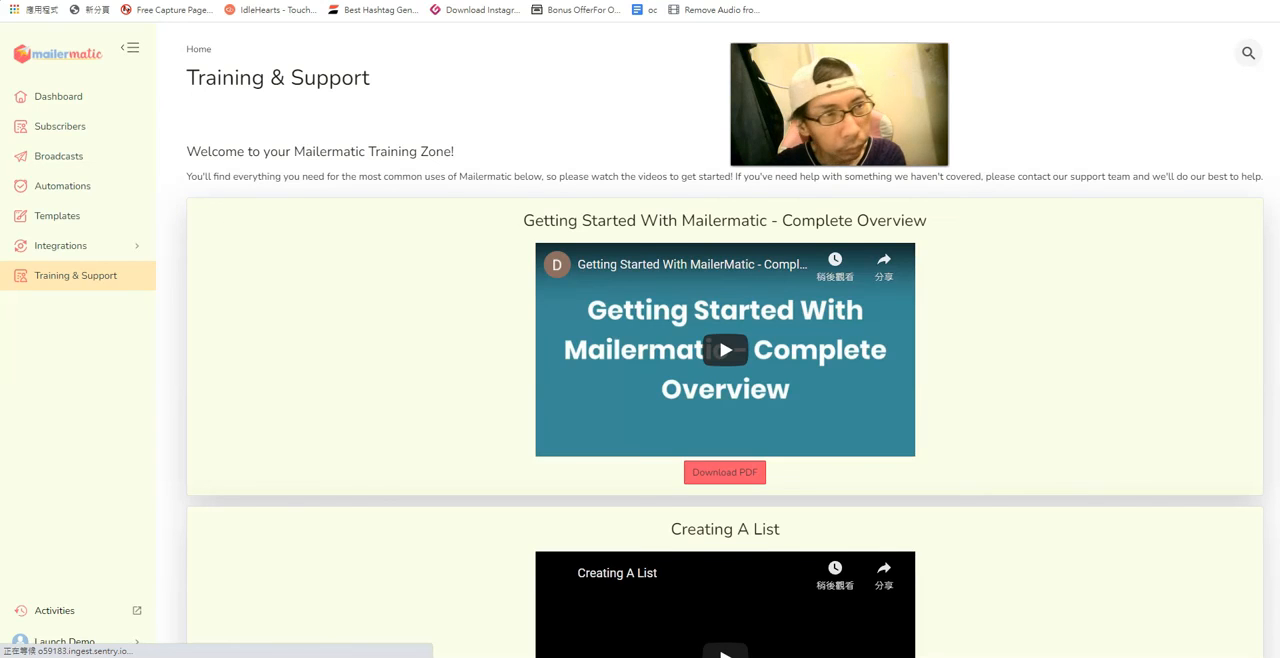
pyautogui.scroll(-3, 725, 350)
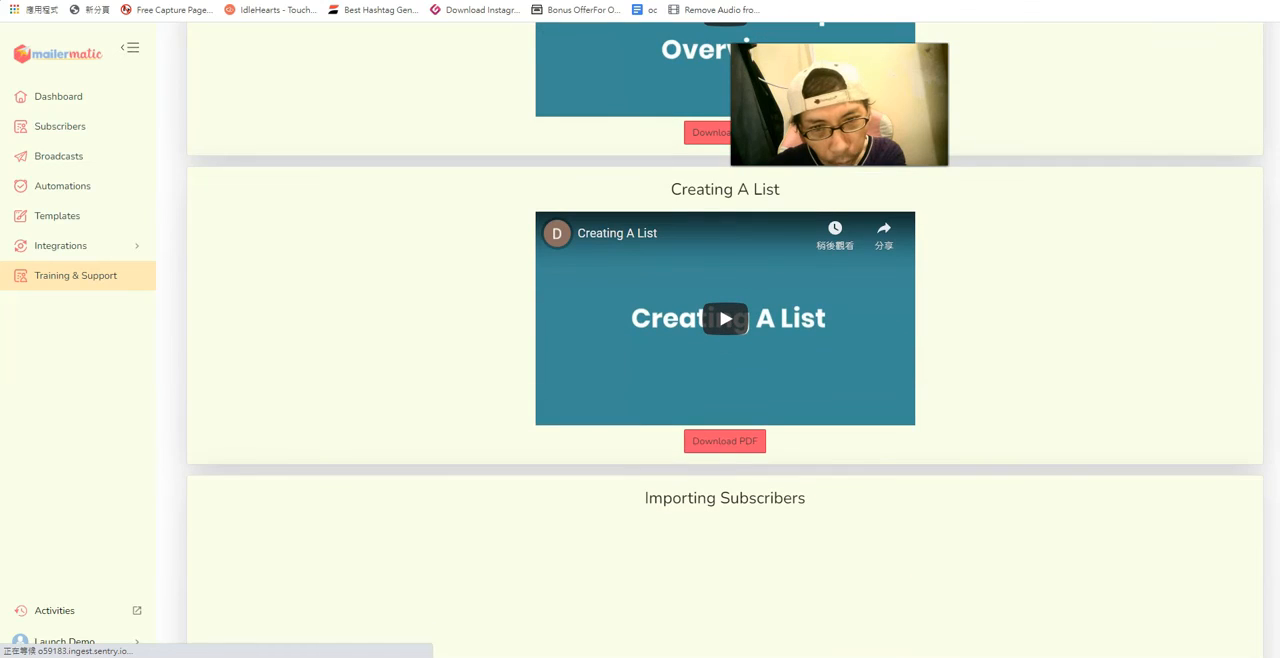
pyautogui.scroll(-4, 725, 350)
pyautogui.scroll(-2, 725, 350)
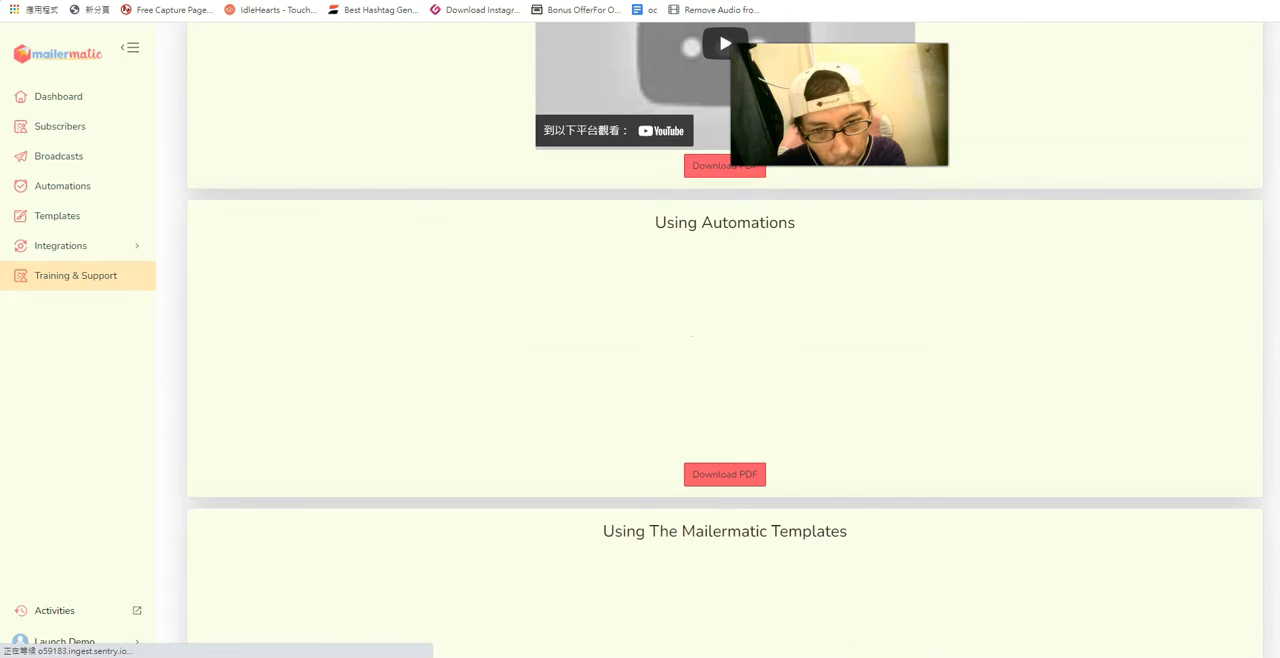
pyautogui.scroll(-2, 725, 350)
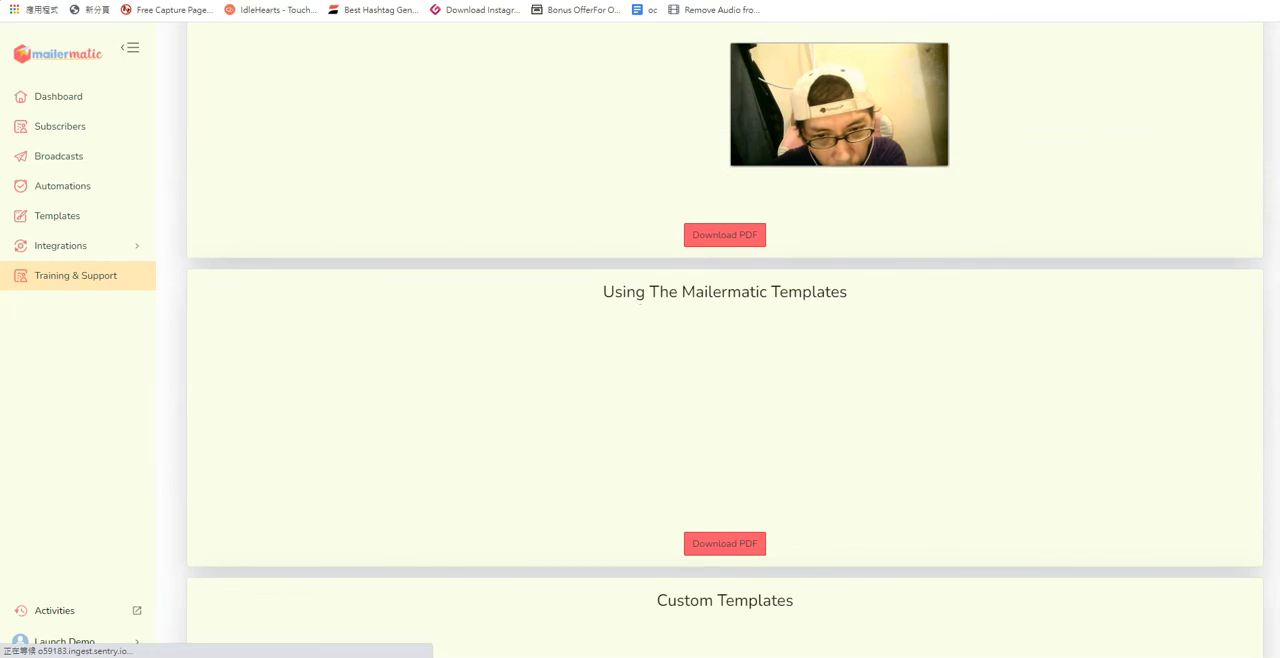
pyautogui.scroll(-3, 725, 350)
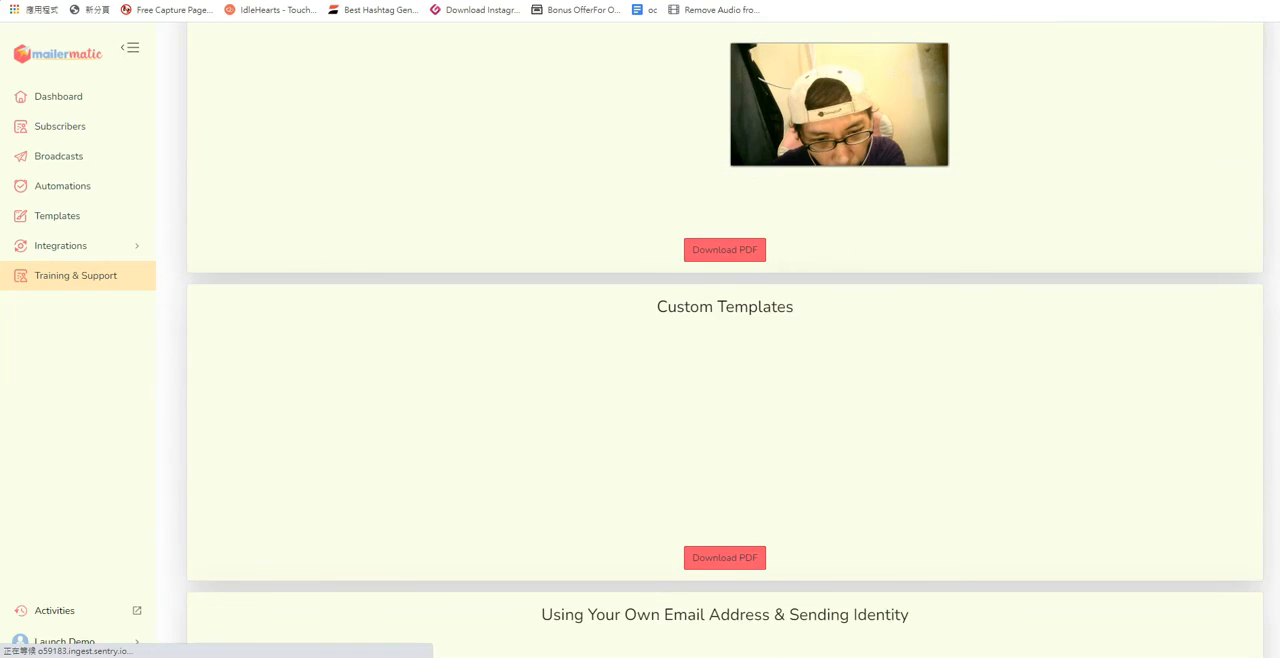
pyautogui.scroll(-2, 725, 350)
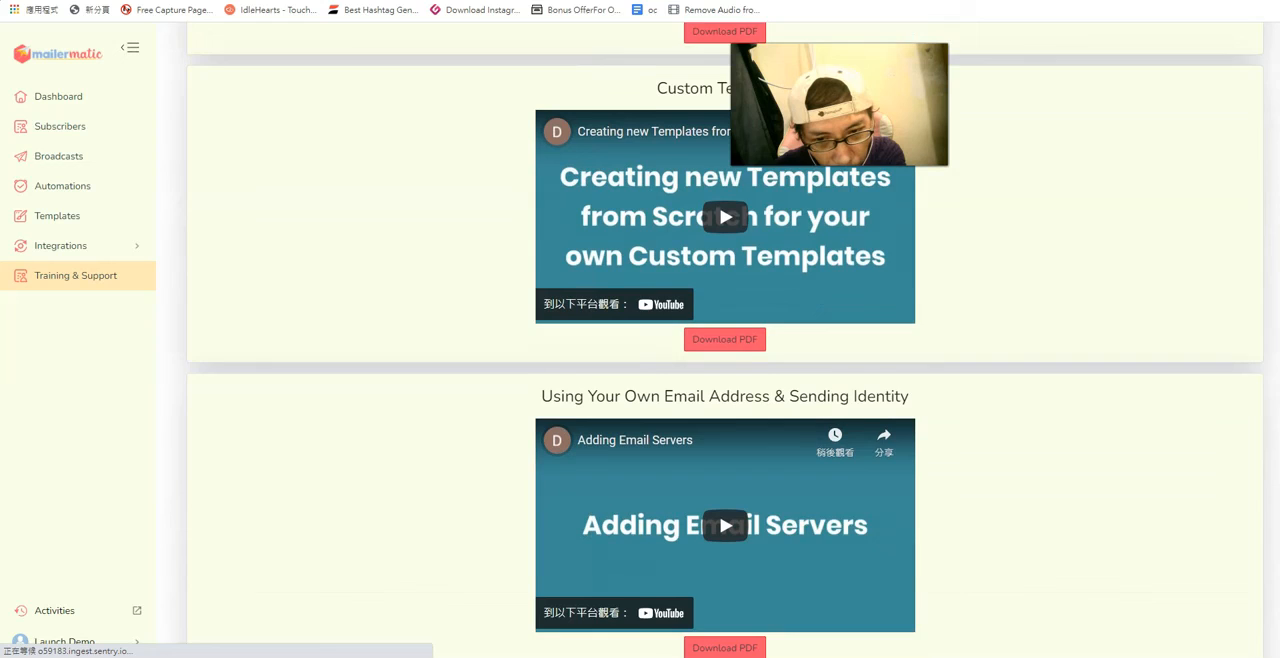
pyautogui.scroll(-3, 725, 350)
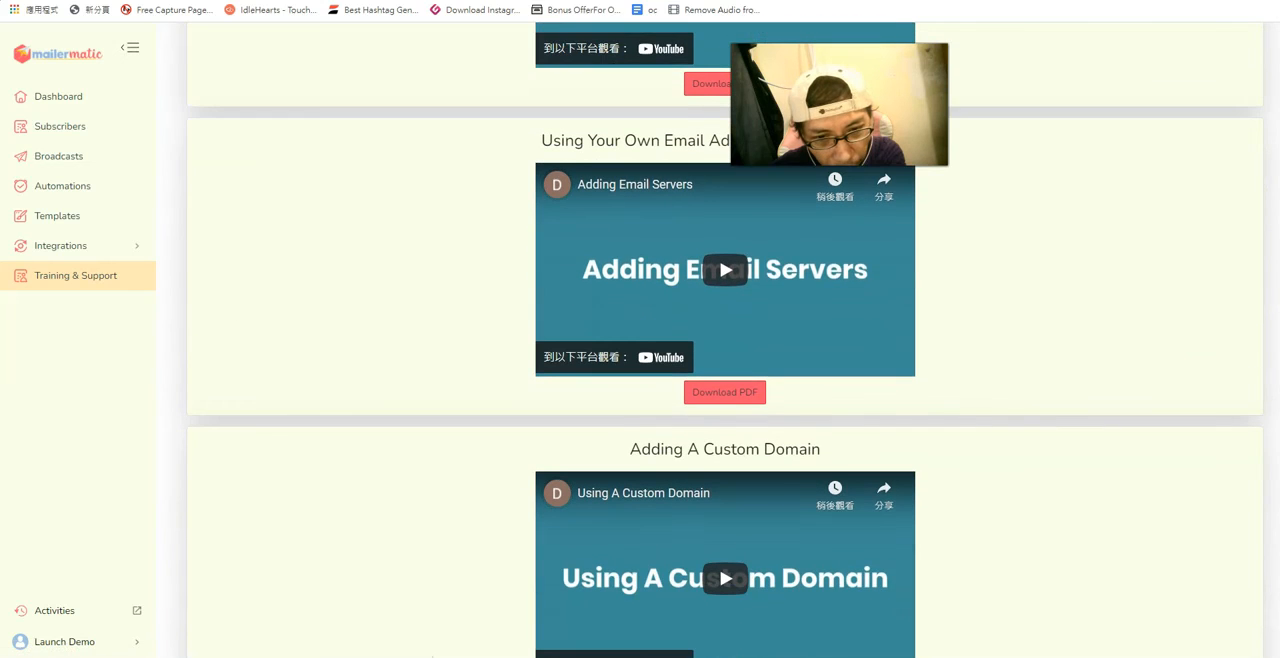
pyautogui.scroll(-4, 725, 350)
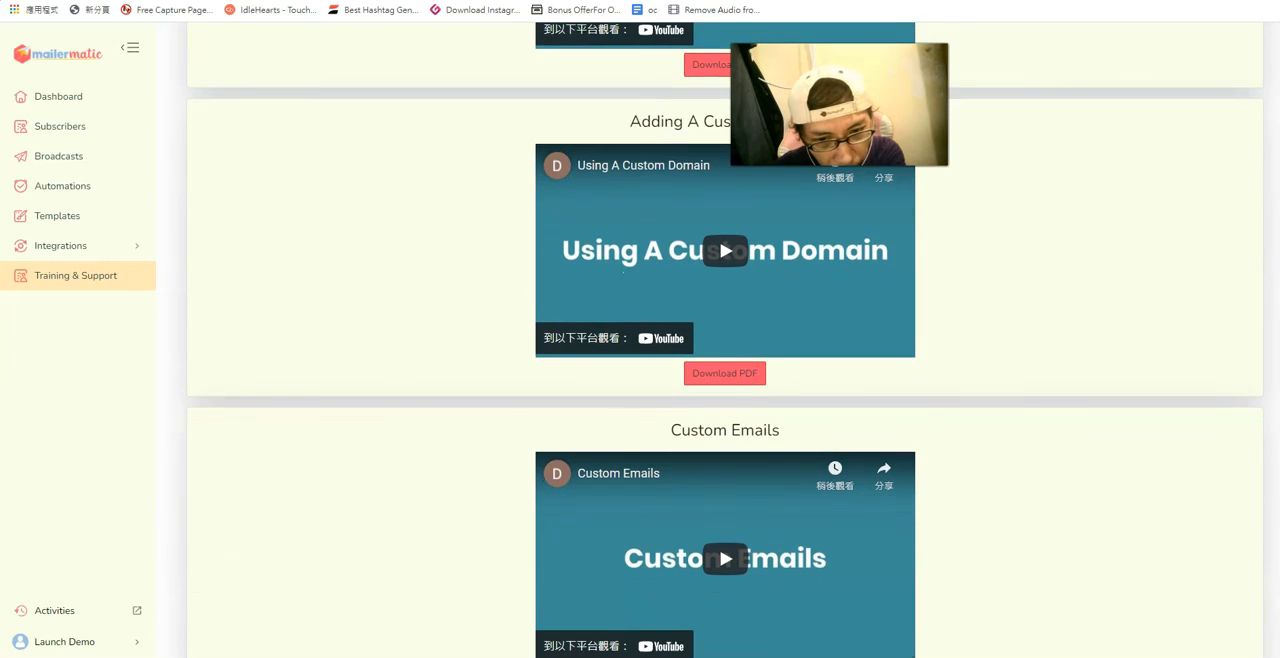
pyautogui.scroll(-3, 725, 350)
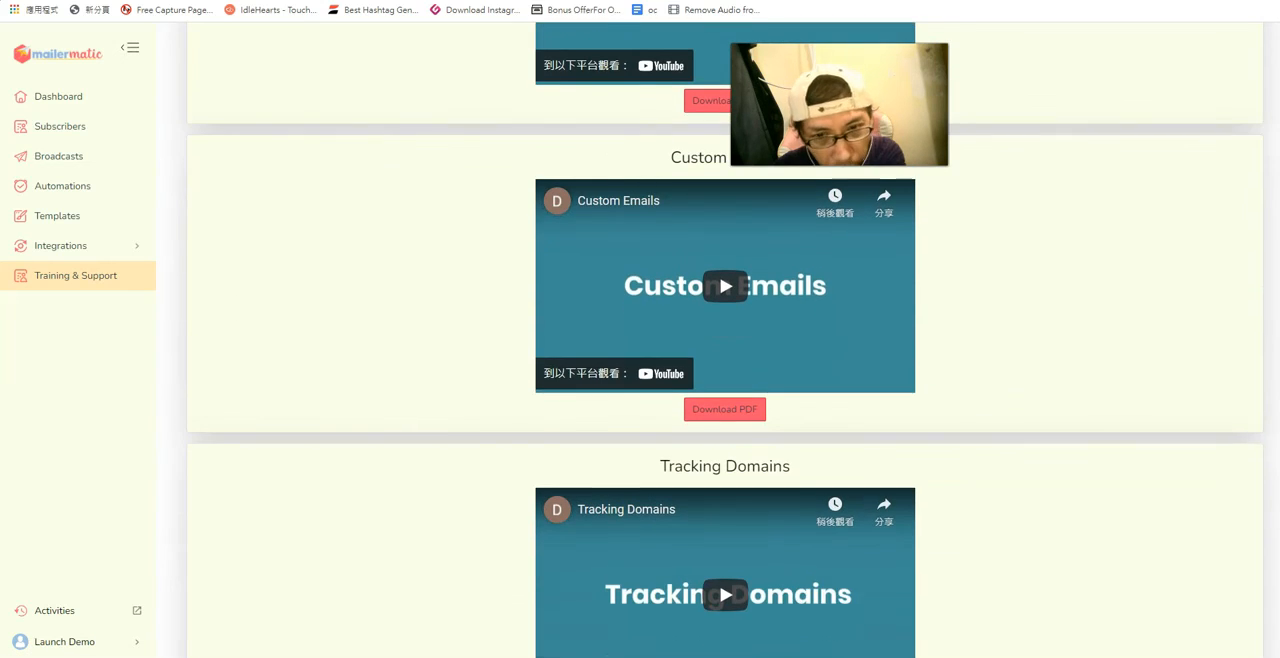
pyautogui.scroll(-3, 725, 350)
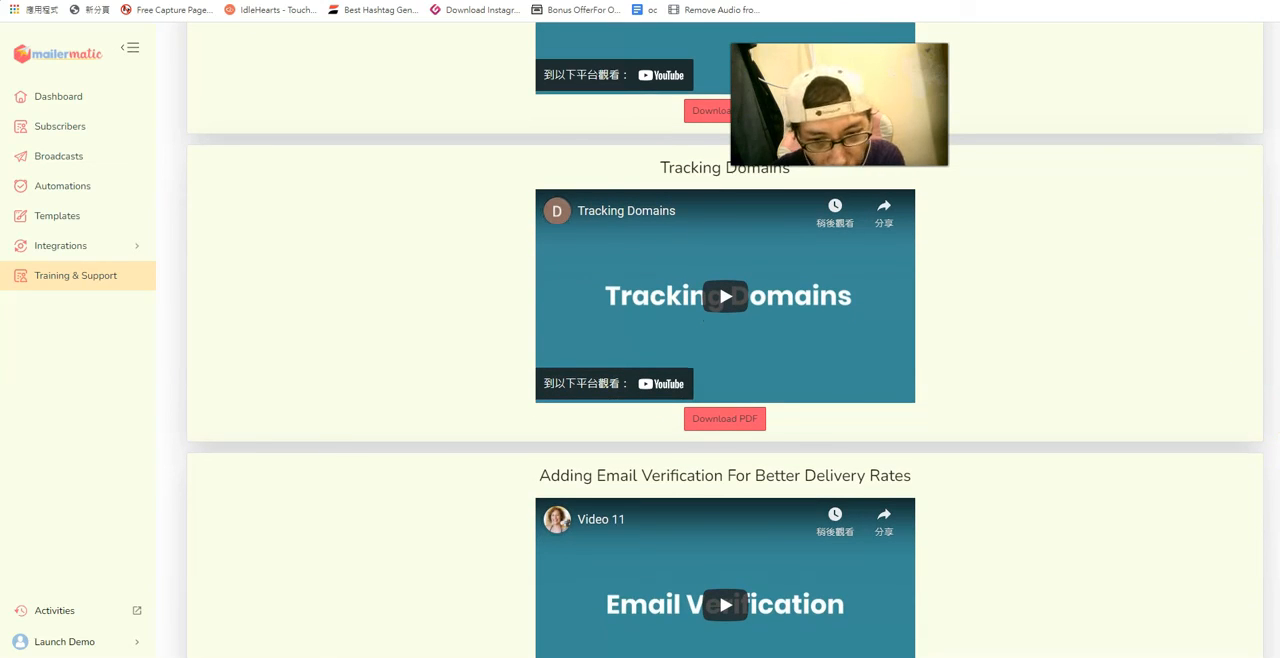
pyautogui.scroll(-3, 725, 340)
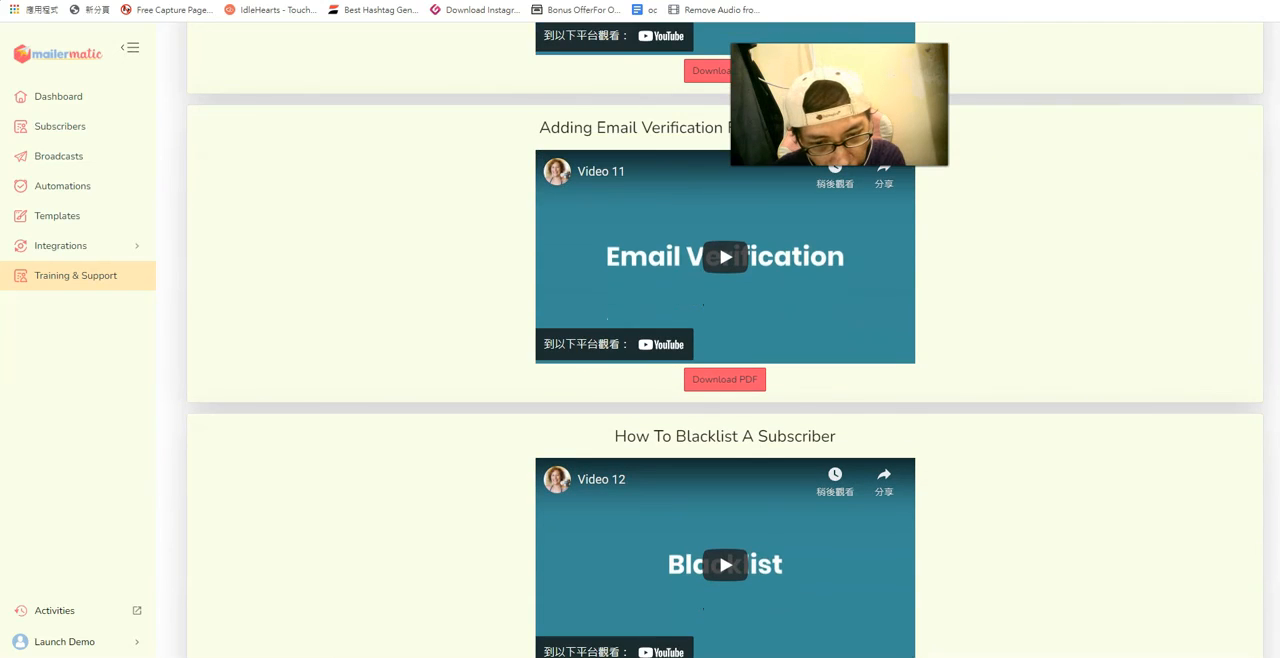
pyautogui.scroll(-20, 1261, 238)
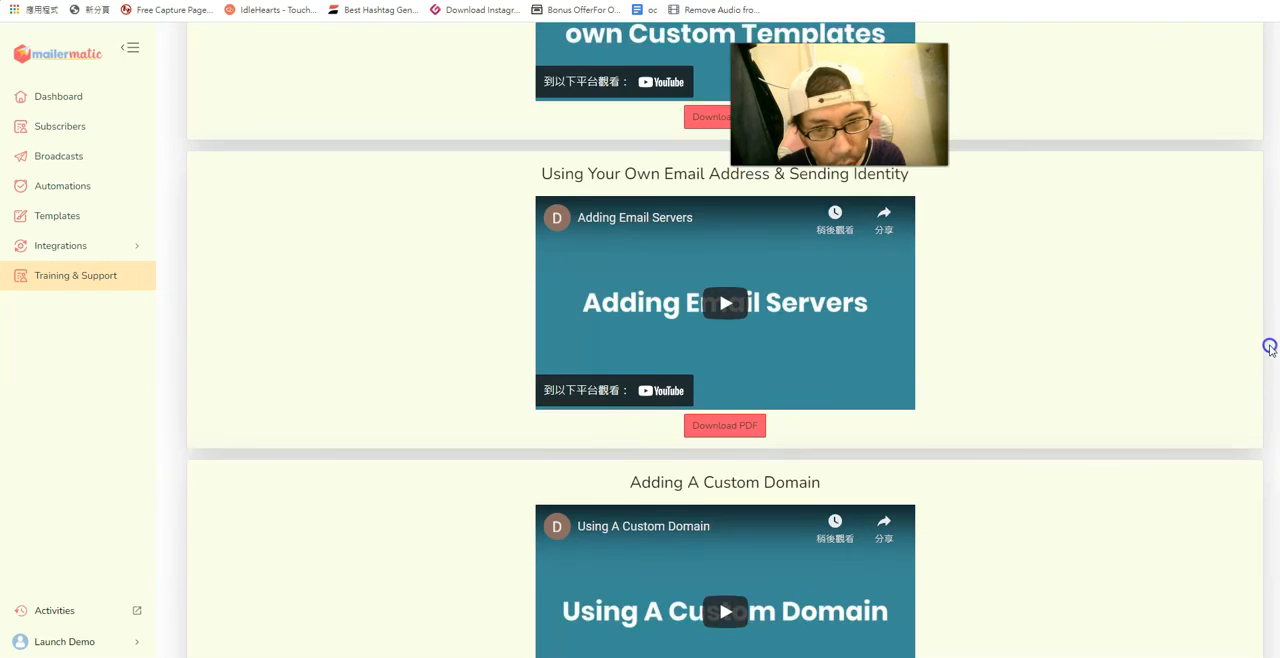
pyautogui.scroll(10, 1261, 238)
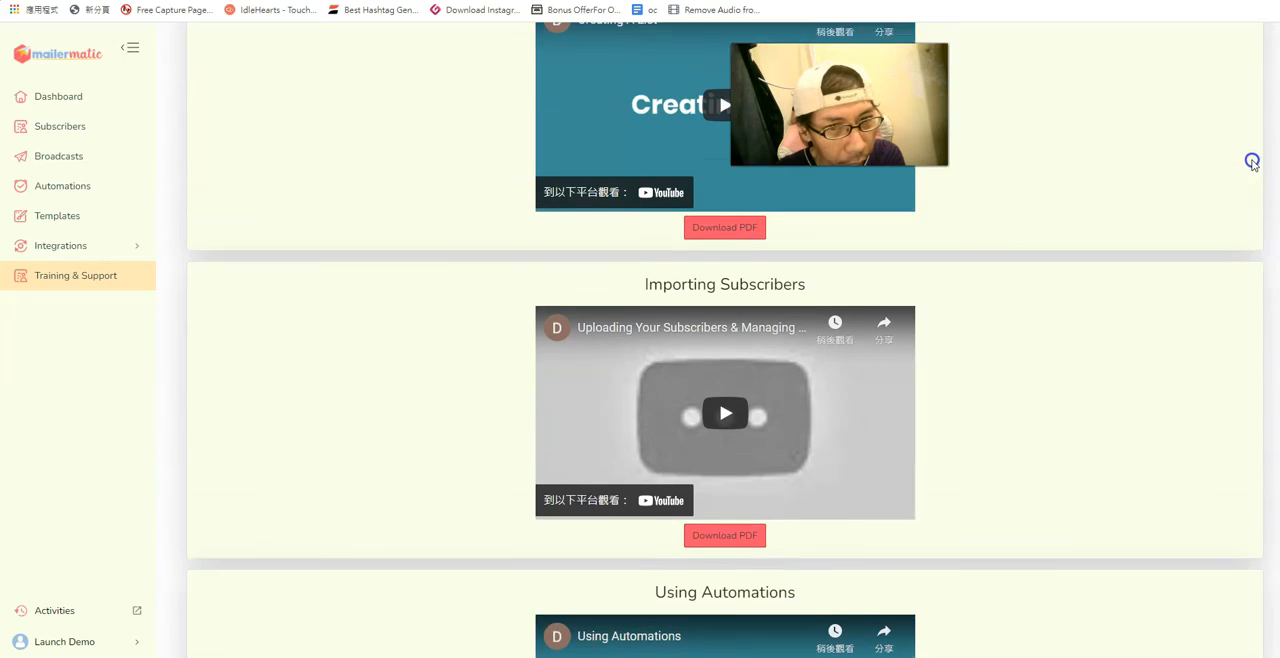
pyautogui.scroll(5, 1250, 142)
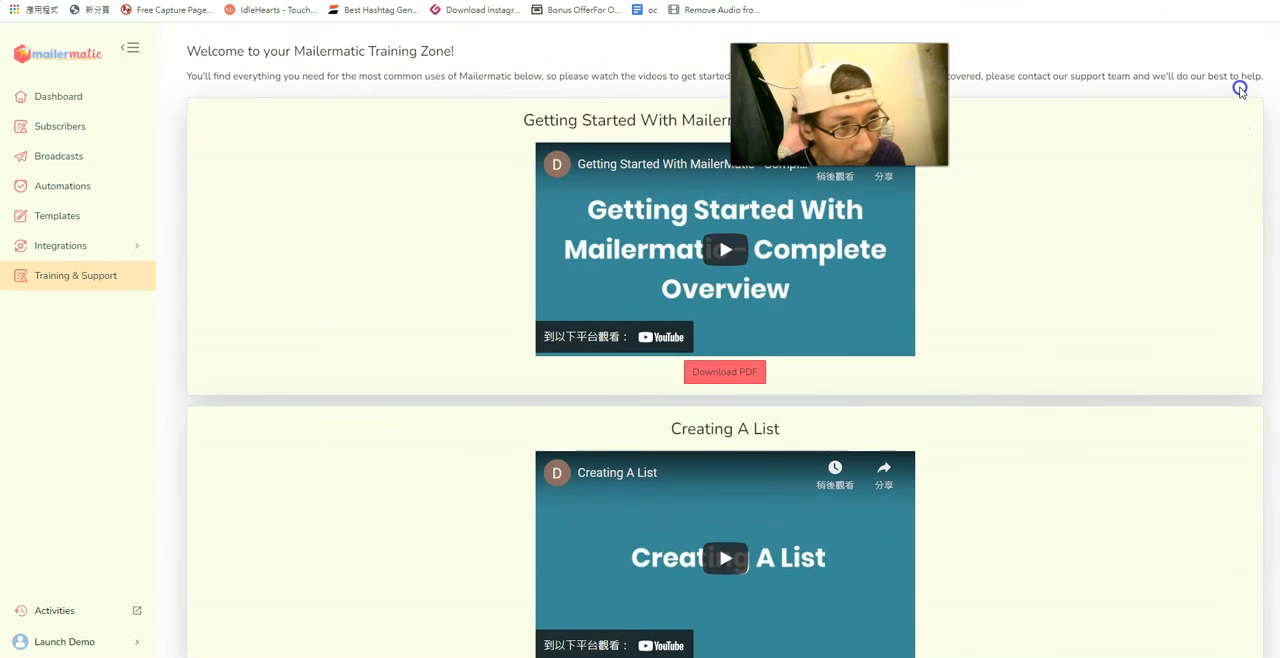
pyautogui.scroll(1, 1234, 88)
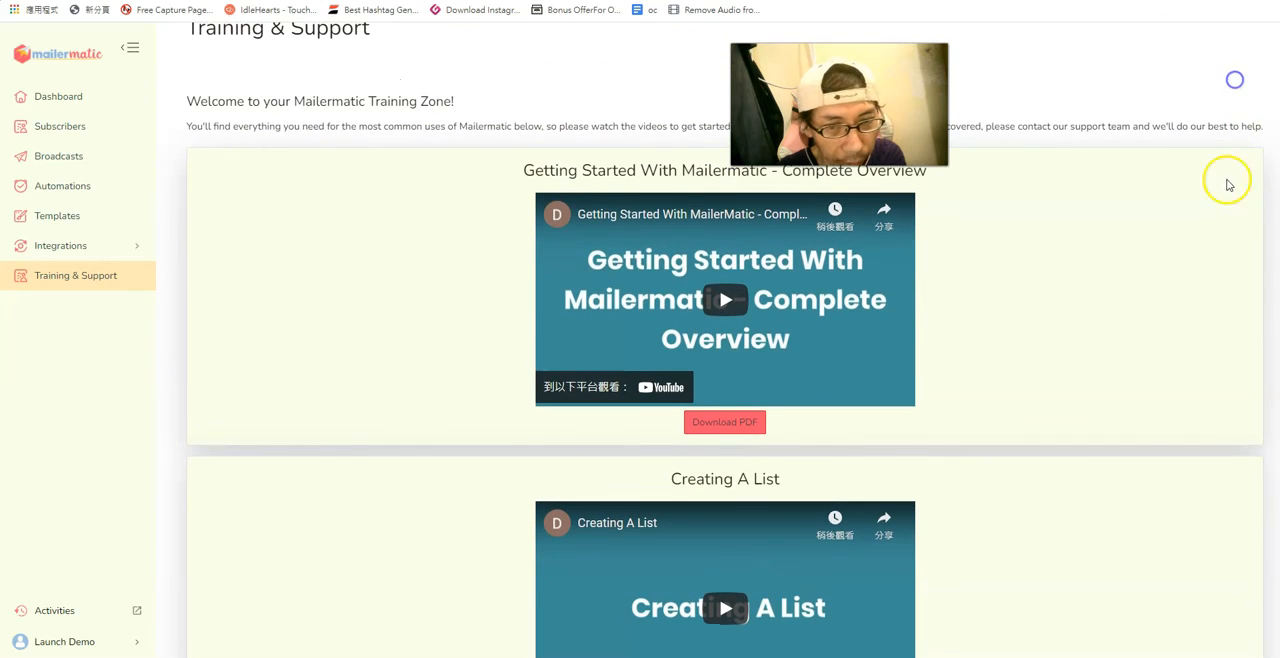
# Play the Getting Started With Mailermatic - Complete Overview video briefly and pause it.
pyautogui.click(722, 300)
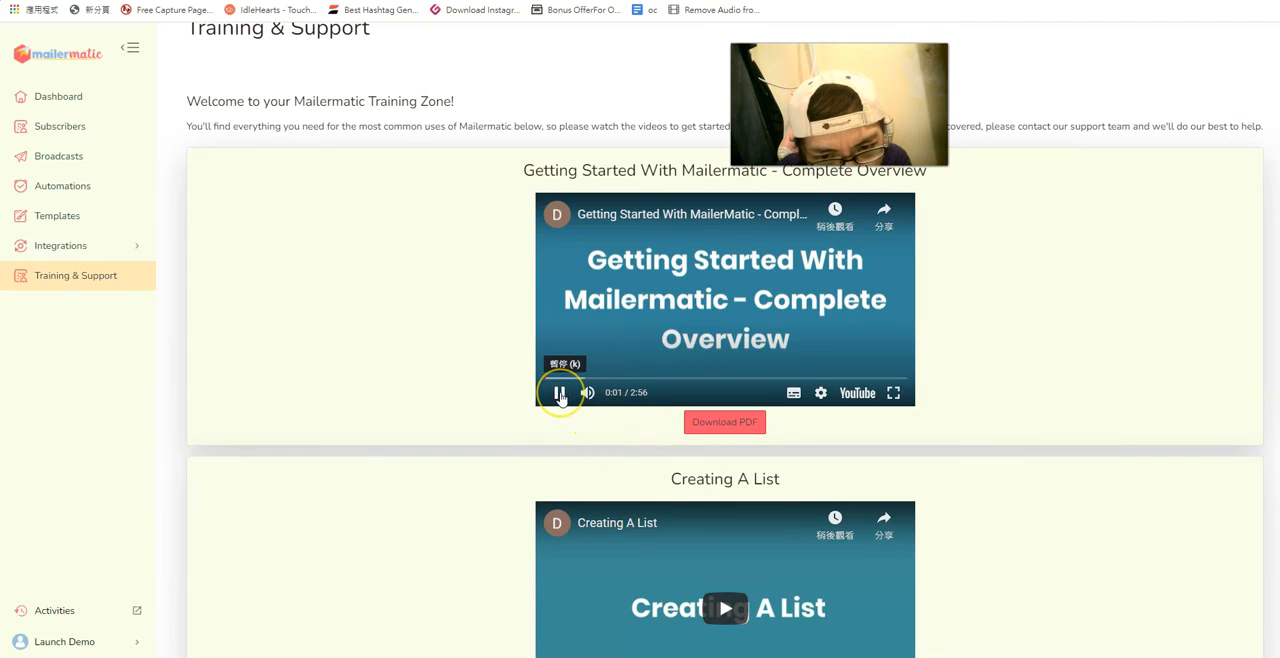
pyautogui.click(560, 393)
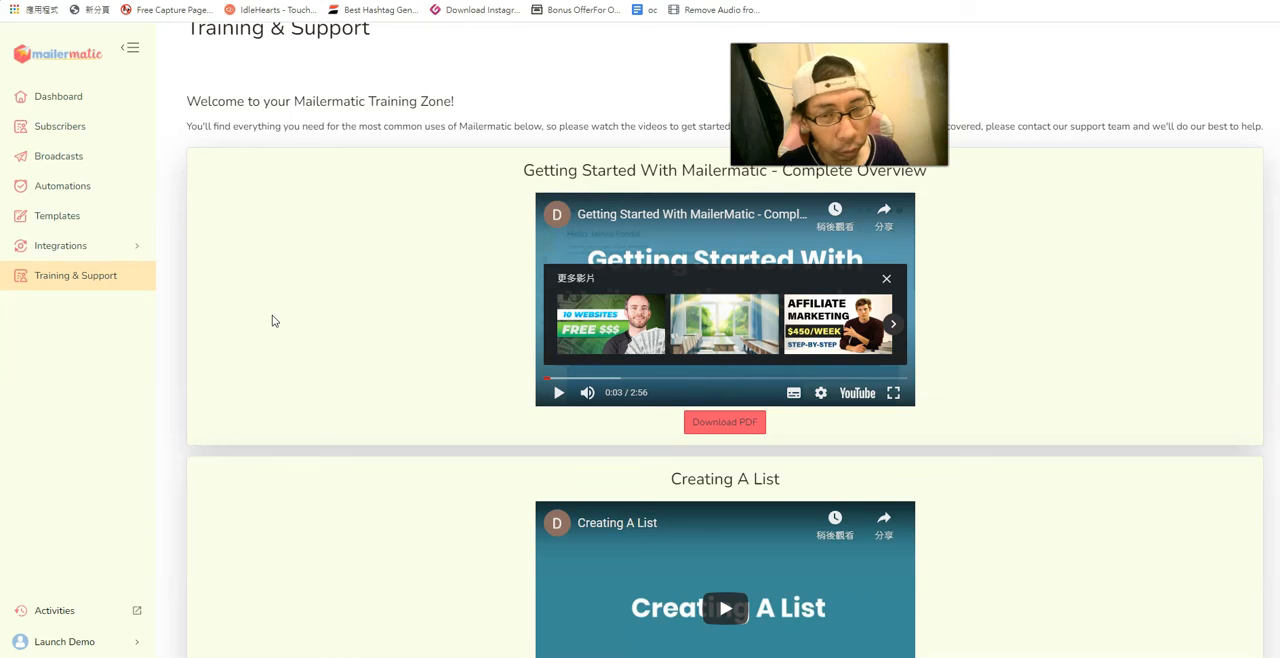
pyautogui.click(281, 347)
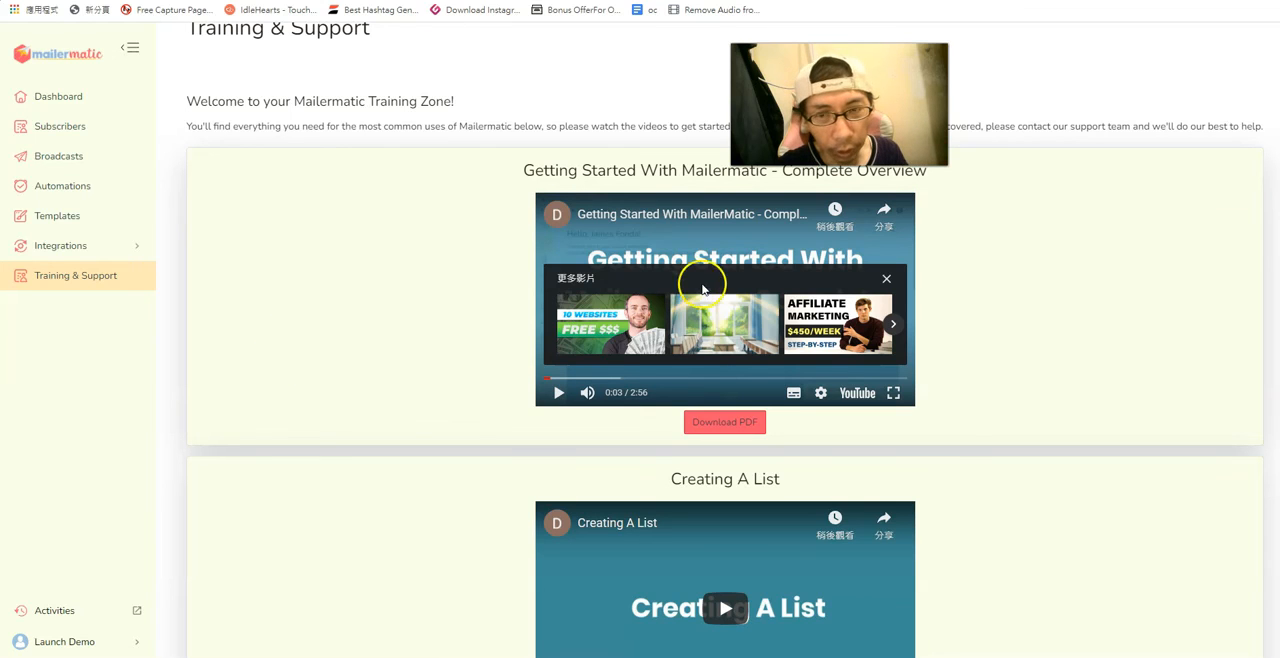